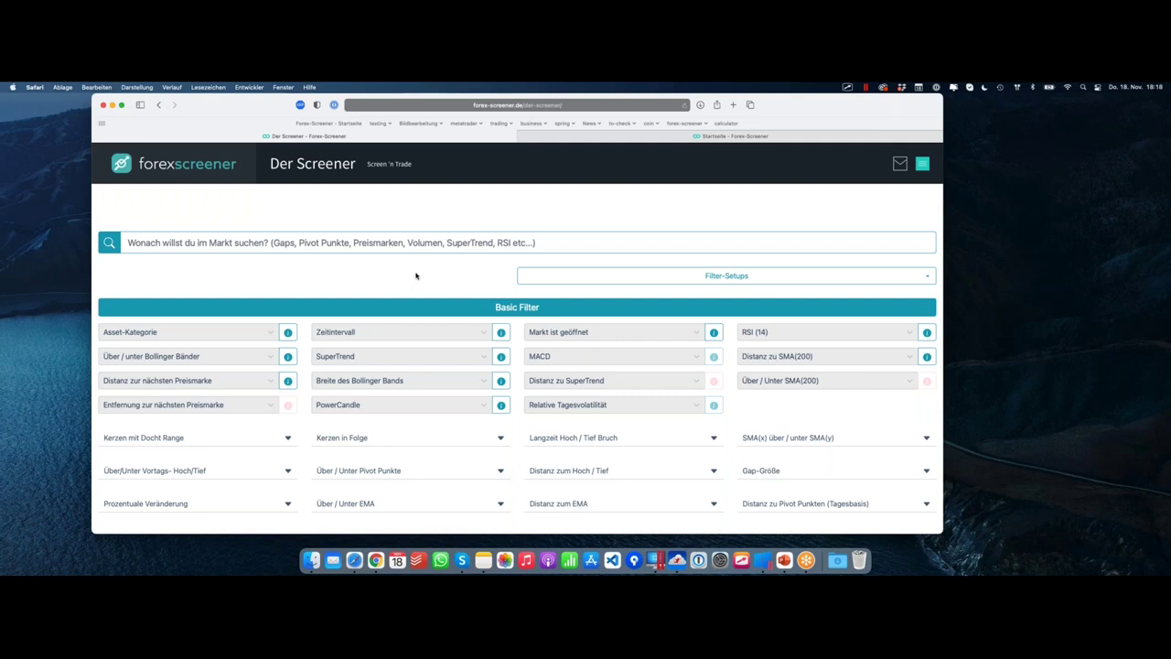
Expand all five Trend Filter groups, from Trendrichtung through Trend Tiefpunkt vor x Kerzen
{"action": "scroll", "coordinate": [415, 274], "scroll_direction": "down", "scroll_amount": 5}
{"action": "scroll", "coordinate": [788, 264], "scroll_direction": "down", "scroll_amount": 2}
{"action": "scroll", "coordinate": [788, 264], "scroll_direction": "down", "scroll_amount": 3}
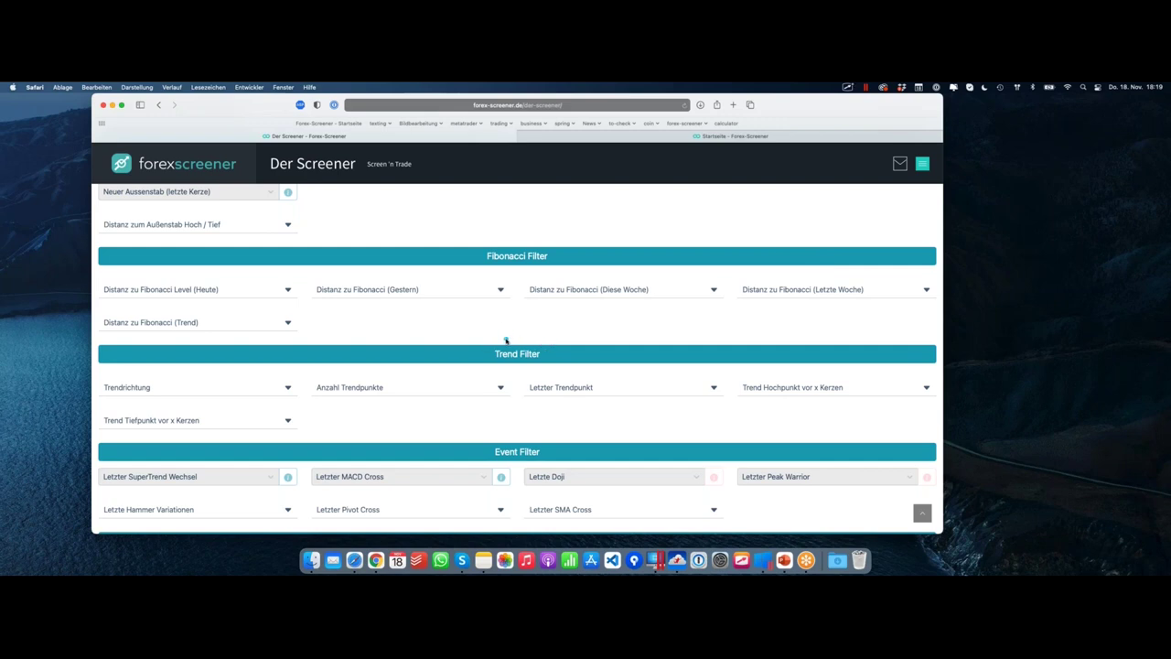
{"action": "mouse_move", "coordinate": [489, 338]}
{"action": "left_mouse_down"}
{"action": "mouse_move", "coordinate": [562, 374]}
{"action": "mouse_move", "coordinate": [560, 335]}
{"action": "mouse_move", "coordinate": [492, 338]}
{"action": "left_mouse_up"}
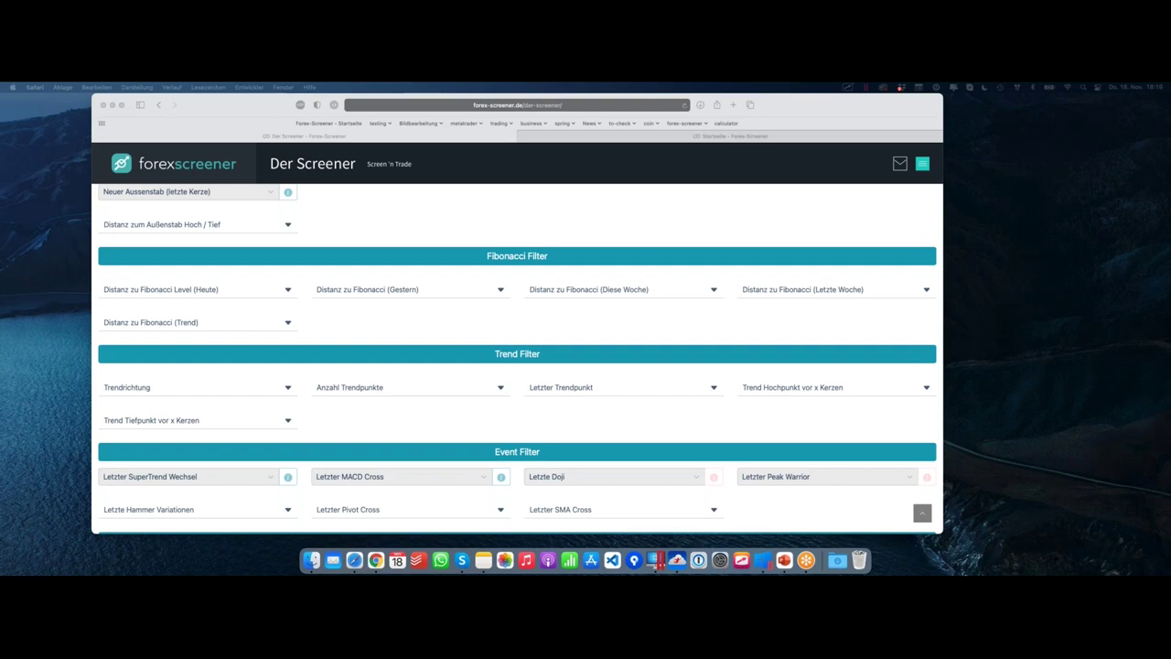
{"action": "left_click", "coordinate": [271, 389]}
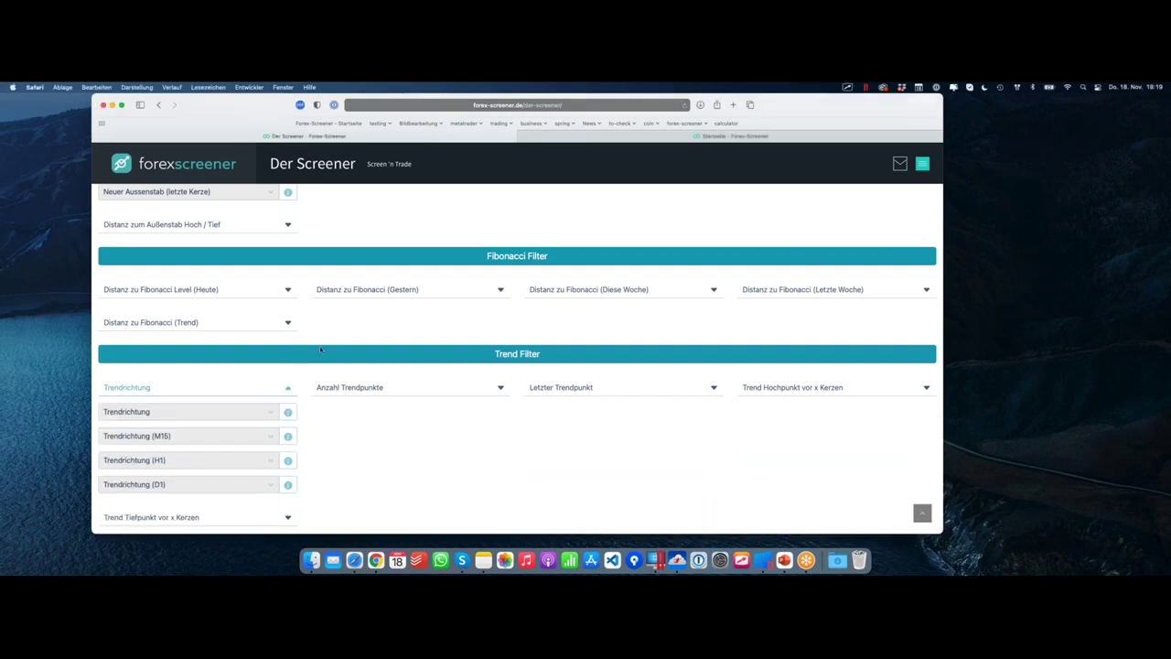
{"action": "scroll", "coordinate": [279, 389], "scroll_direction": "down", "scroll_amount": 1}
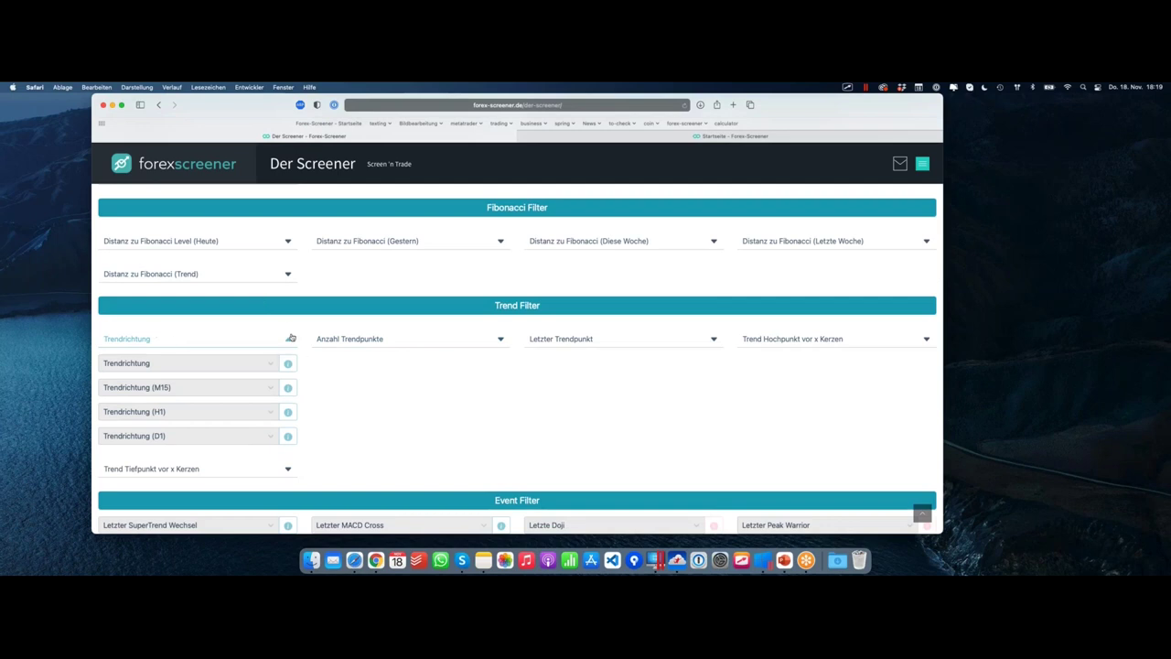
{"action": "left_click", "coordinate": [373, 340]}
{"action": "left_click", "coordinate": [553, 338]}
{"action": "left_click", "coordinate": [764, 339]}
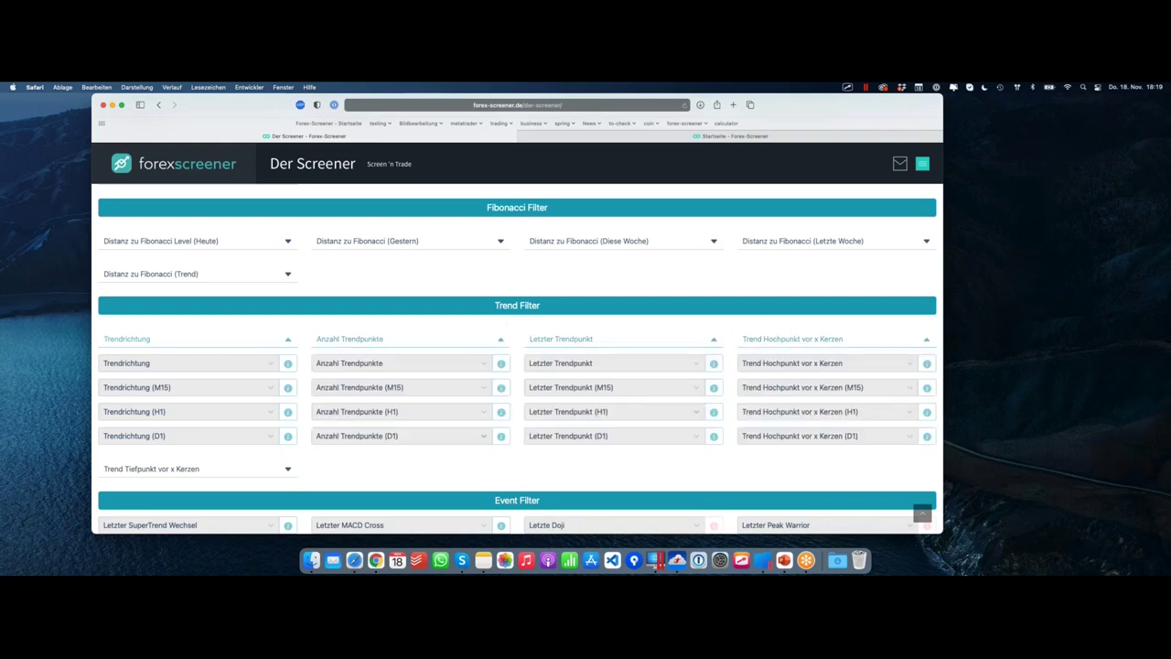
{"action": "left_click", "coordinate": [196, 468]}
{"action": "scroll", "coordinate": [235, 400], "scroll_direction": "down", "scroll_amount": 2}
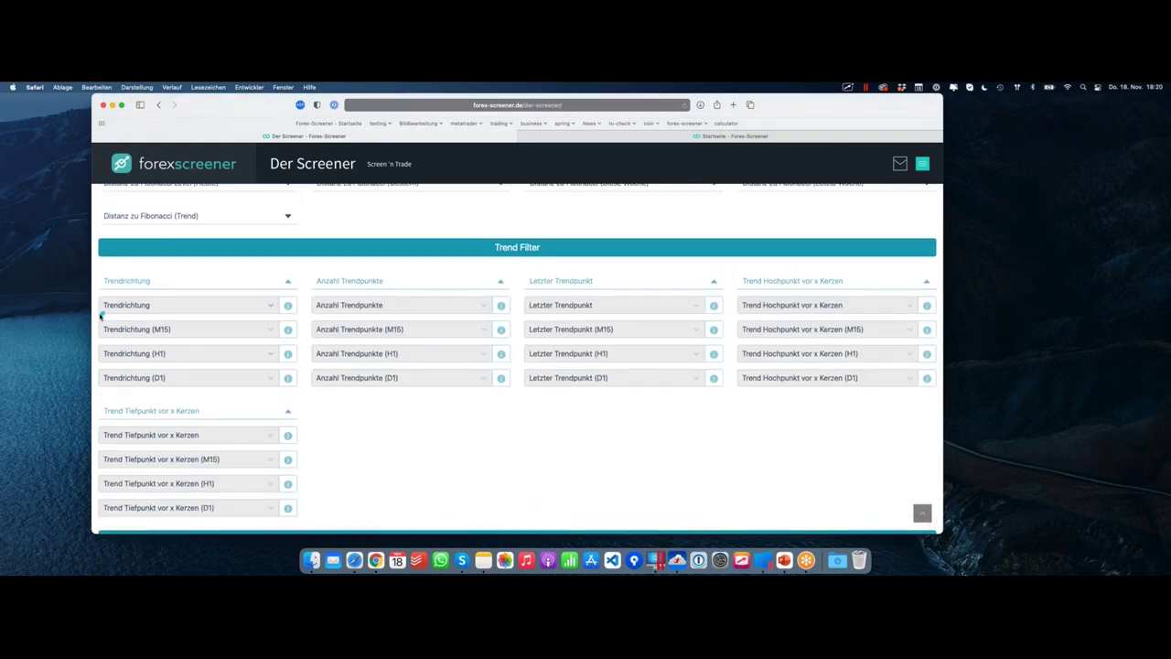
{"action": "mouse_move", "coordinate": [95, 297]}
{"action": "left_mouse_down"}
{"action": "mouse_move", "coordinate": [256, 320]}
{"action": "mouse_move", "coordinate": [916, 319]}
{"action": "mouse_move", "coordinate": [938, 310]}
{"action": "mouse_move", "coordinate": [910, 293]}
{"action": "mouse_move", "coordinate": [595, 300]}
{"action": "left_mouse_up"}
{"action": "left_click_drag", "start_coordinate": [517, 303], "coordinate": [104, 295]}
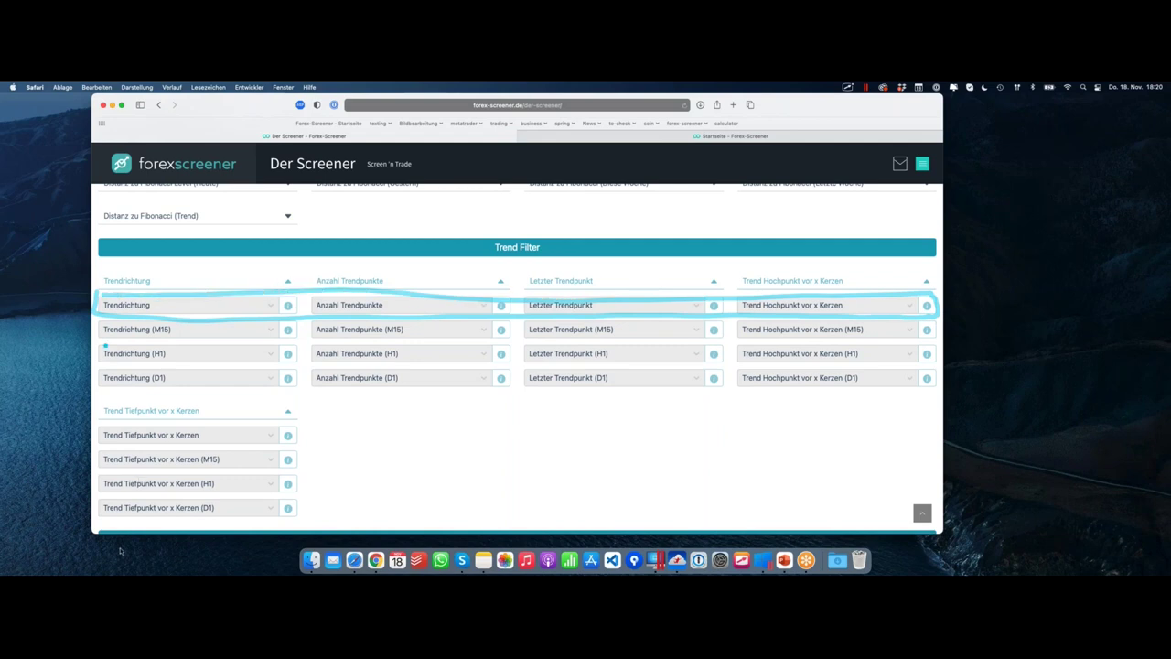
{"action": "mouse_move", "coordinate": [94, 433]}
{"action": "left_mouse_down"}
{"action": "mouse_move", "coordinate": [308, 450]}
{"action": "mouse_move", "coordinate": [297, 423]}
{"action": "mouse_move", "coordinate": [92, 427]}
{"action": "left_mouse_up"}
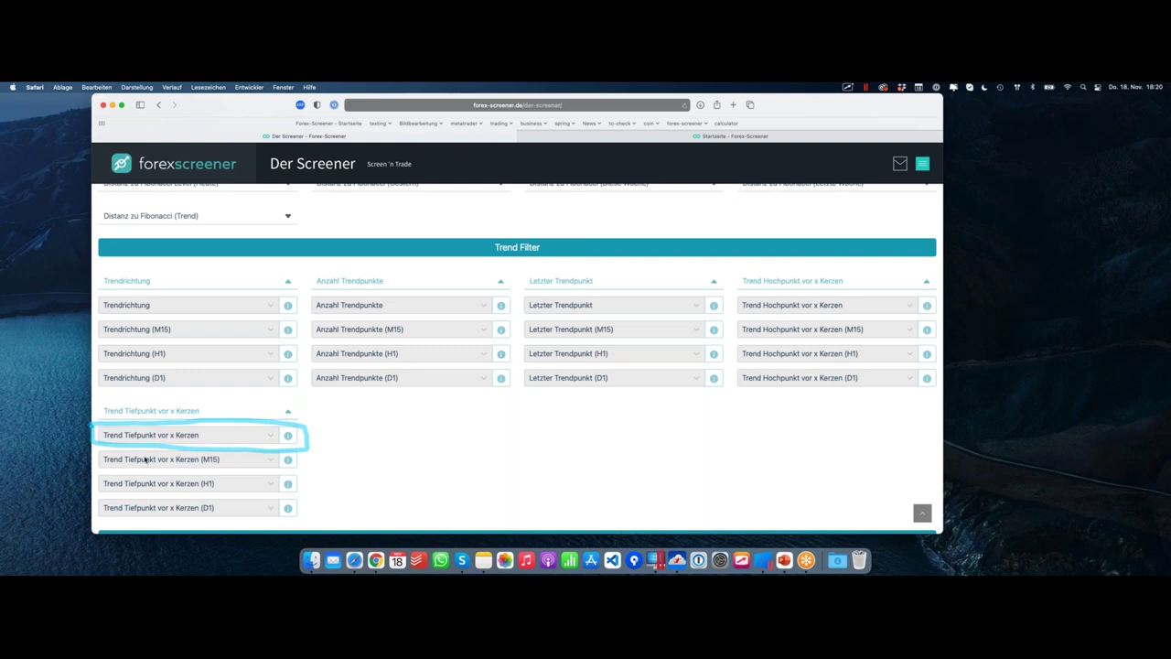
Set the general Trendrichtung filter to Aufwärtstrend
{"action": "left_click", "coordinate": [180, 306]}
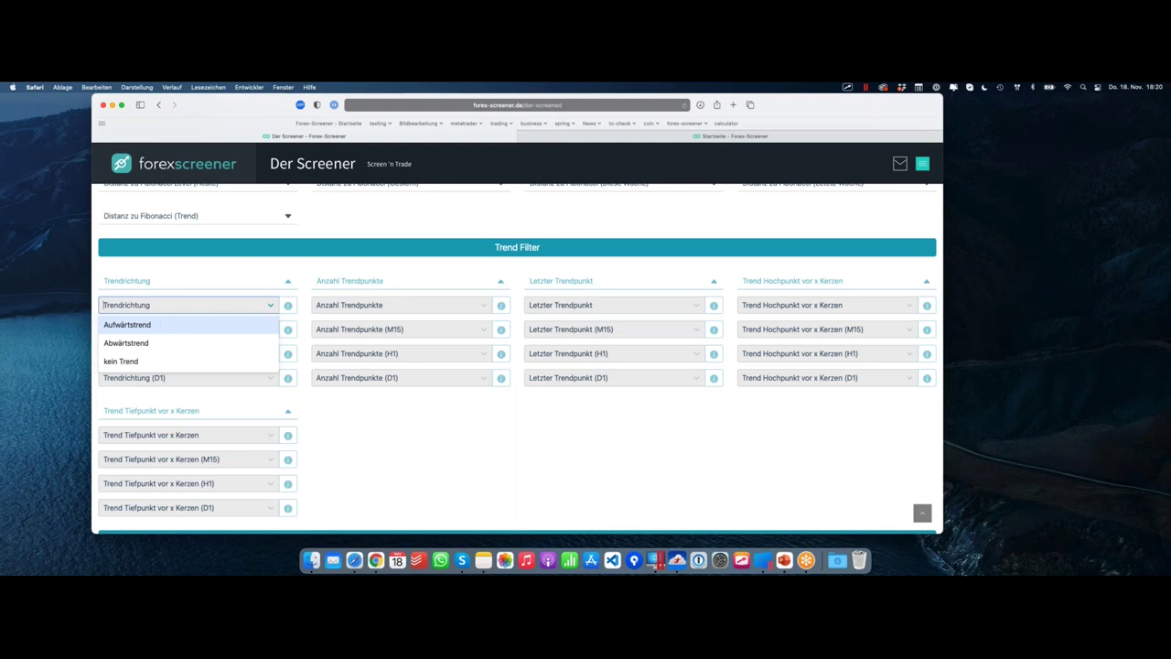
{"action": "left_click", "coordinate": [169, 331]}
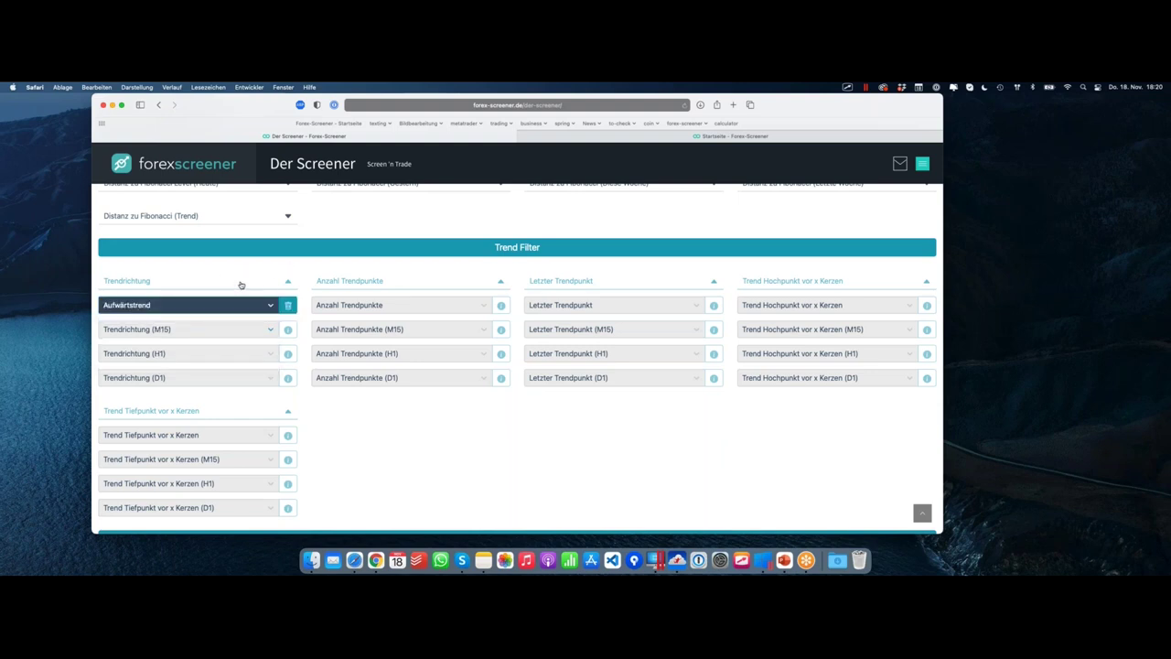
Examine the result count and the chart cards of the markets that match the uptrend filter
{"action": "scroll", "coordinate": [235, 286], "scroll_direction": "down", "scroll_amount": 10}
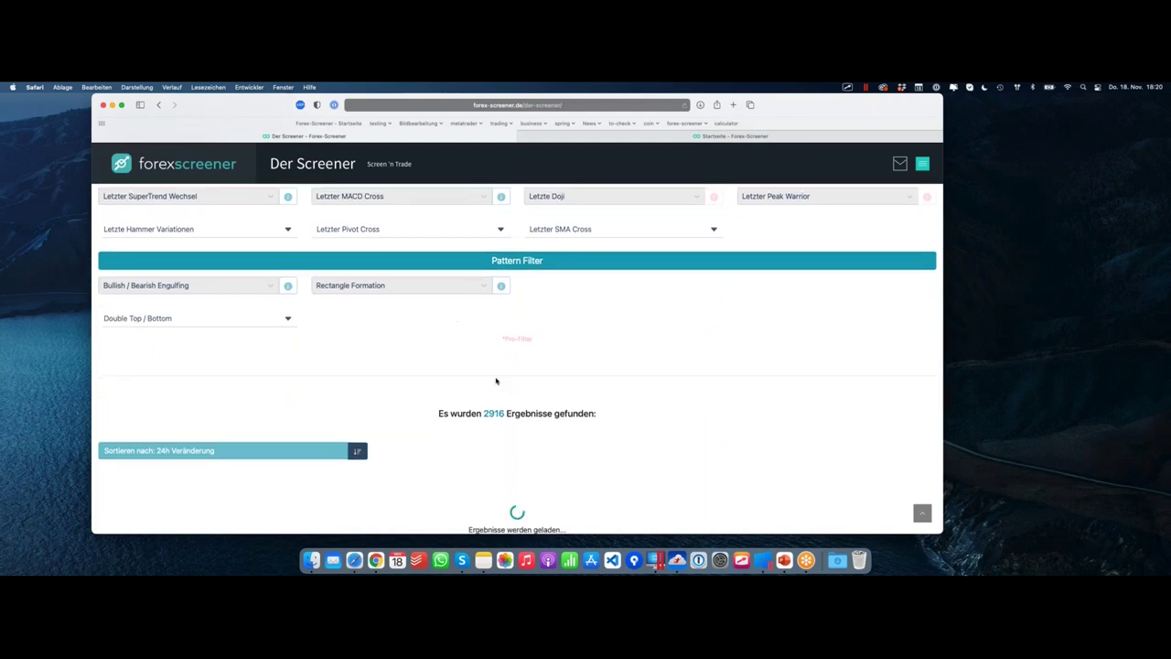
{"action": "scroll", "coordinate": [497, 369], "scroll_direction": "down", "scroll_amount": 3}
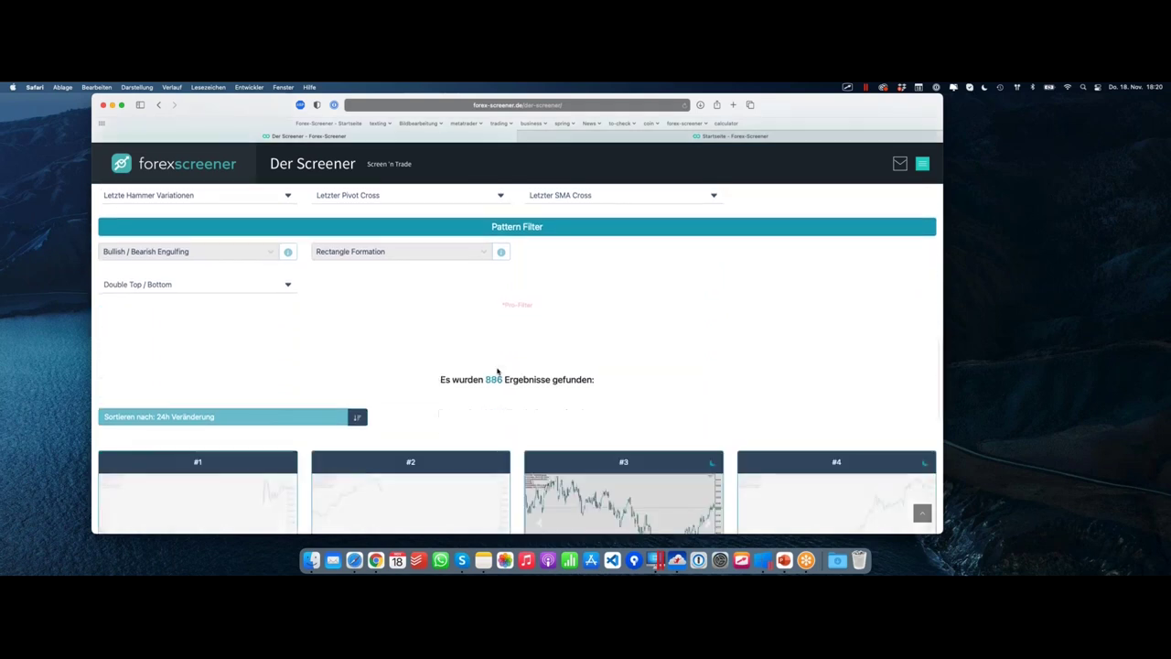
{"action": "scroll", "coordinate": [490, 361], "scroll_direction": "down", "scroll_amount": 2}
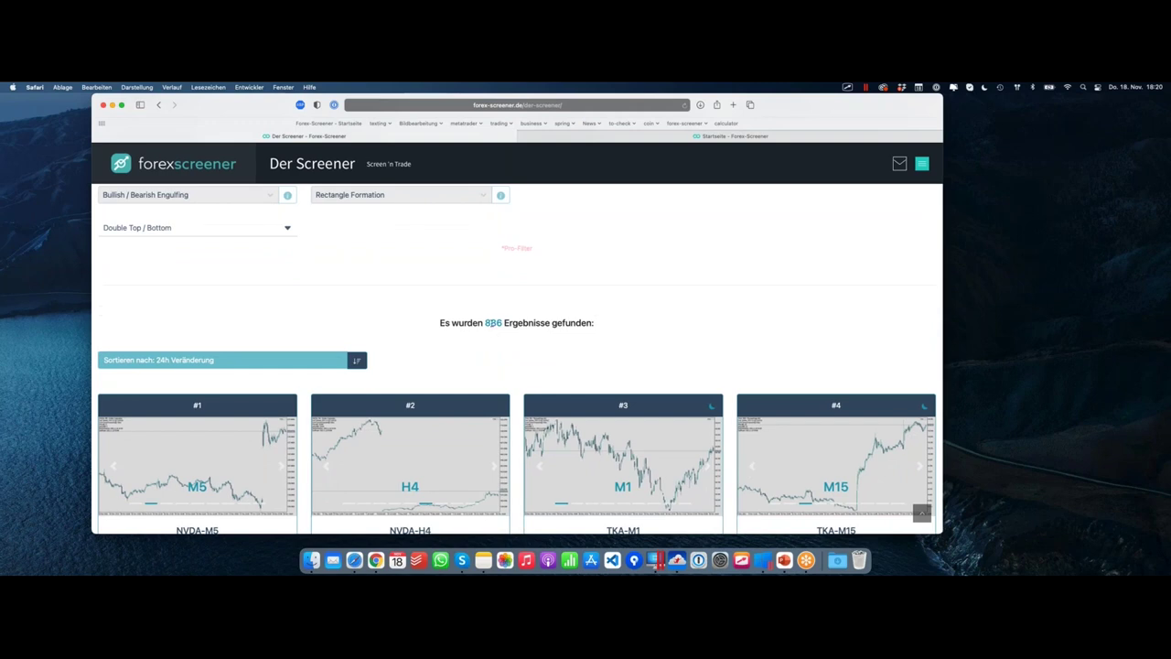
{"action": "double_click", "coordinate": [493, 322]}
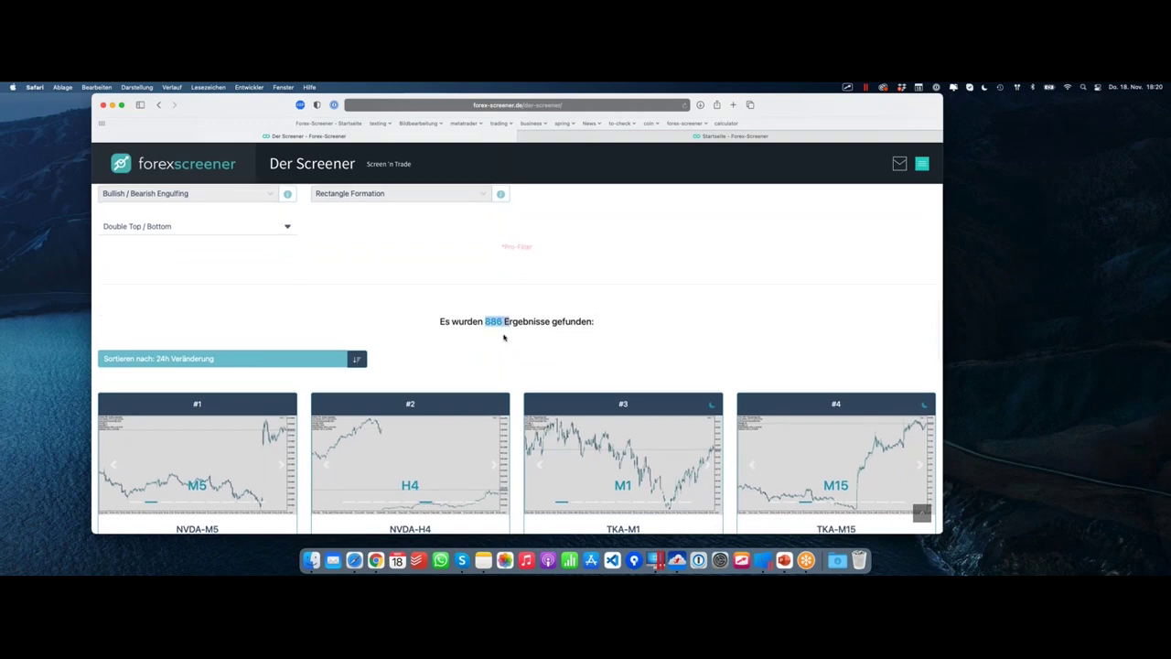
{"action": "scroll", "coordinate": [503, 338], "scroll_direction": "down", "scroll_amount": 1}
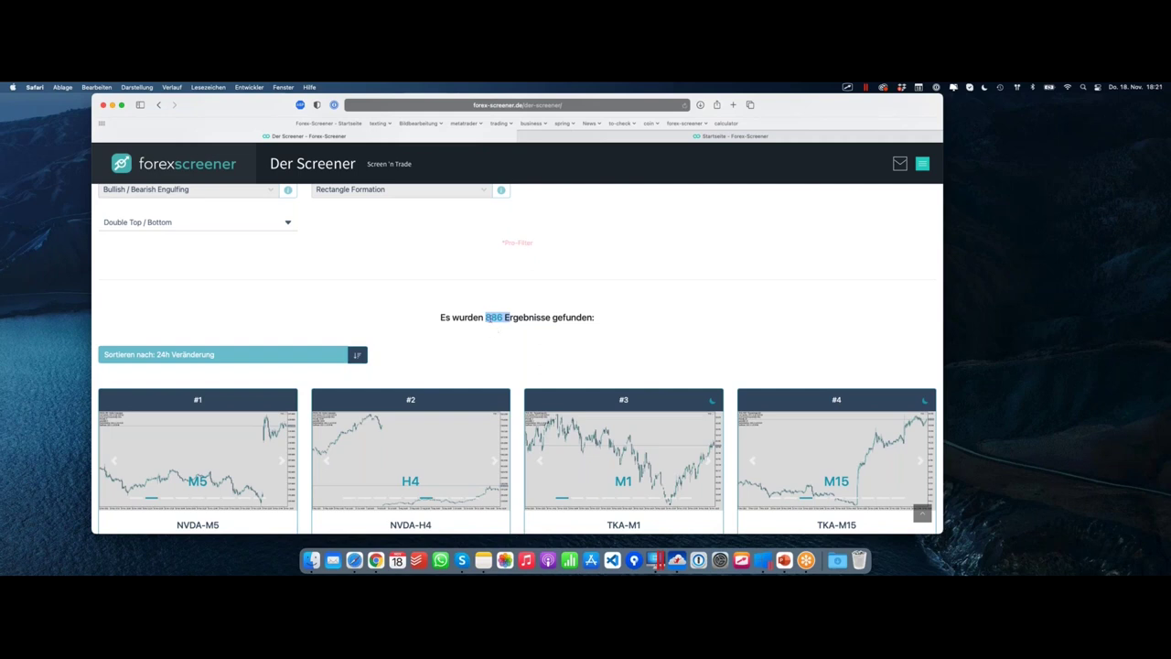
{"action": "scroll", "coordinate": [513, 293], "scroll_direction": "down", "scroll_amount": 3}
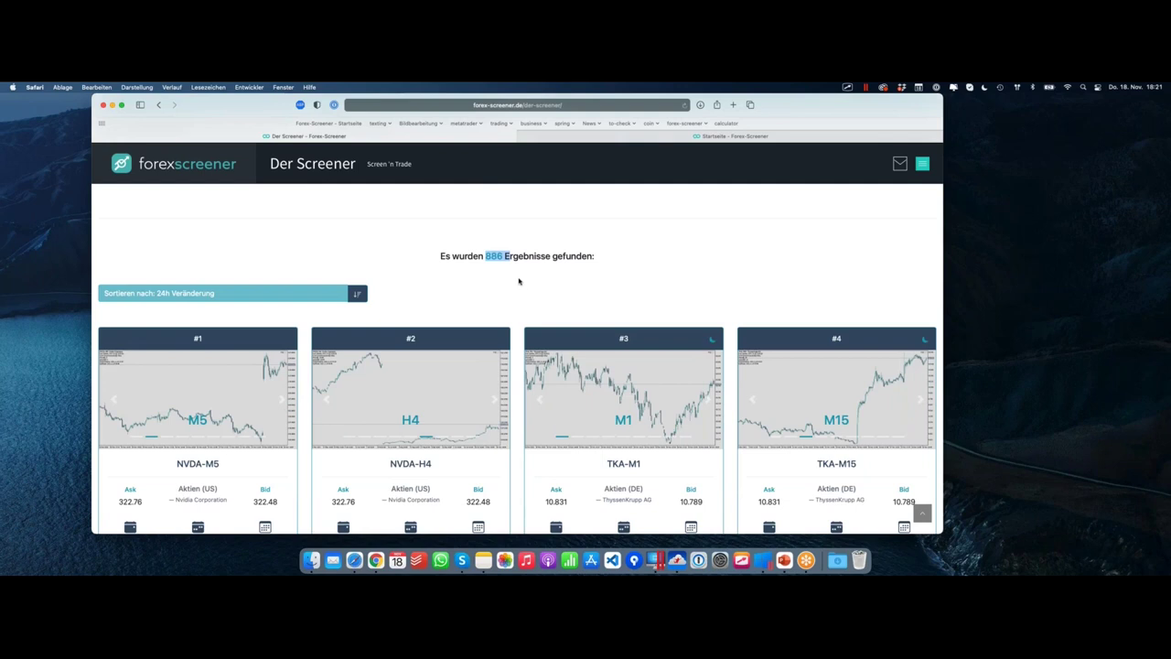
{"action": "scroll", "coordinate": [519, 282], "scroll_direction": "down", "scroll_amount": 5}
{"action": "scroll", "coordinate": [520, 282], "scroll_direction": "down", "scroll_amount": 6}
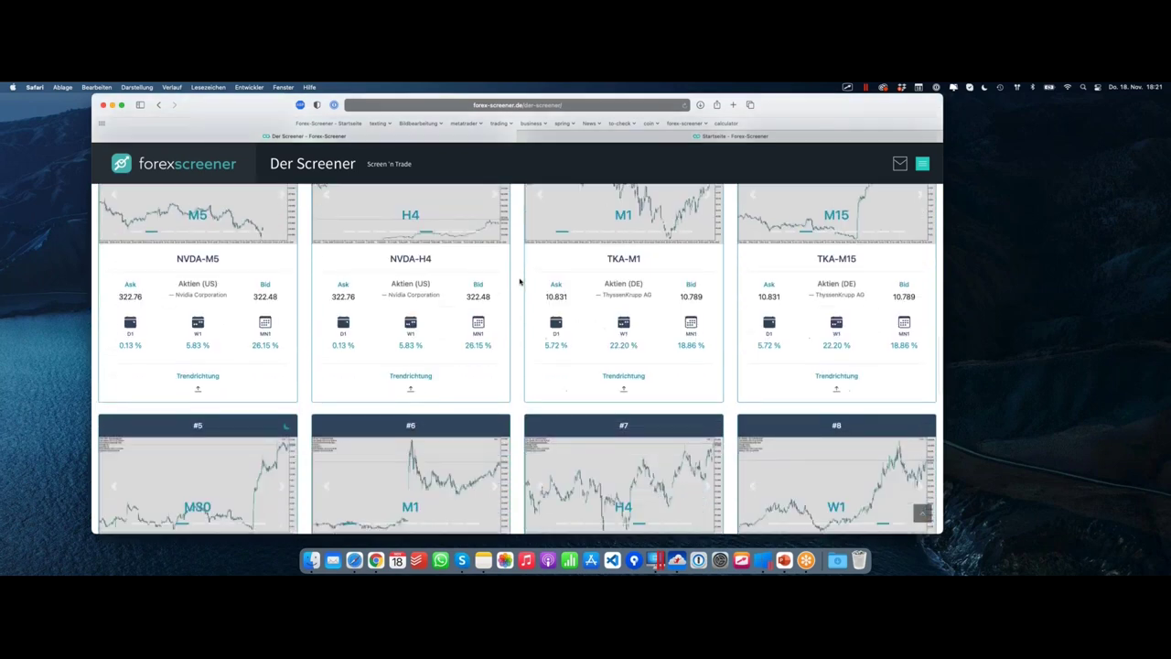
{"action": "scroll", "coordinate": [511, 264], "scroll_direction": "up", "scroll_amount": 5}
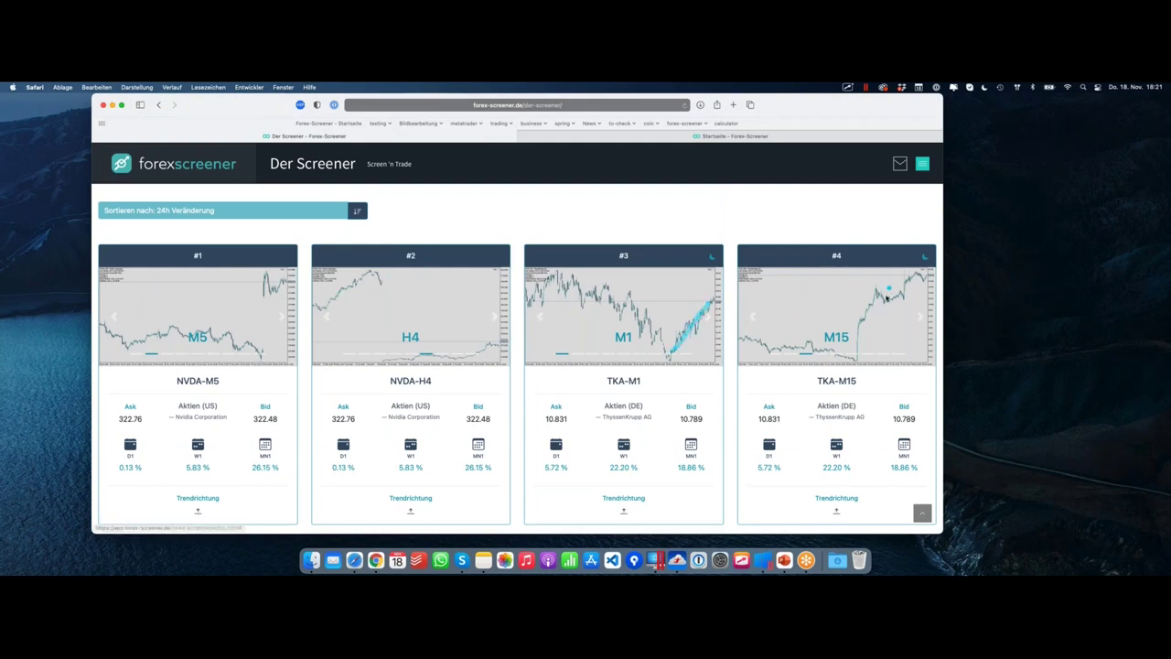
{"action": "scroll", "coordinate": [769, 326], "scroll_direction": "down", "scroll_amount": 5}
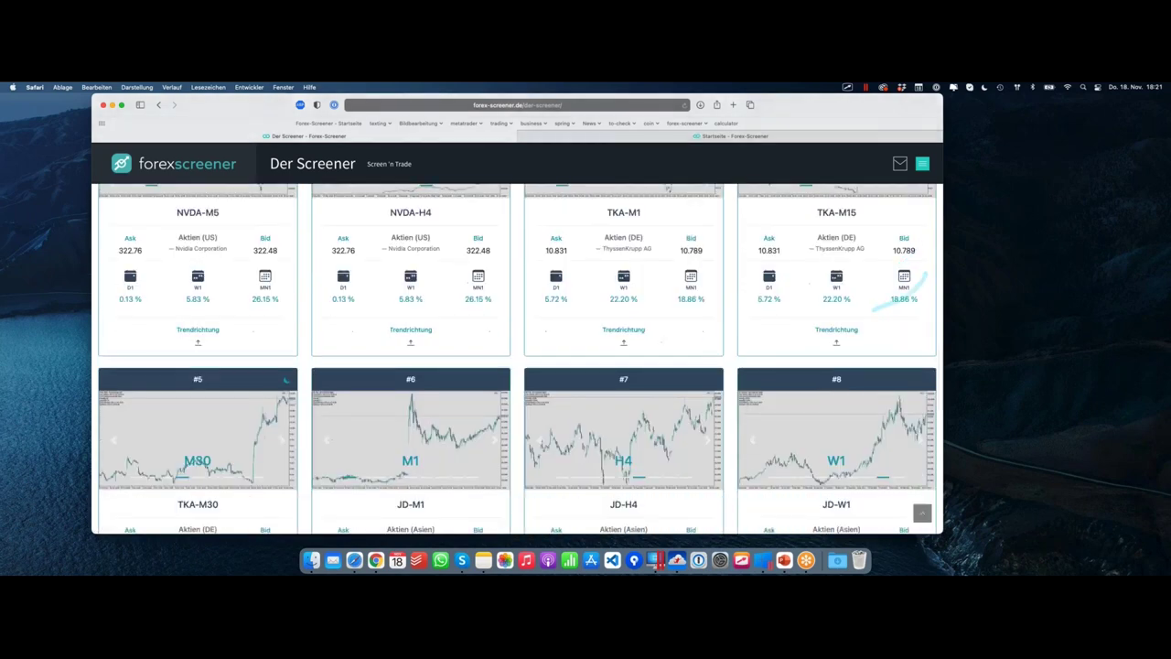
{"action": "scroll", "coordinate": [589, 358], "scroll_direction": "down", "scroll_amount": 3}
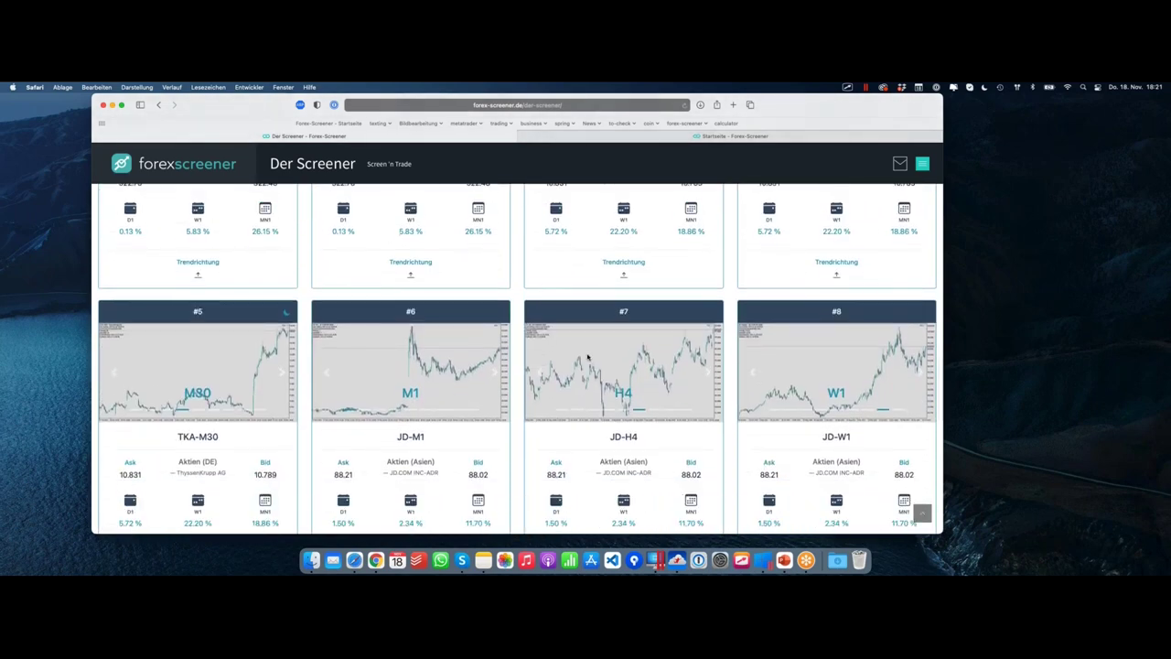
{"action": "scroll", "coordinate": [589, 358], "scroll_direction": "up", "scroll_amount": 1}
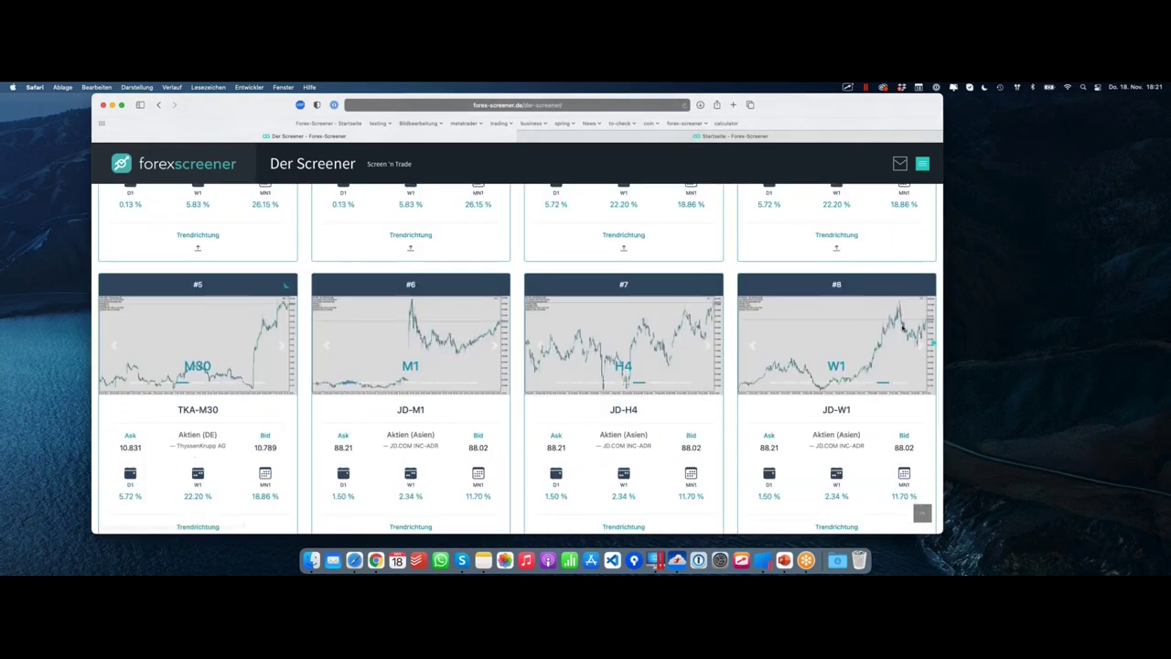
Limit the Basic Filter to the asset categories Forex (Majors) and Forex (Minors) and the time interval H1
{"action": "scroll", "coordinate": [798, 299], "scroll_direction": "up", "scroll_amount": 3}
{"action": "scroll", "coordinate": [798, 299], "scroll_direction": "up", "scroll_amount": 15}
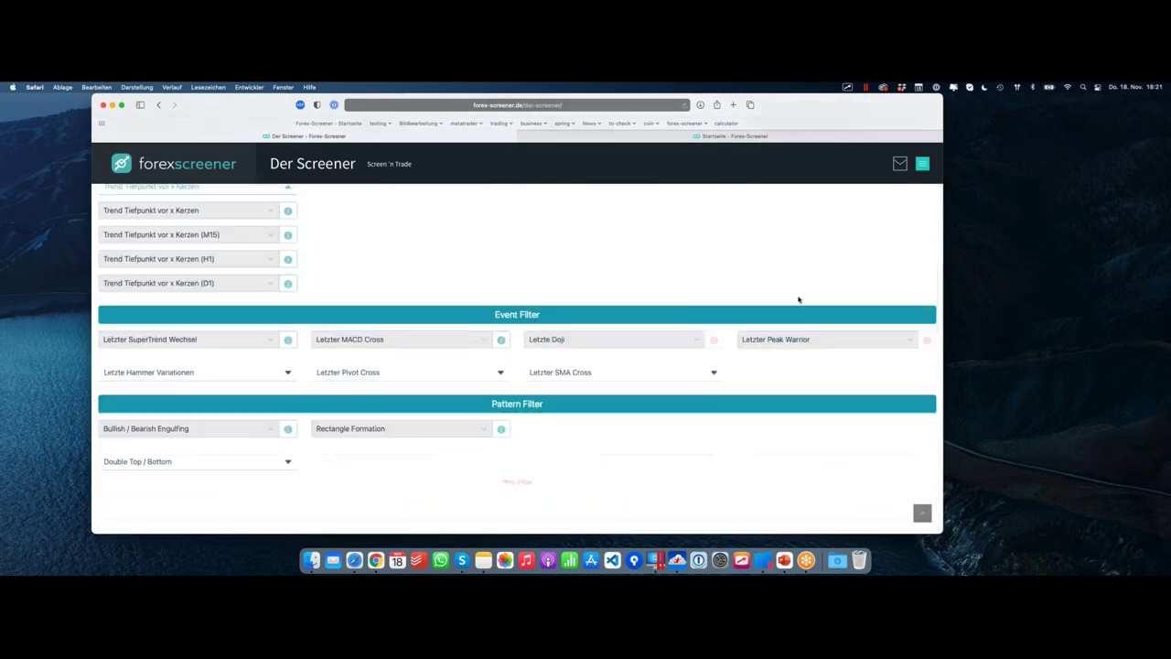
{"action": "scroll", "coordinate": [517, 359], "scroll_direction": "up", "scroll_amount": 10}
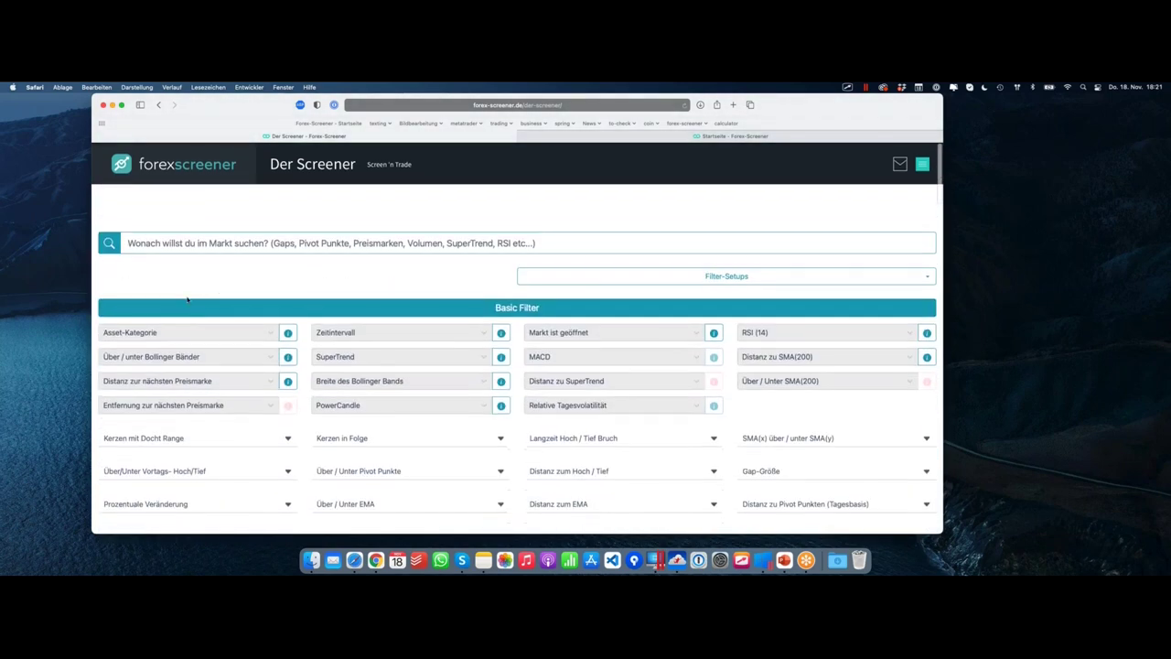
{"action": "left_click", "coordinate": [178, 332]}
{"action": "left_click", "coordinate": [145, 354]}
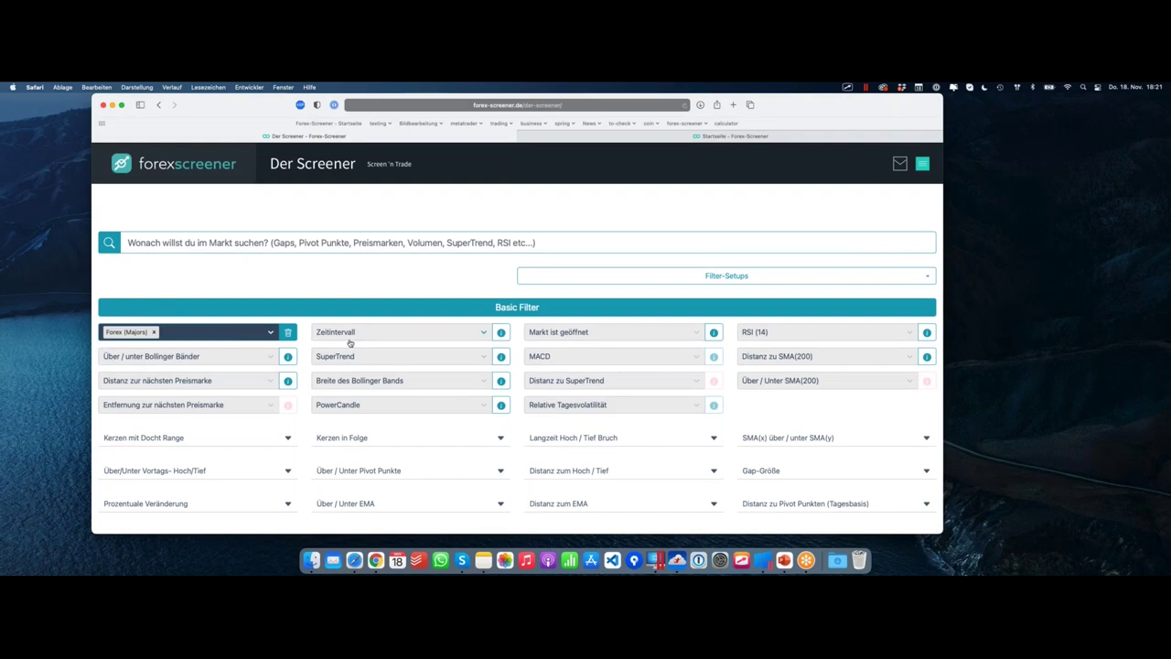
{"action": "left_click", "coordinate": [230, 332]}
{"action": "left_click", "coordinate": [169, 355]}
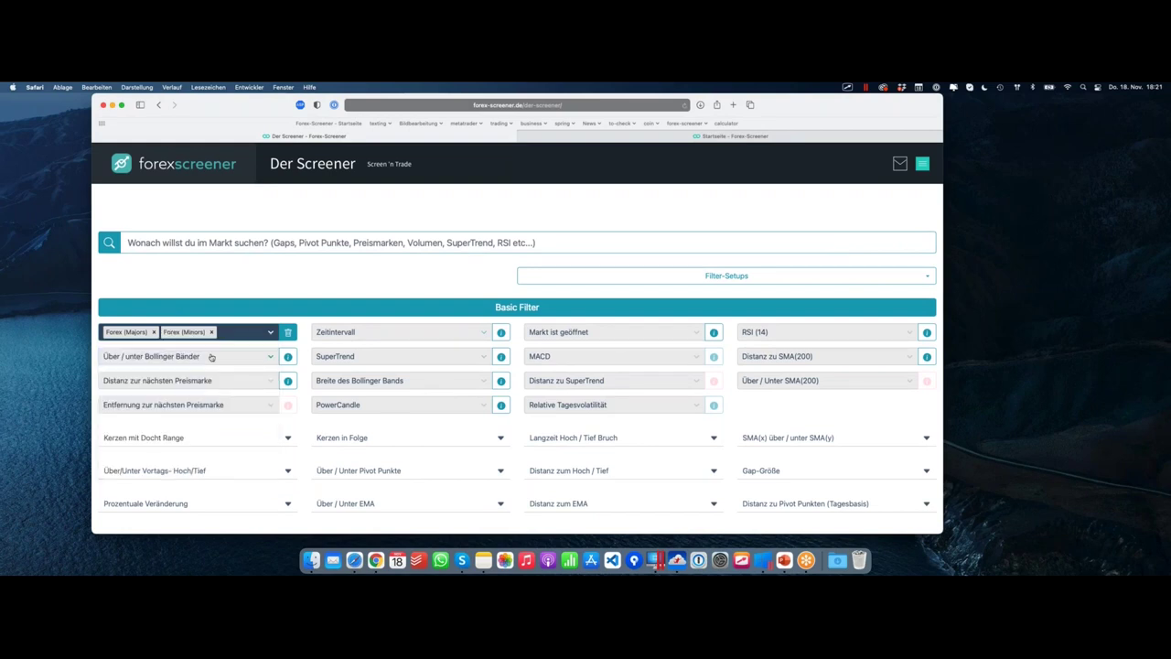
{"action": "left_click", "coordinate": [377, 336]}
{"action": "left_click", "coordinate": [347, 426]}
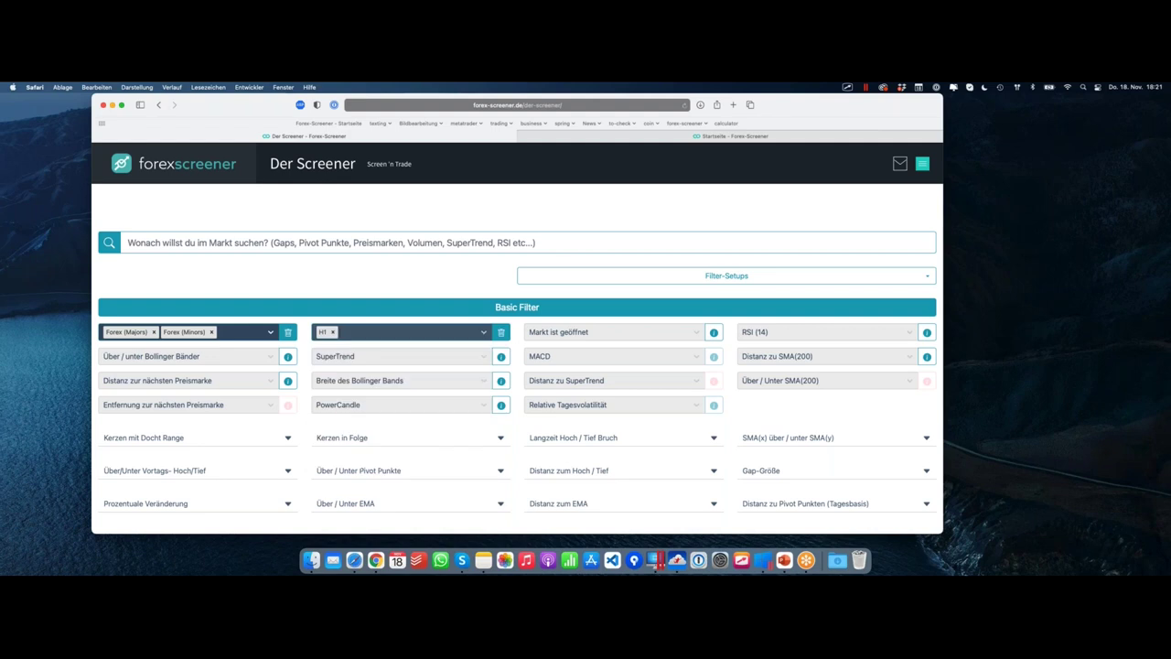
Go to the filtered forex results and open the EURCAD-H1 chart in MetaTrader
{"action": "scroll", "coordinate": [297, 286], "scroll_direction": "down", "scroll_amount": 15}
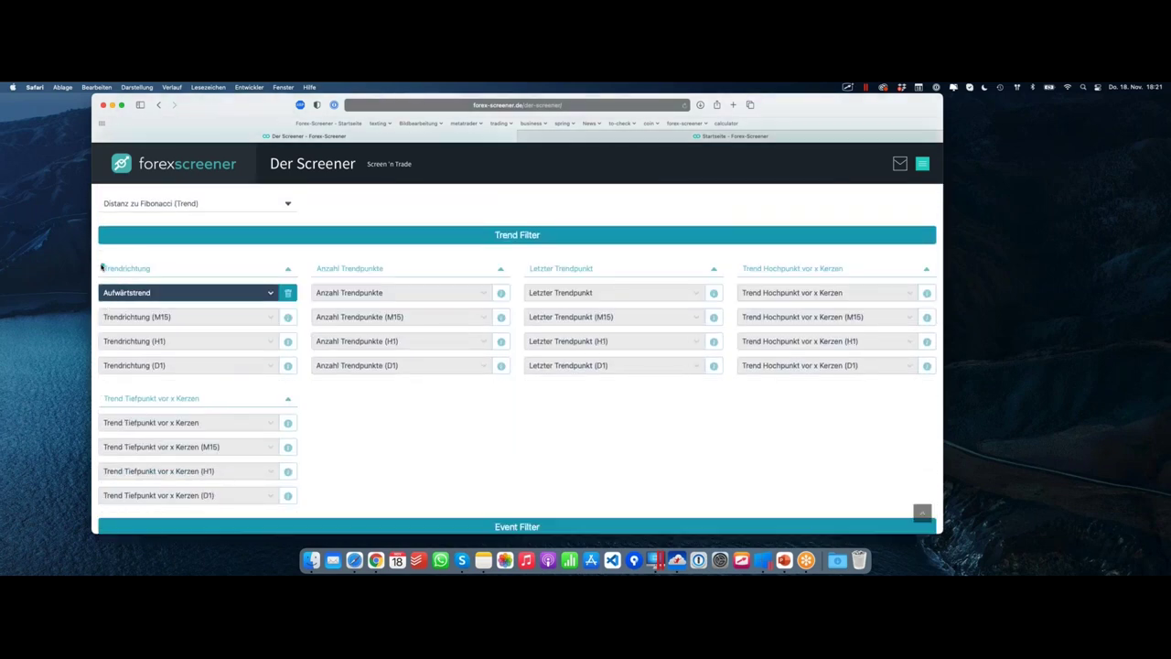
{"action": "scroll", "coordinate": [216, 299], "scroll_direction": "down", "scroll_amount": 15}
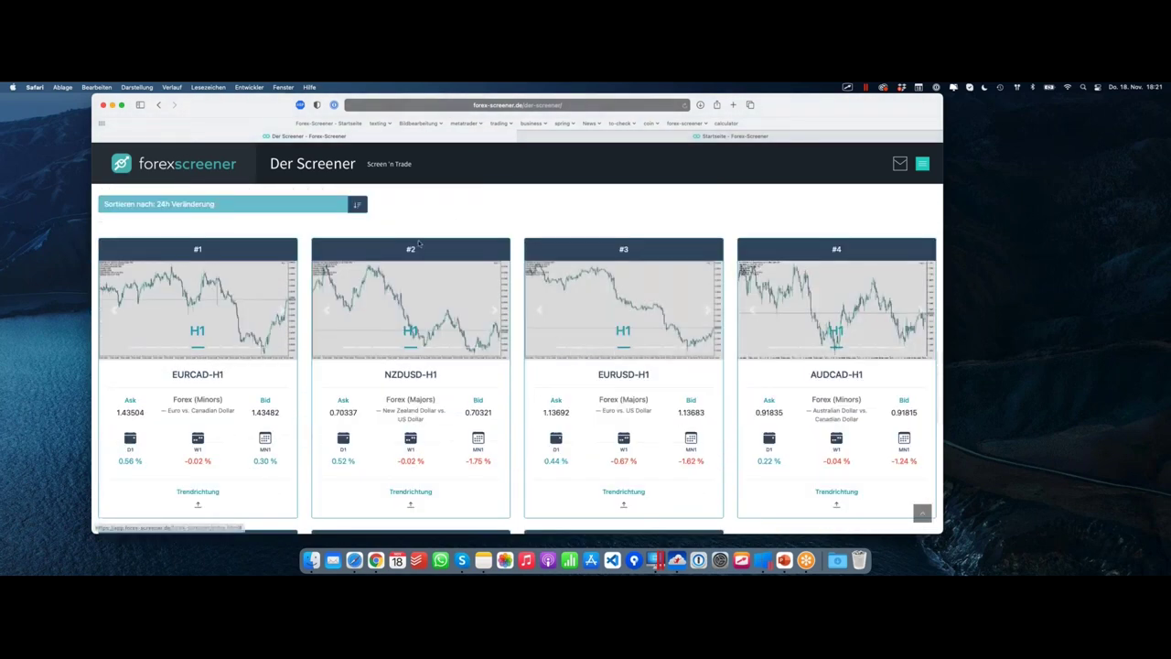
{"action": "scroll", "coordinate": [227, 296], "scroll_direction": "down", "scroll_amount": 2}
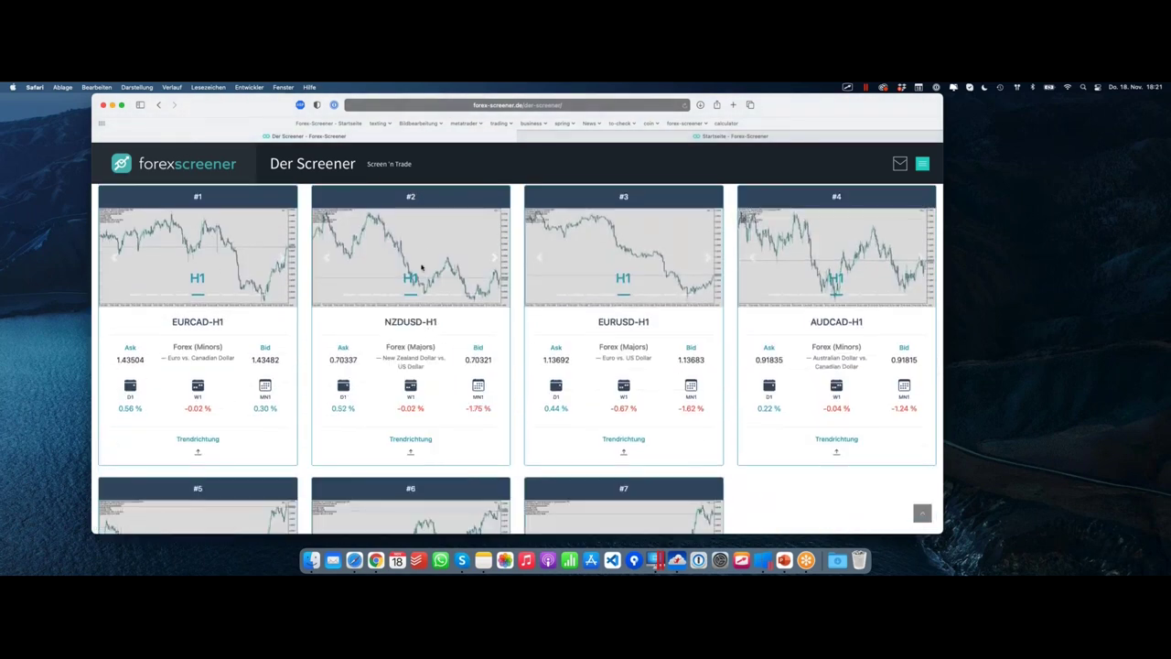
{"action": "mouse_move", "coordinate": [457, 348]}
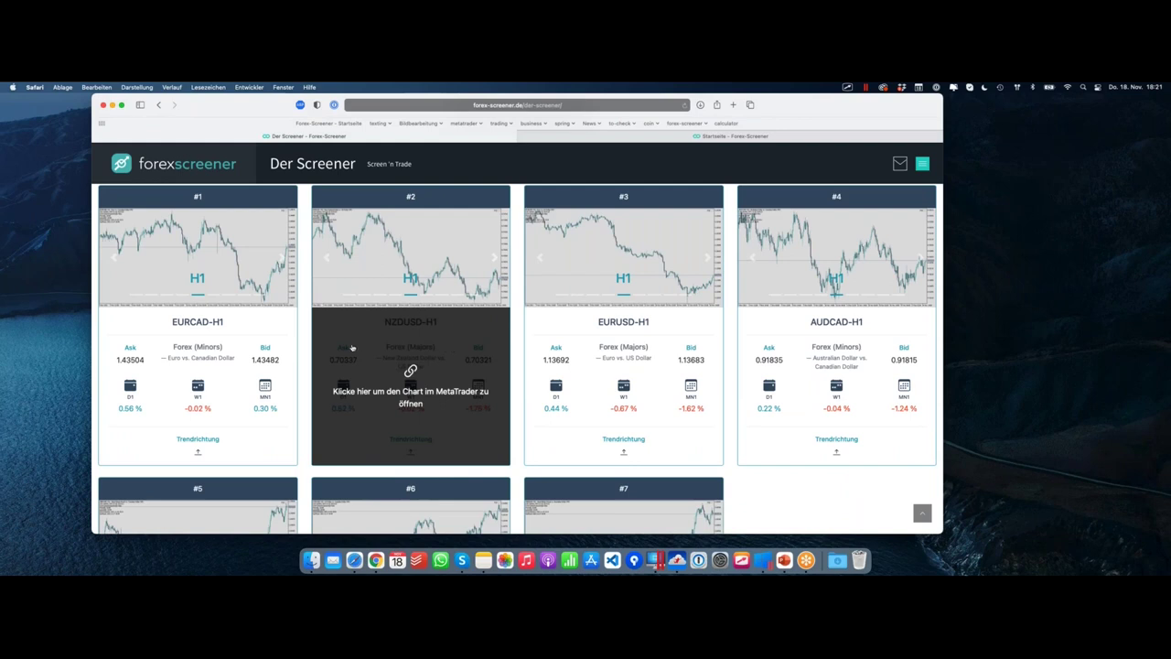
{"action": "left_click", "coordinate": [254, 352]}
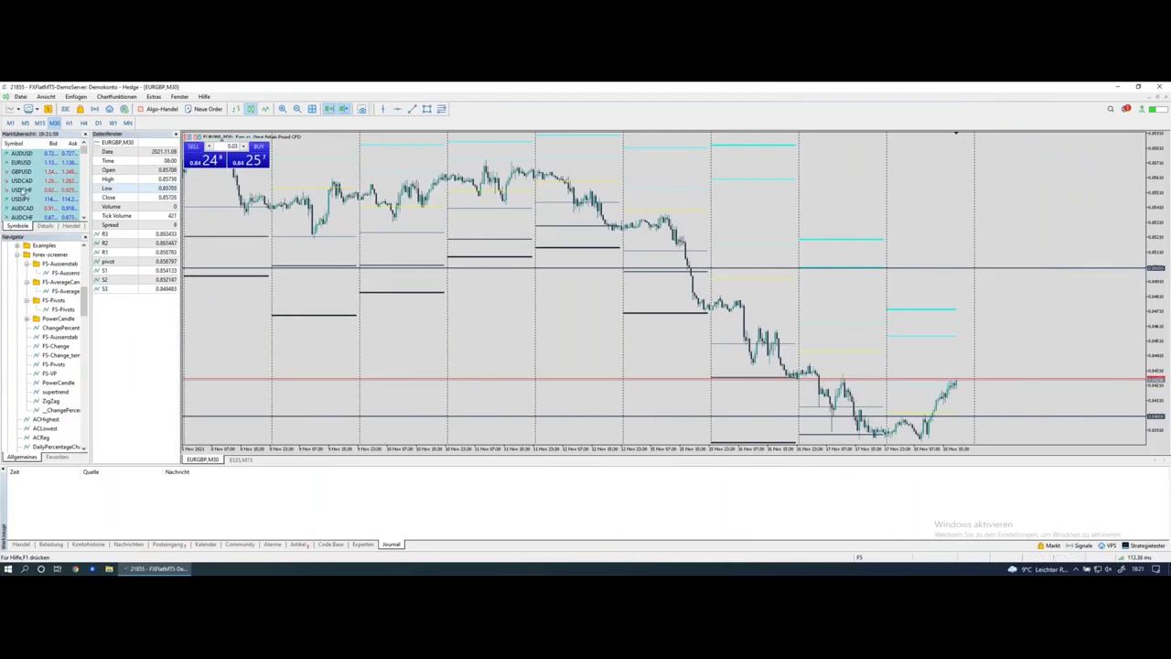
Open a new GBPUSD chart from the market watch in MetaTrader
{"action": "right_click", "coordinate": [29, 173]}
{"action": "left_click", "coordinate": [46, 189]}
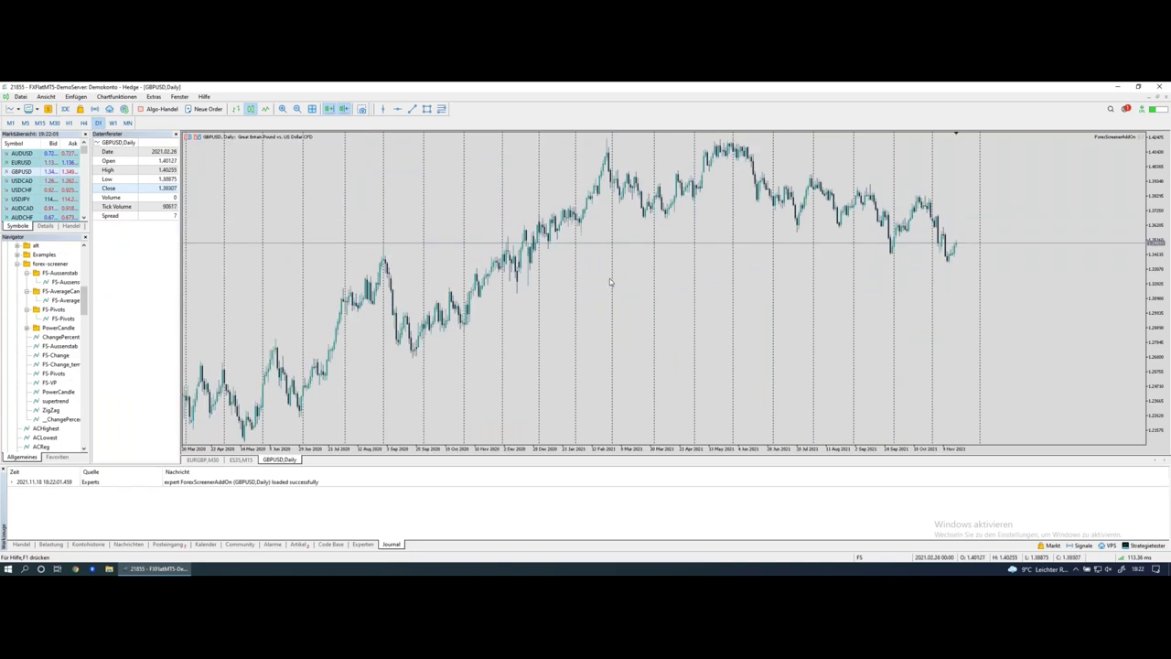
Select the EURCAD-H1 card in the Forex-Screener, then switch the open MetaTrader chart to the symbol EURCAD
{"action": "key", "text": "ctrl+Left"}
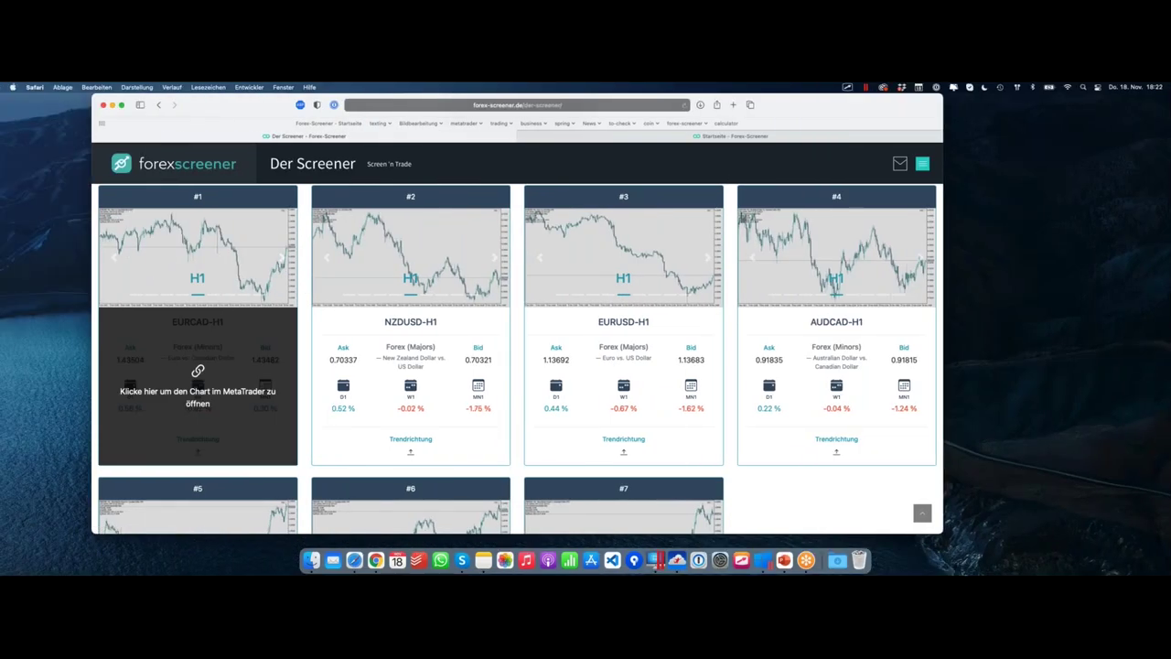
{"action": "left_click", "coordinate": [198, 391]}
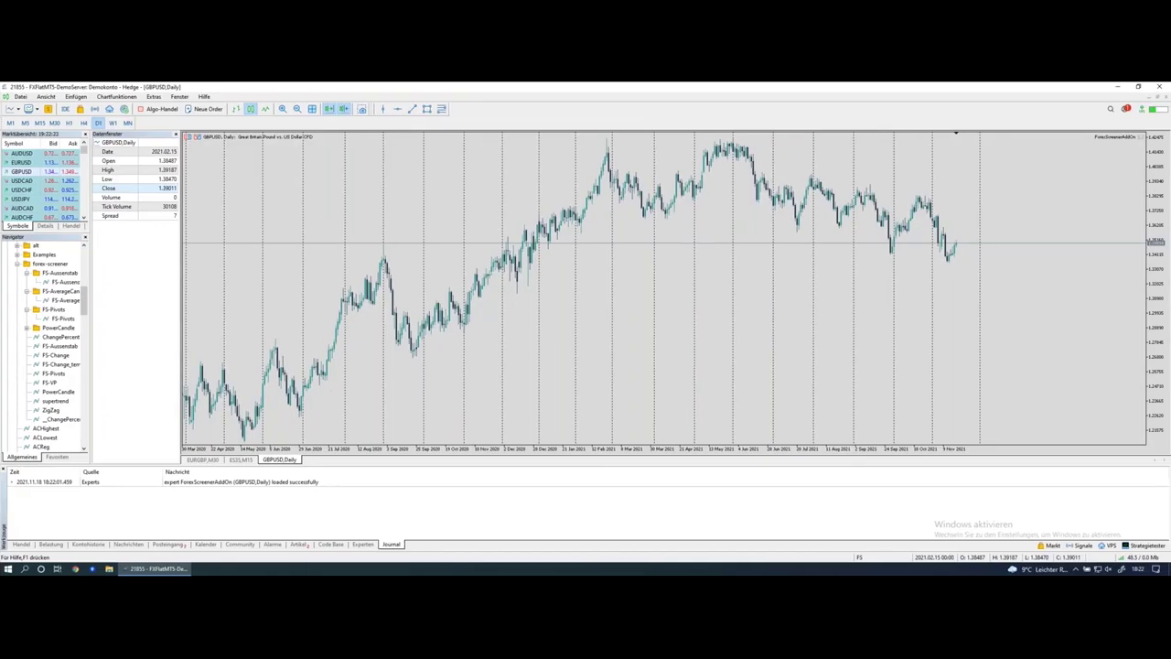
{"action": "type", "text": "CAD"}
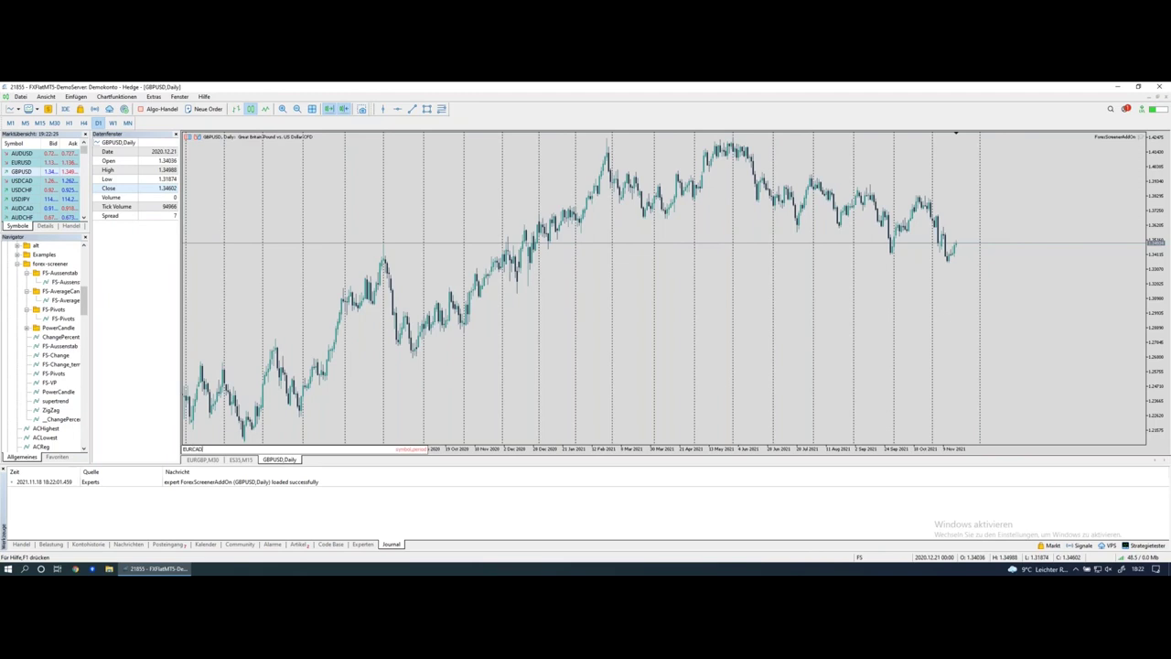
{"action": "key", "text": "Return"}
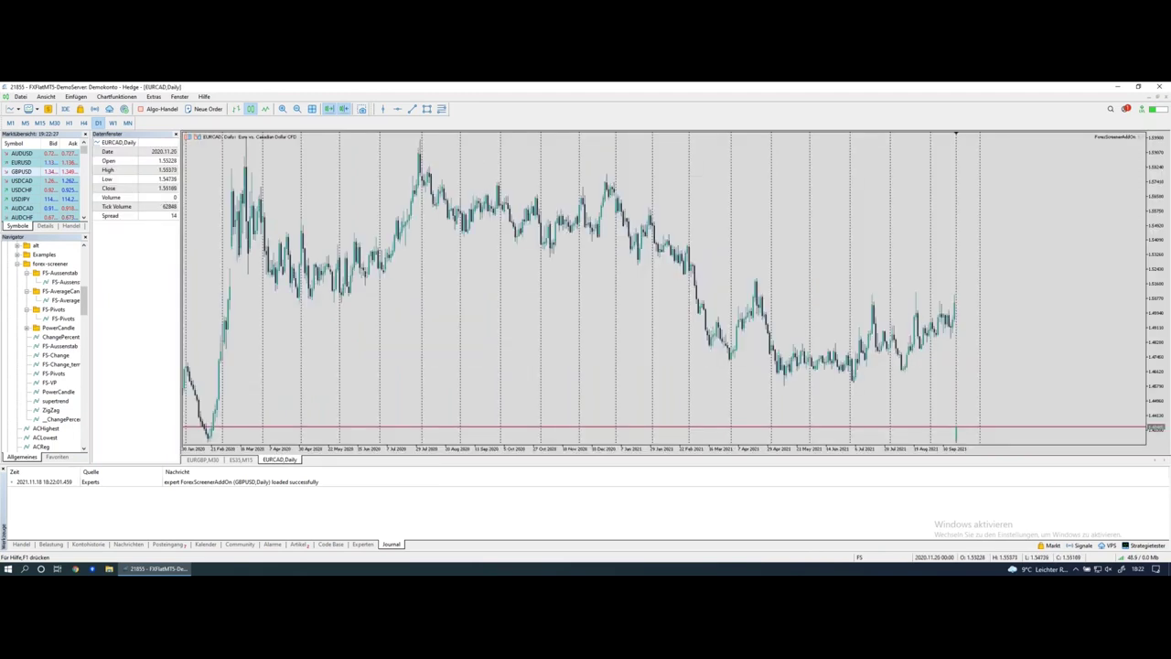
Add the forex-screener ZigZag indicator with its default inputs to the EURCAD chart and switch the chart to the H1 timeframe
{"action": "mouse_move", "coordinate": [86, 297]}
{"action": "left_mouse_down"}
{"action": "mouse_move", "coordinate": [83, 342]}
{"action": "mouse_move", "coordinate": [87, 308]}
{"action": "left_mouse_up"}
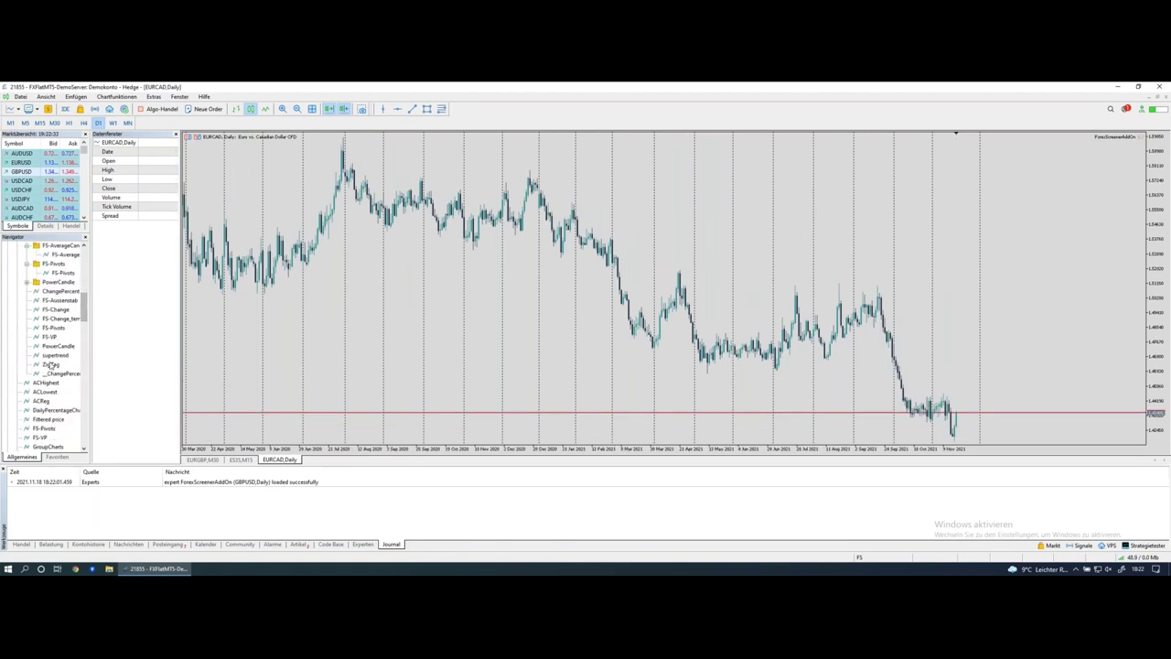
{"action": "left_click_drag", "start_coordinate": [53, 365], "coordinate": [337, 383]}
{"action": "key", "text": "Return"}
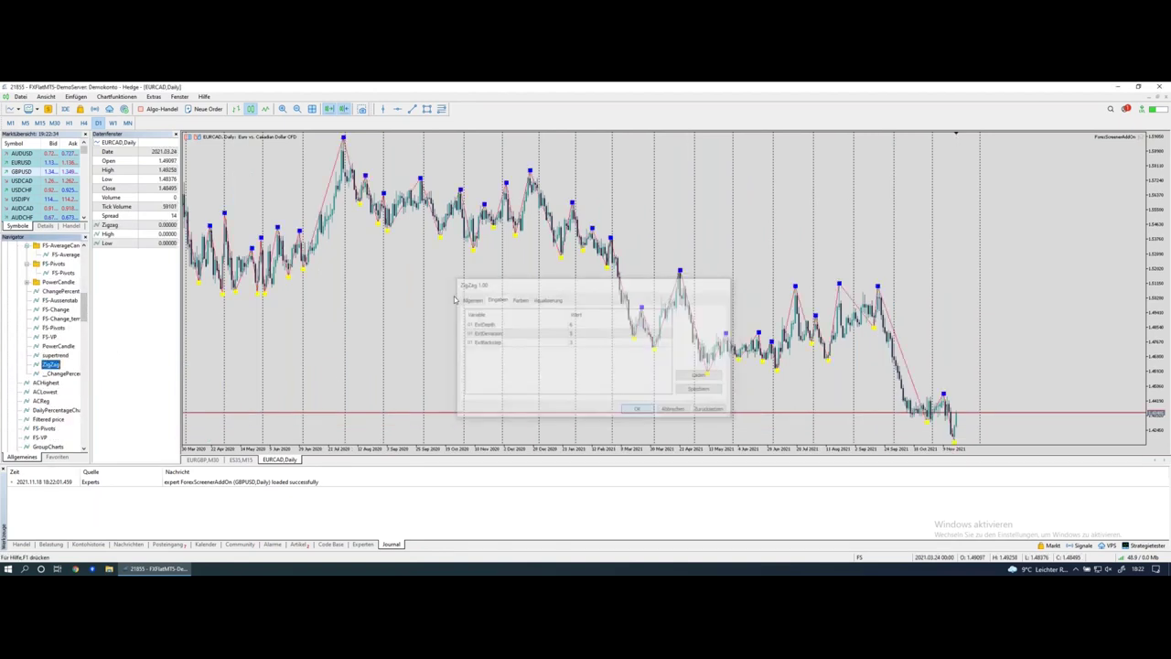
{"action": "left_click", "coordinate": [71, 122]}
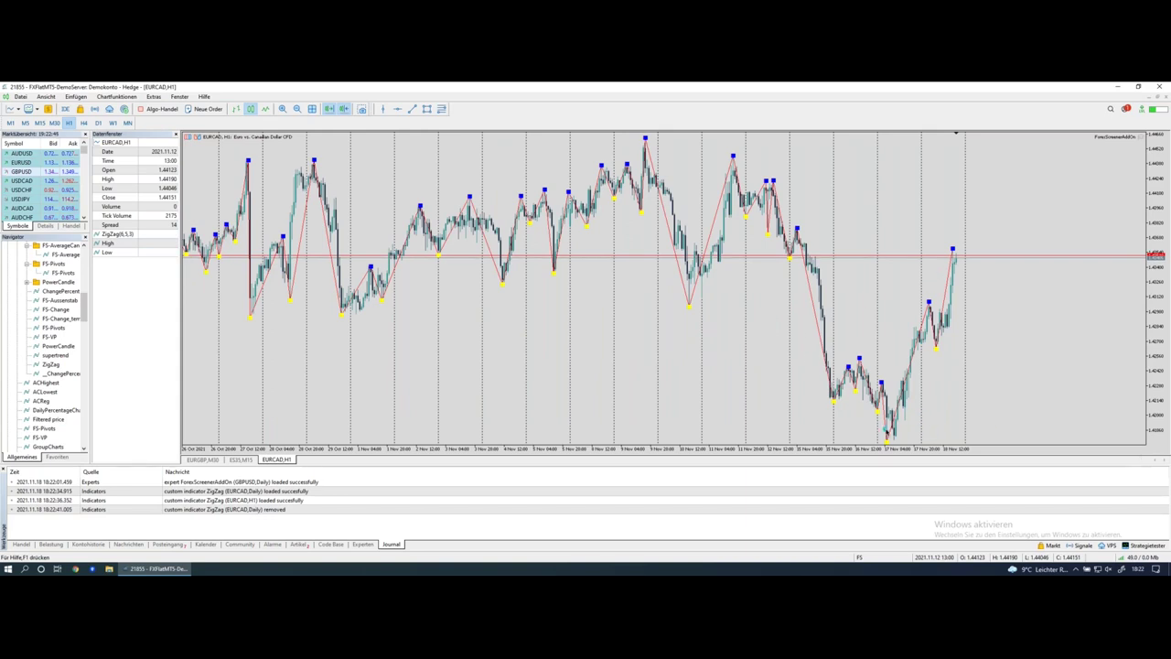
Compare the EURCAD-H1 card in the Forex-Screener with the MetaTrader chart and trace the latest upswing from its low
{"action": "key", "text": "ctrl+Left"}
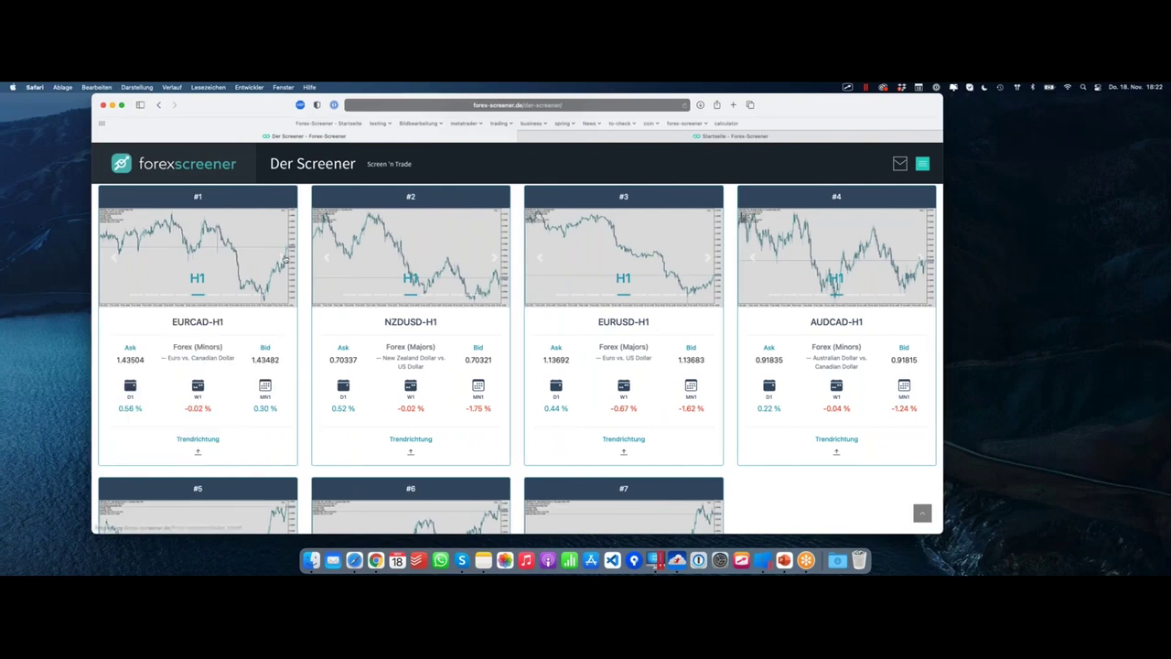
{"action": "key", "text": "ctrl+Right"}
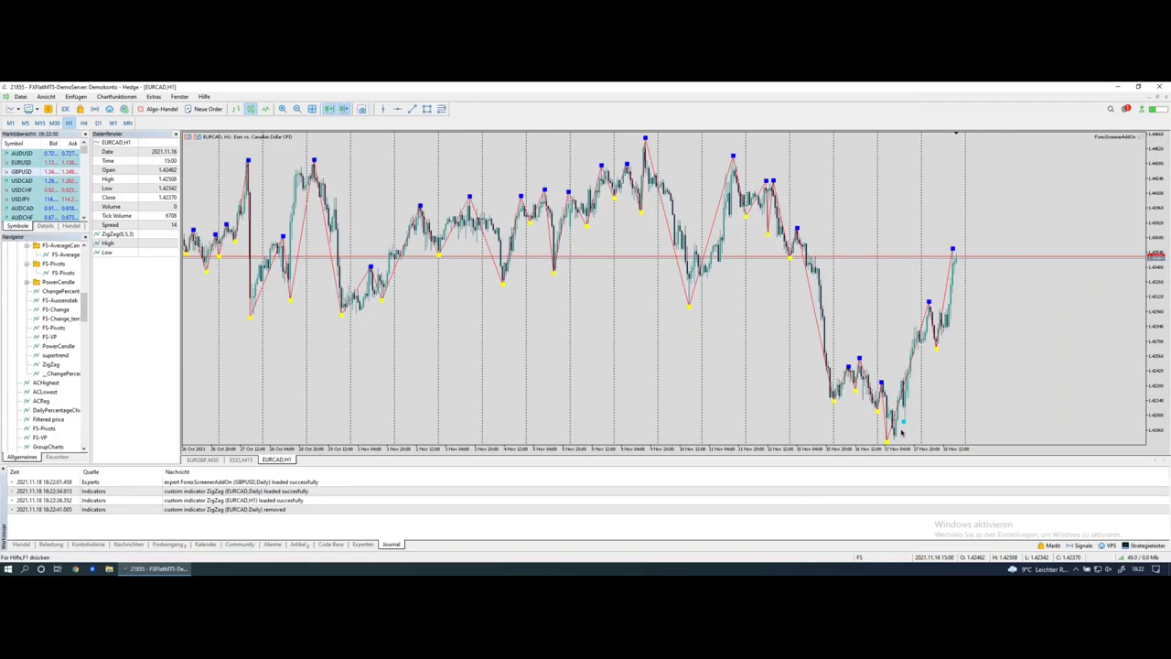
{"action": "mouse_move", "coordinate": [885, 440]}
{"action": "left_mouse_down"}
{"action": "mouse_move", "coordinate": [930, 307]}
{"action": "mouse_move", "coordinate": [935, 337]}
{"action": "mouse_move", "coordinate": [954, 255]}
{"action": "left_mouse_up"}
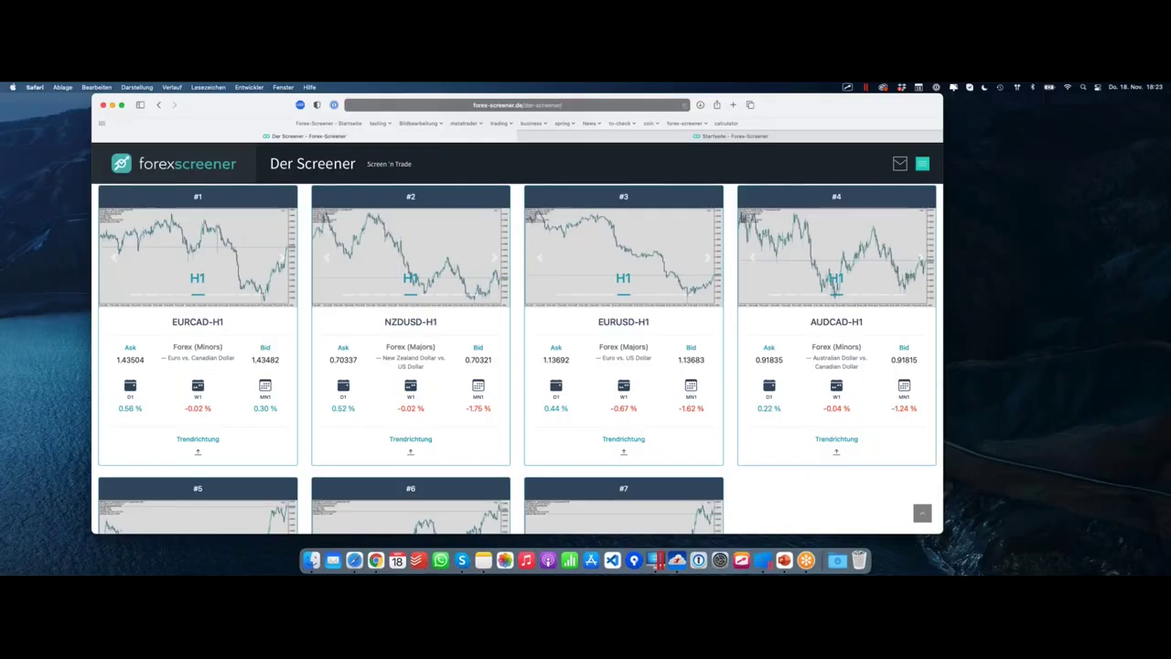
Examine the seven H1 uptrend result cards in the Forex-Screener, from EURCAD to GBPAUD
{"action": "scroll", "coordinate": [583, 281], "scroll_direction": "down", "scroll_amount": 2}
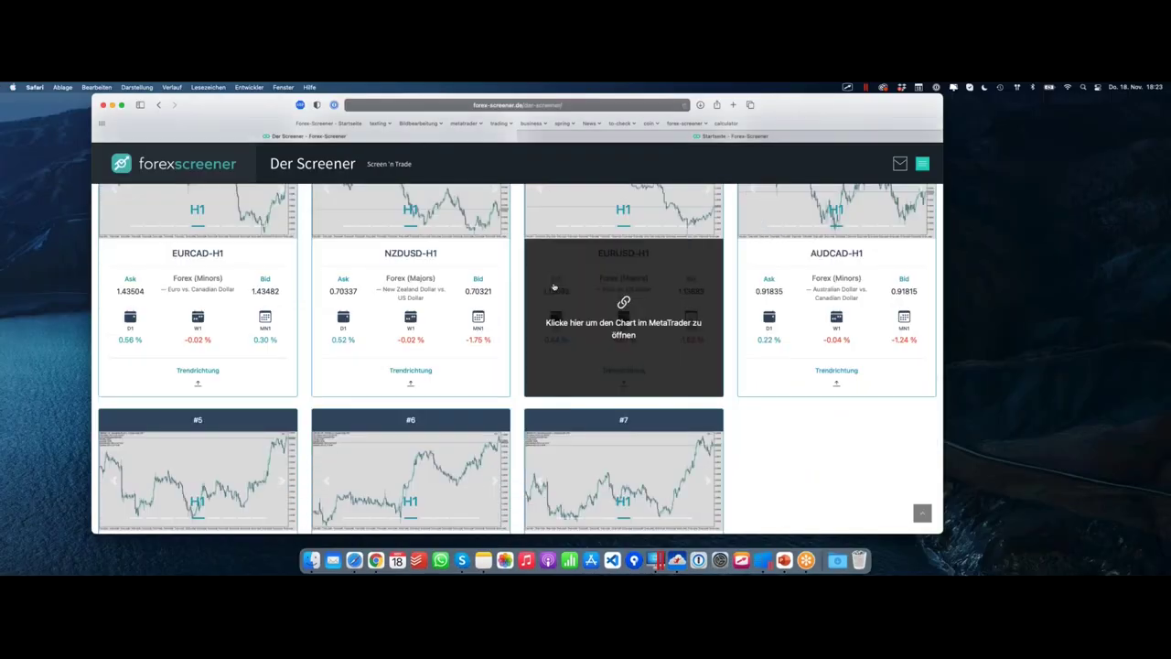
{"action": "scroll", "coordinate": [590, 293], "scroll_direction": "up", "scroll_amount": 2}
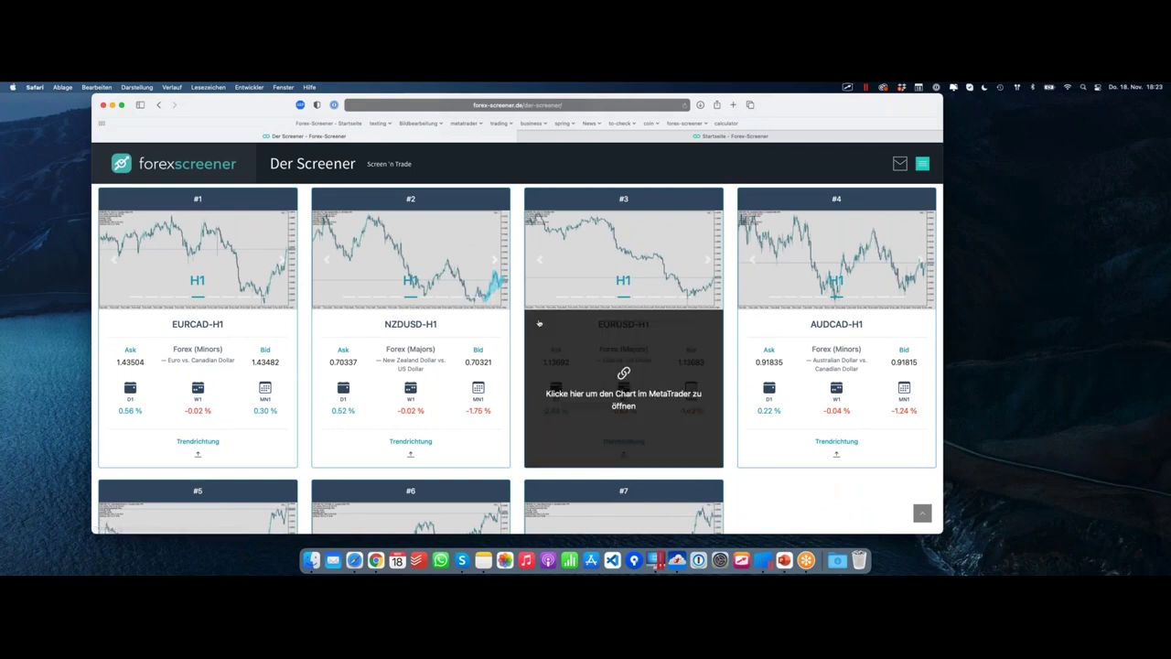
{"action": "scroll", "coordinate": [539, 320], "scroll_direction": "down", "scroll_amount": 6}
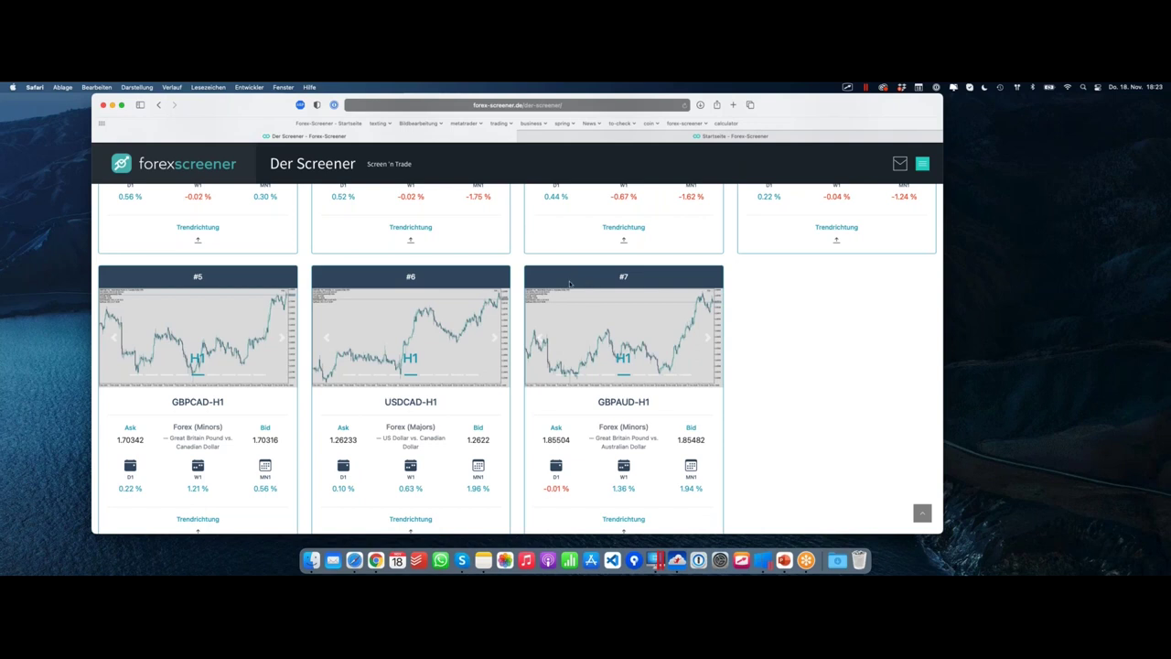
{"action": "scroll", "coordinate": [569, 284], "scroll_direction": "up", "scroll_amount": 5}
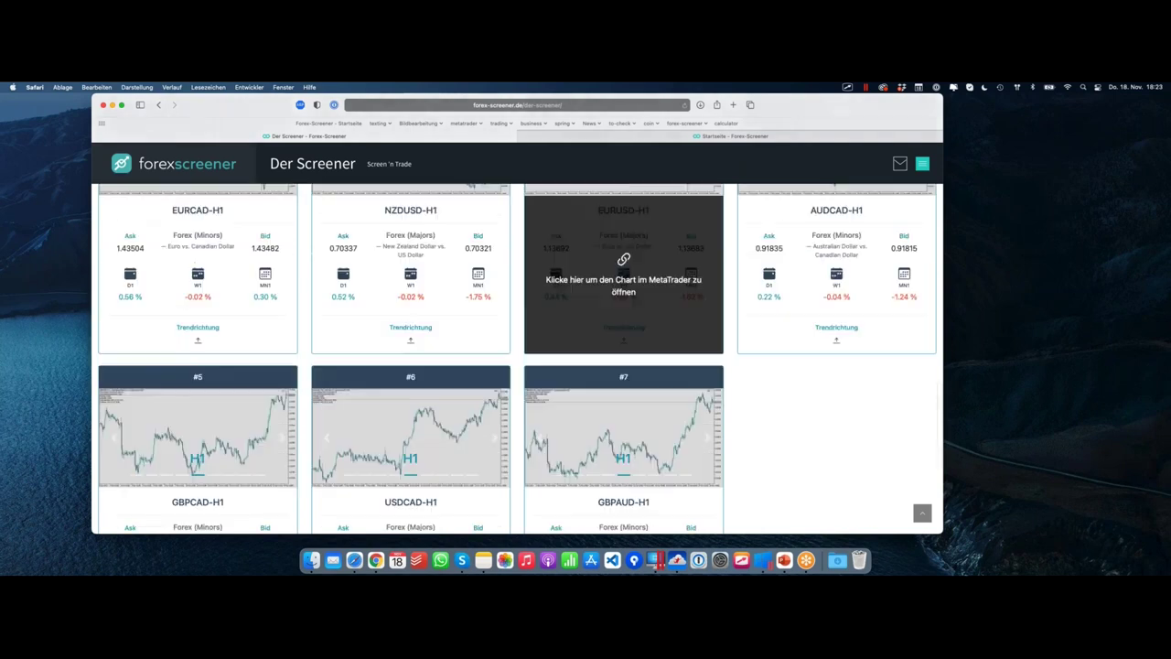
Set the Anzahl Trendpunkte trend filter to Punkte > 5, alongside the Aufwärtstrend filter
{"action": "scroll", "coordinate": [499, 270], "scroll_direction": "up", "scroll_amount": 10}
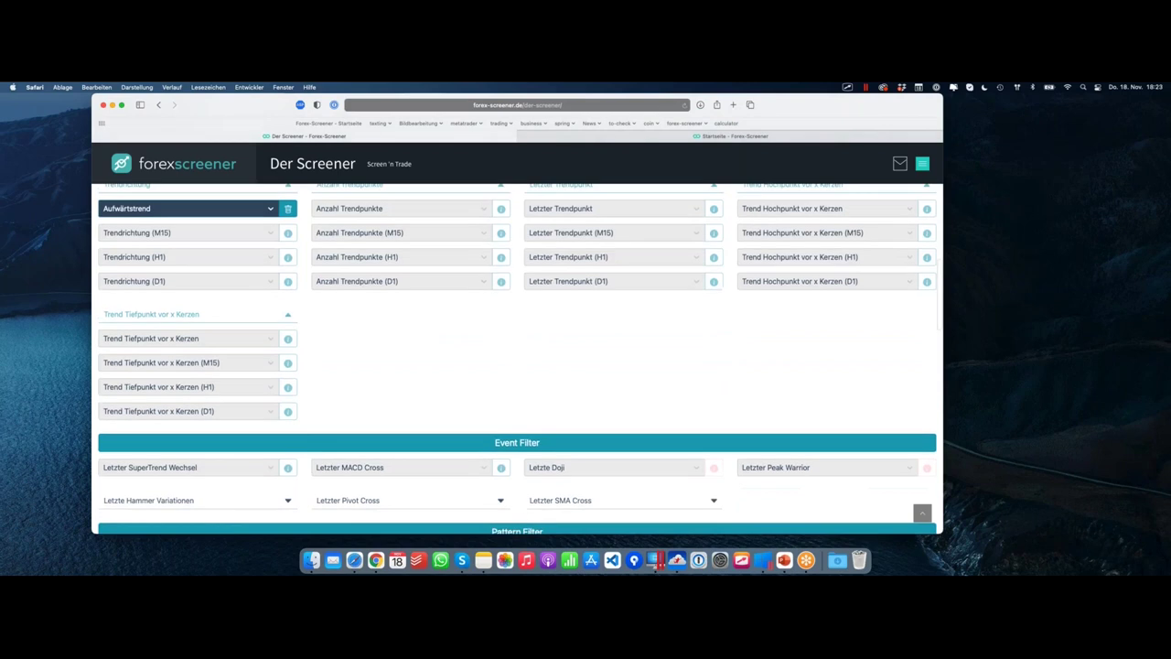
{"action": "scroll", "coordinate": [499, 271], "scroll_direction": "up", "scroll_amount": 3}
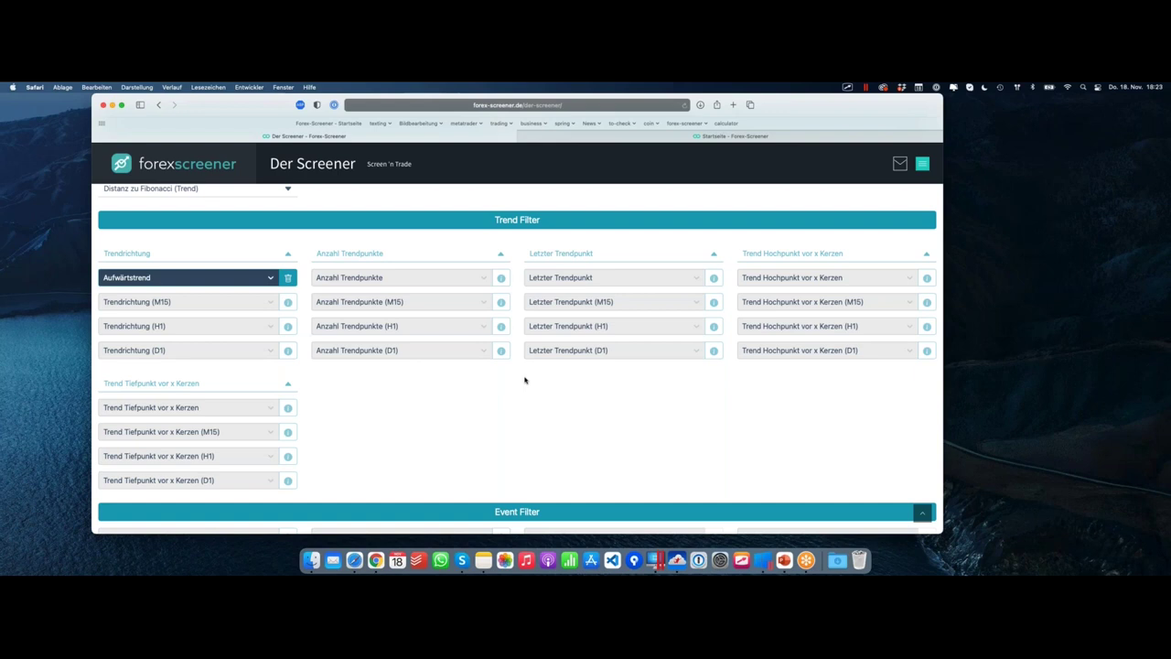
{"action": "left_click", "coordinate": [429, 279]}
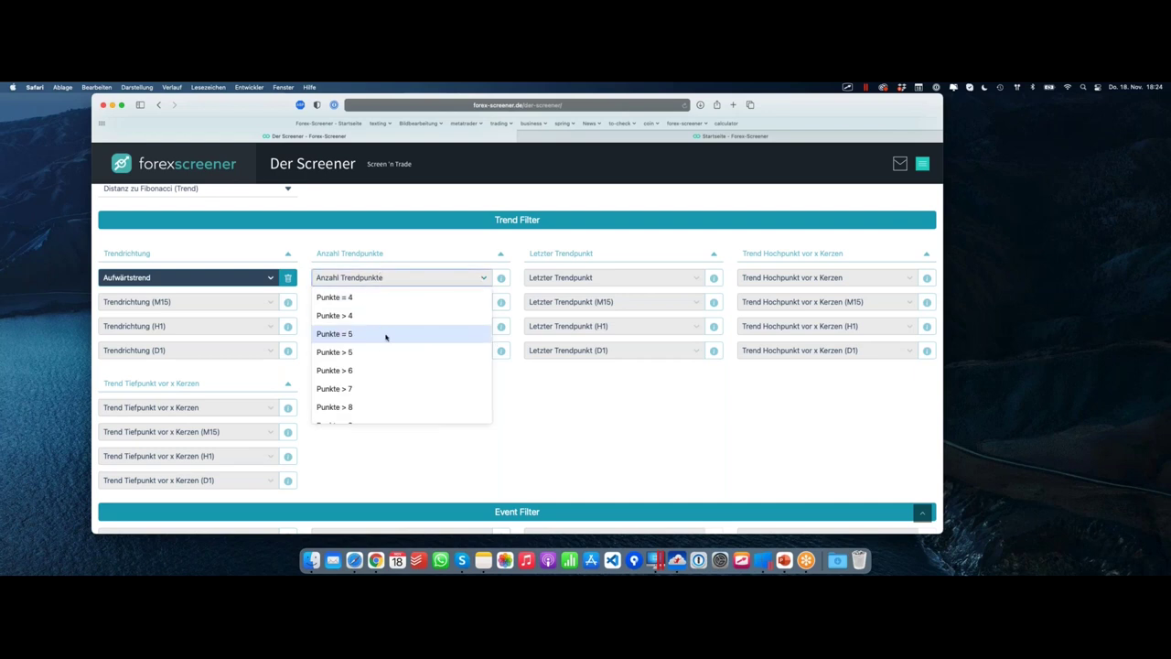
{"action": "scroll", "coordinate": [375, 320], "scroll_direction": "down", "scroll_amount": 2}
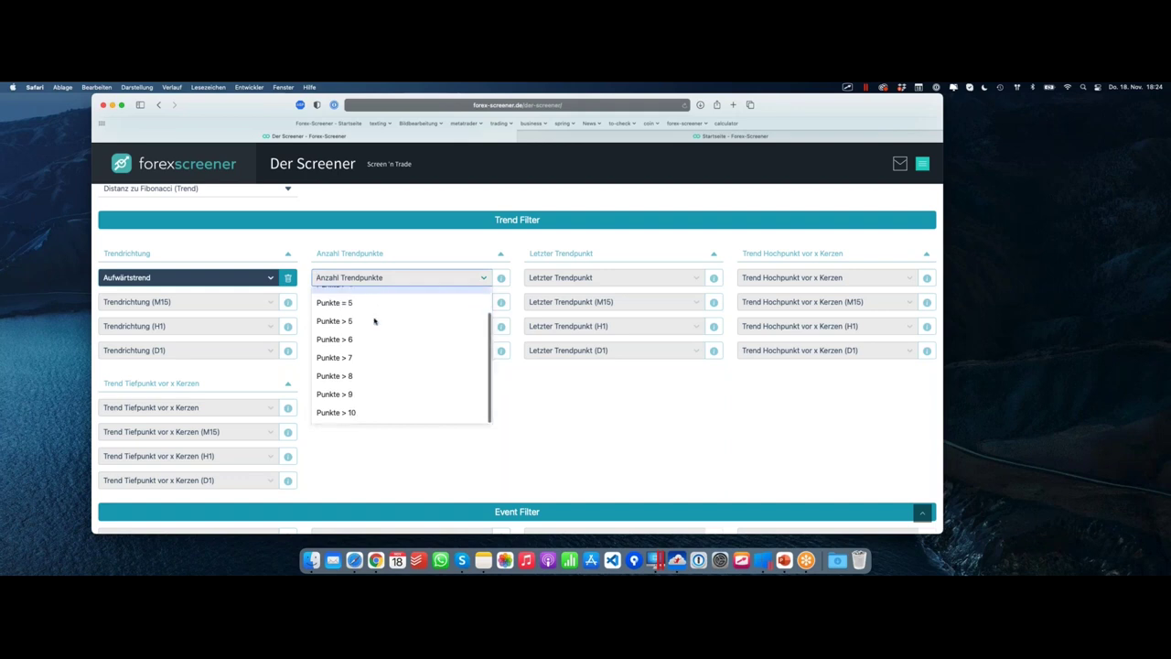
{"action": "scroll", "coordinate": [374, 319], "scroll_direction": "up", "scroll_amount": 2}
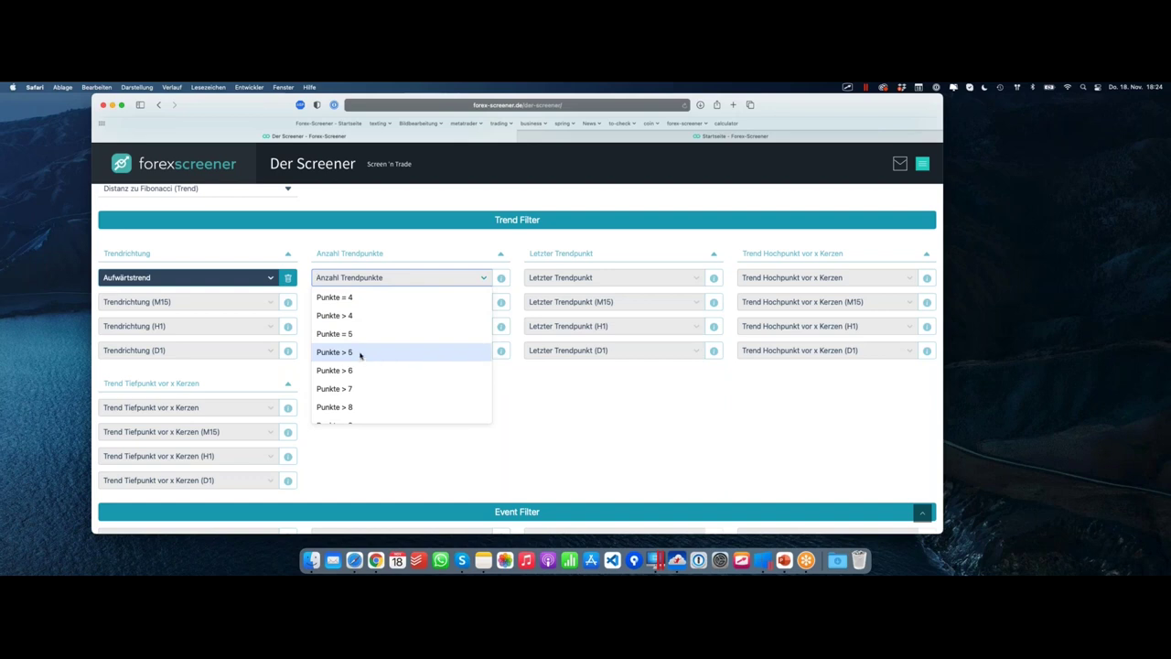
{"action": "left_click", "coordinate": [361, 355]}
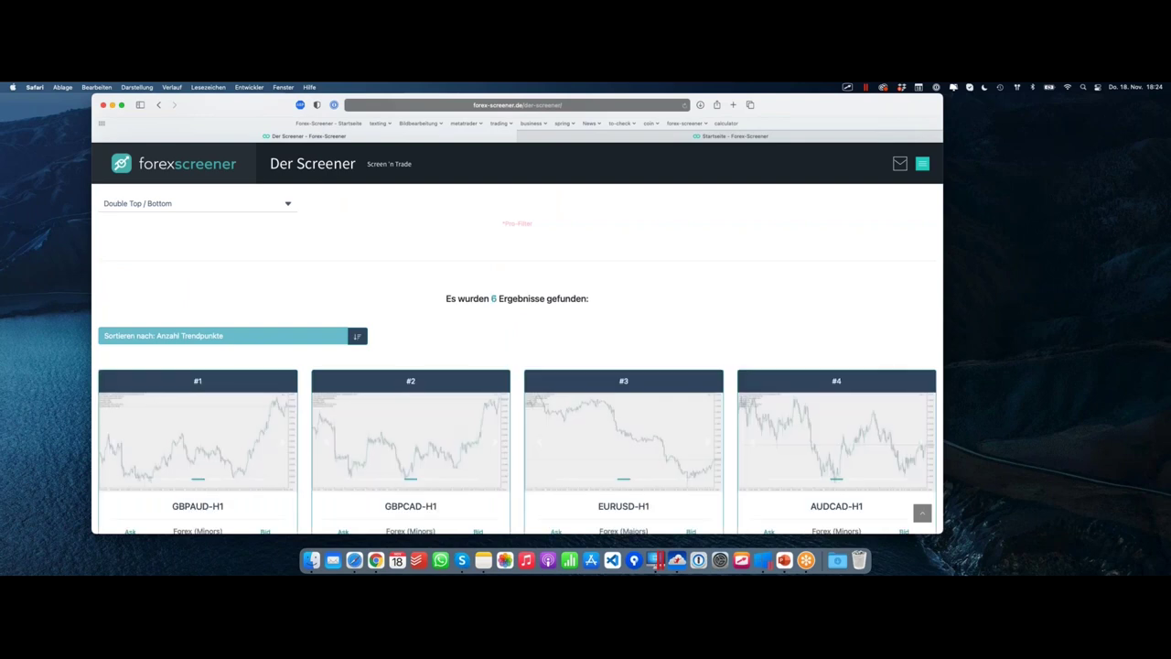
Open the GBPAUD-H1 result in MetaTrader and trace the most recent swings of its ZigZag trend
{"action": "scroll", "coordinate": [398, 329], "scroll_direction": "down", "scroll_amount": 5}
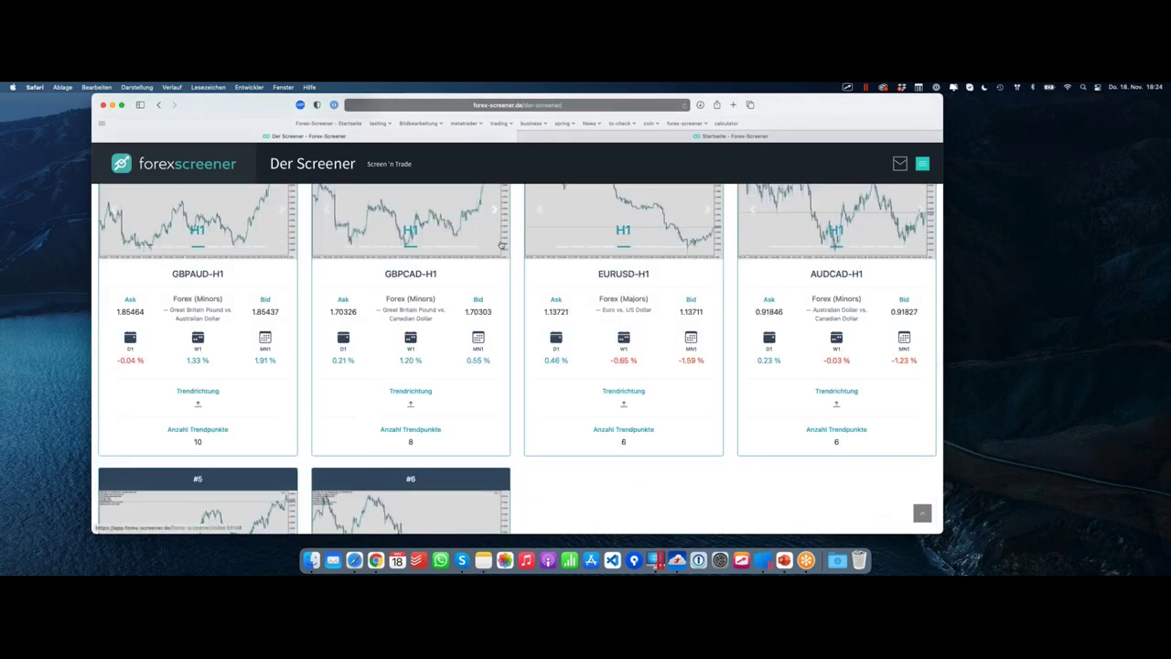
{"action": "scroll", "coordinate": [494, 252], "scroll_direction": "up", "scroll_amount": 2}
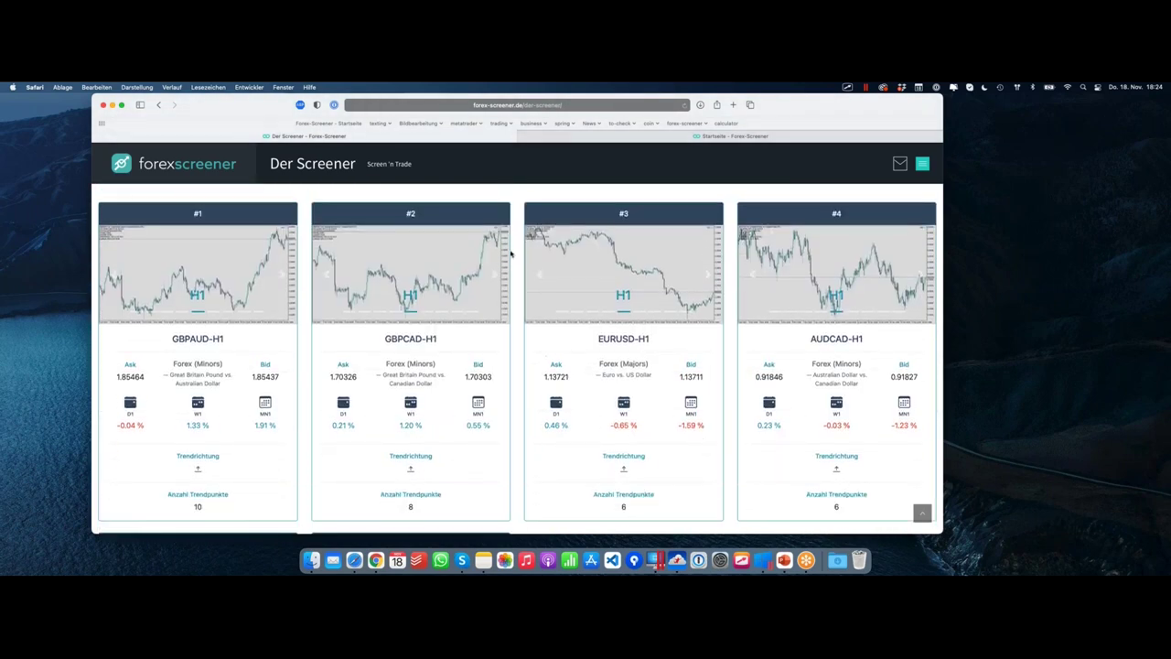
{"action": "left_click", "coordinate": [253, 378]}
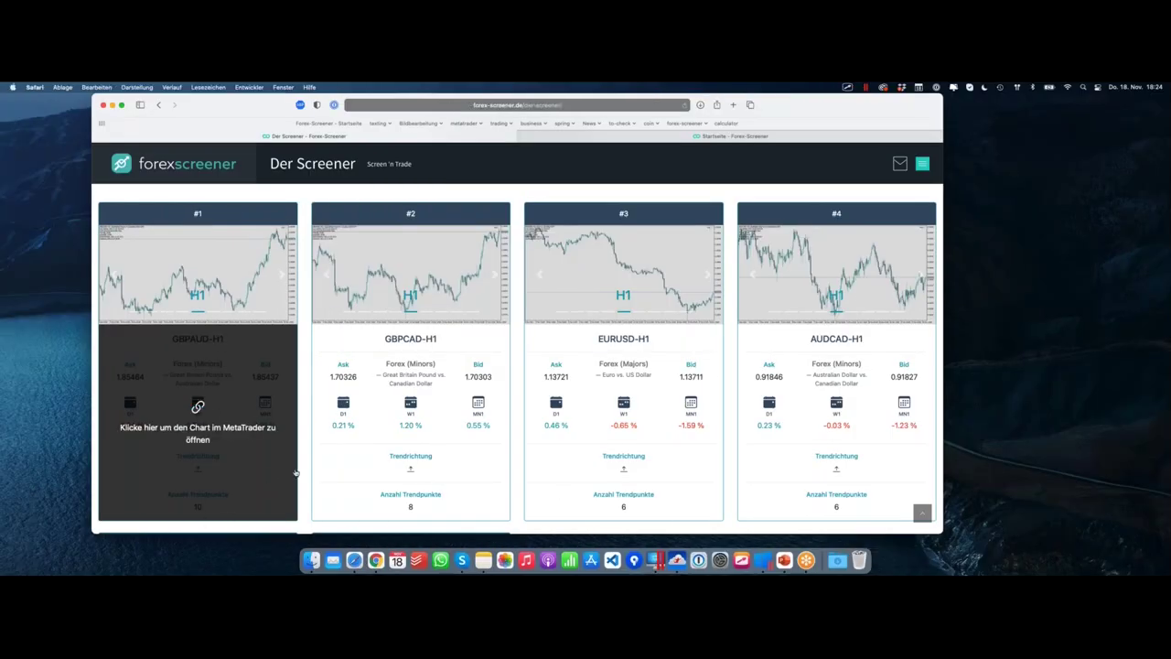
{"action": "mouse_move", "coordinate": [222, 499]}
{"action": "left_mouse_down"}
{"action": "mouse_move", "coordinate": [209, 496]}
{"action": "mouse_move", "coordinate": [214, 512]}
{"action": "mouse_move", "coordinate": [218, 502]}
{"action": "left_mouse_up"}
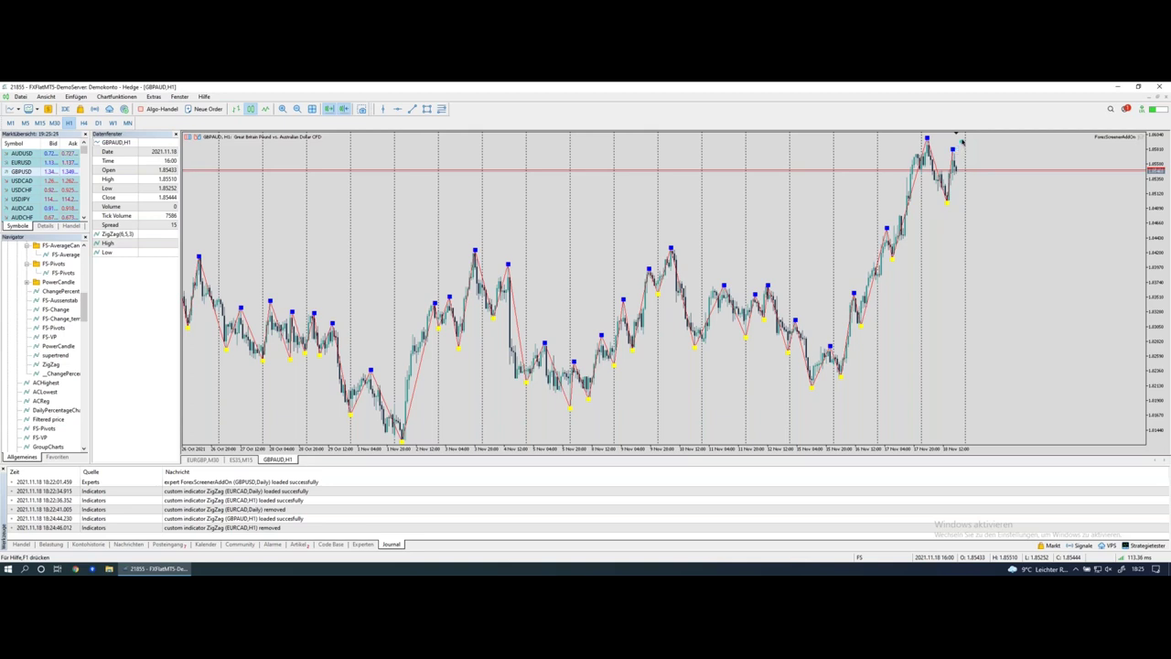
{"action": "left_click_drag", "start_coordinate": [948, 198], "coordinate": [968, 129]}
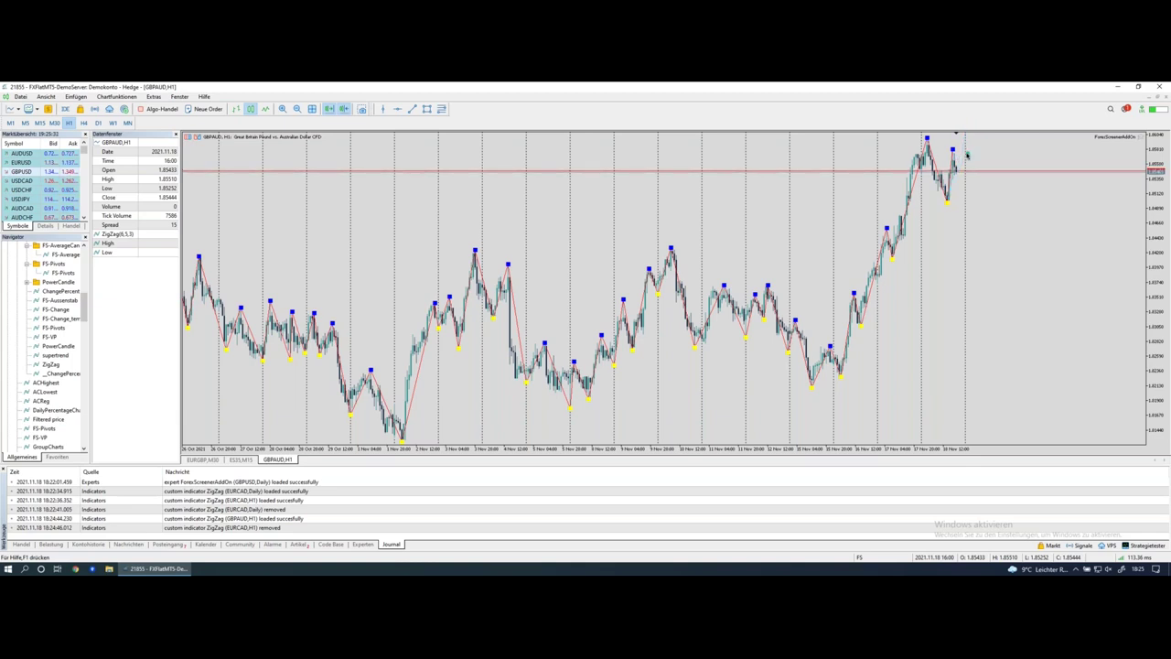
{"action": "mouse_move", "coordinate": [957, 172]}
{"action": "left_mouse_down"}
{"action": "mouse_move", "coordinate": [953, 208]}
{"action": "mouse_move", "coordinate": [964, 206]}
{"action": "left_mouse_up"}
Return to the Forex-Screener results and check their sorting by Anzahl Trendpunkte
{"action": "key", "text": "ctrl+Left"}
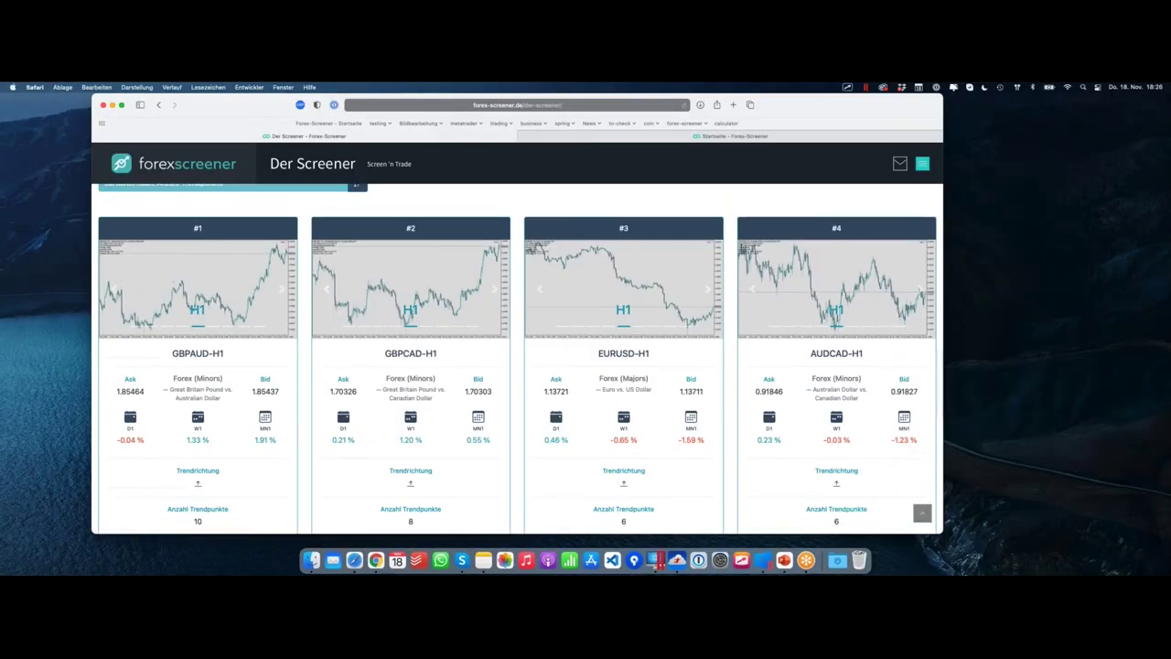
{"action": "scroll", "coordinate": [389, 245], "scroll_direction": "down", "scroll_amount": 3}
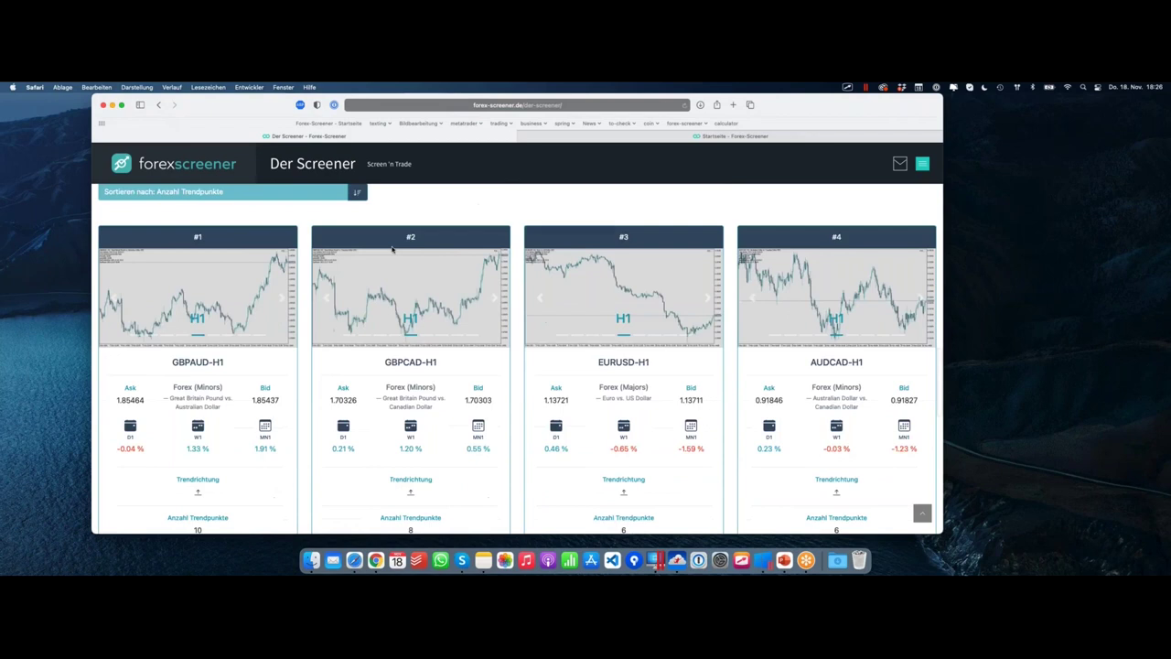
{"action": "scroll", "coordinate": [387, 246], "scroll_direction": "up", "scroll_amount": 3}
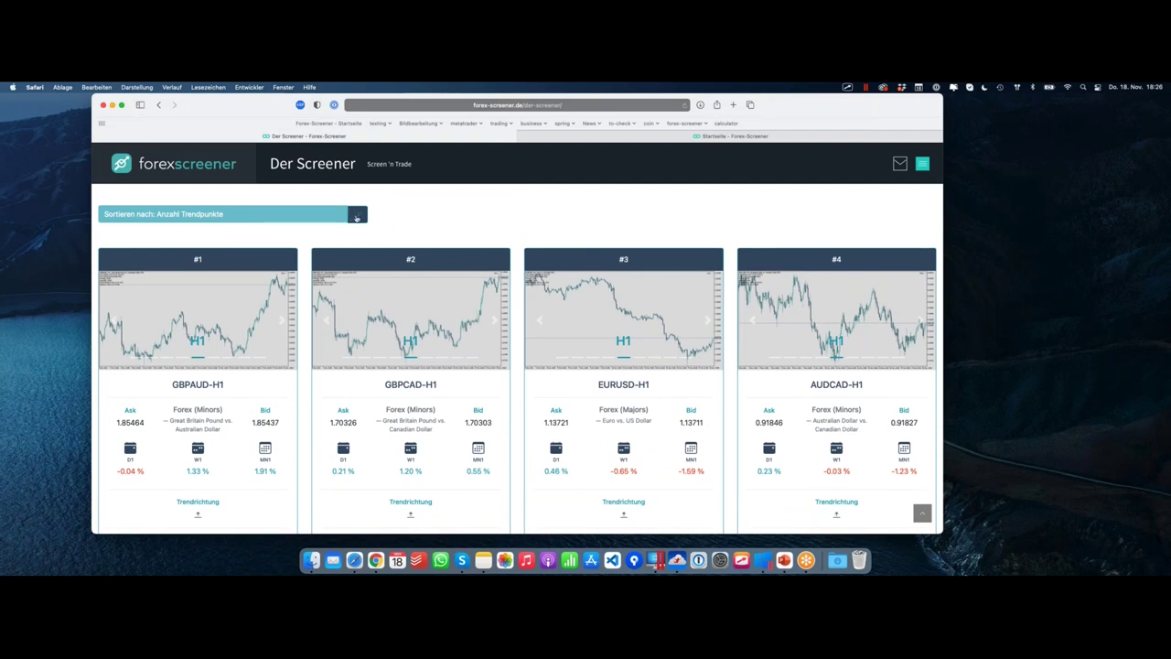
{"action": "left_click", "coordinate": [363, 220]}
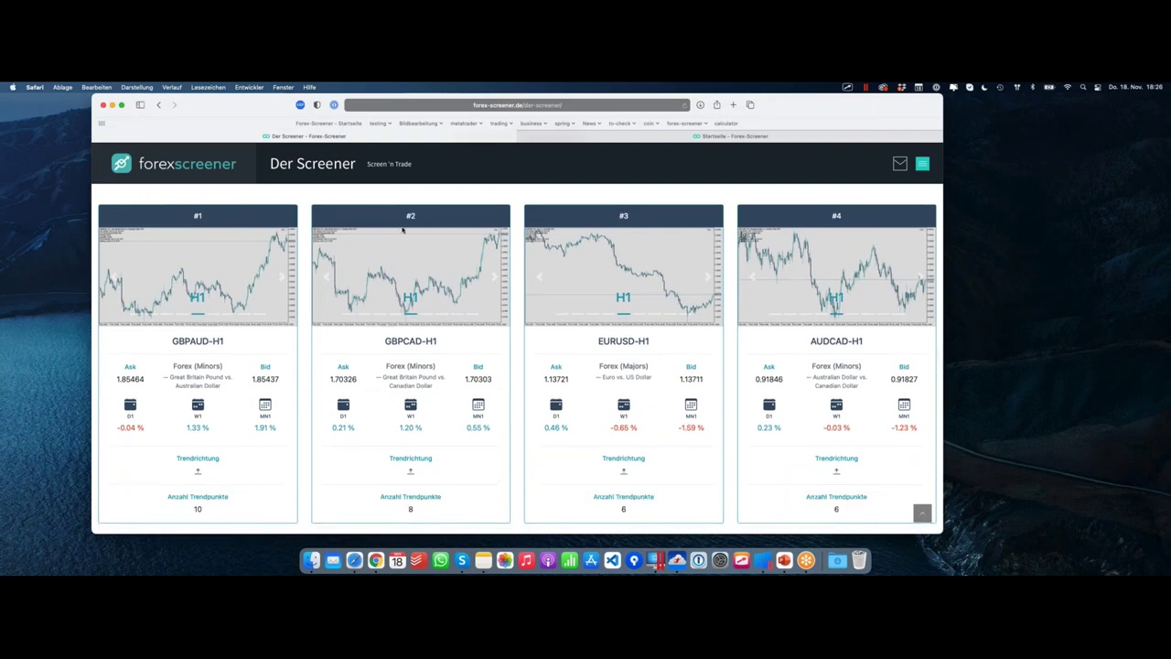
Compare the Anzahl Trendpunkte values on the sorted result cards, from GBPAUD-H1 down to NZDUSD-H1
{"action": "scroll", "coordinate": [456, 240], "scroll_direction": "down", "scroll_amount": 2}
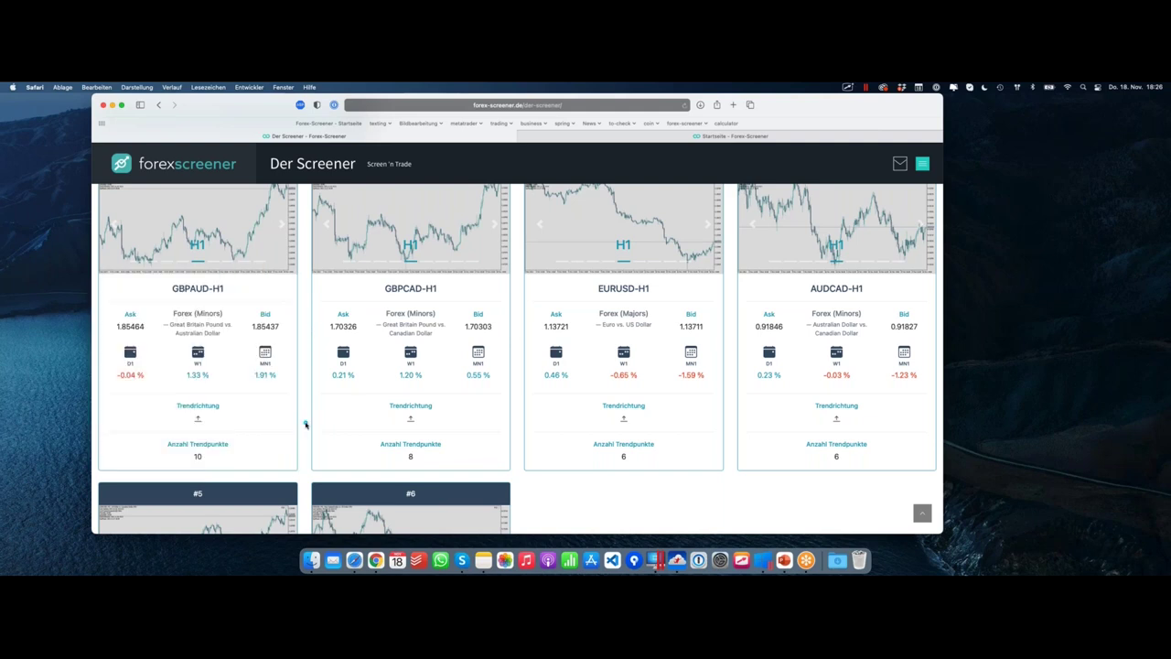
{"action": "left_click_drag", "start_coordinate": [168, 461], "coordinate": [207, 462]}
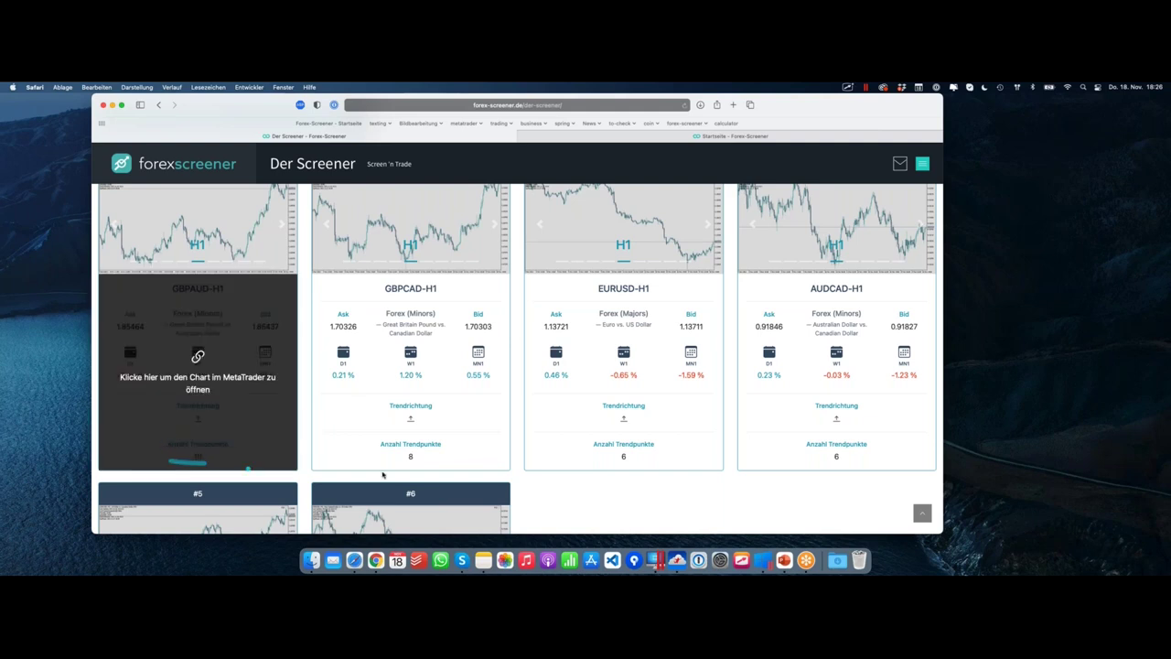
{"action": "left_click_drag", "start_coordinate": [620, 471], "coordinate": [723, 472]}
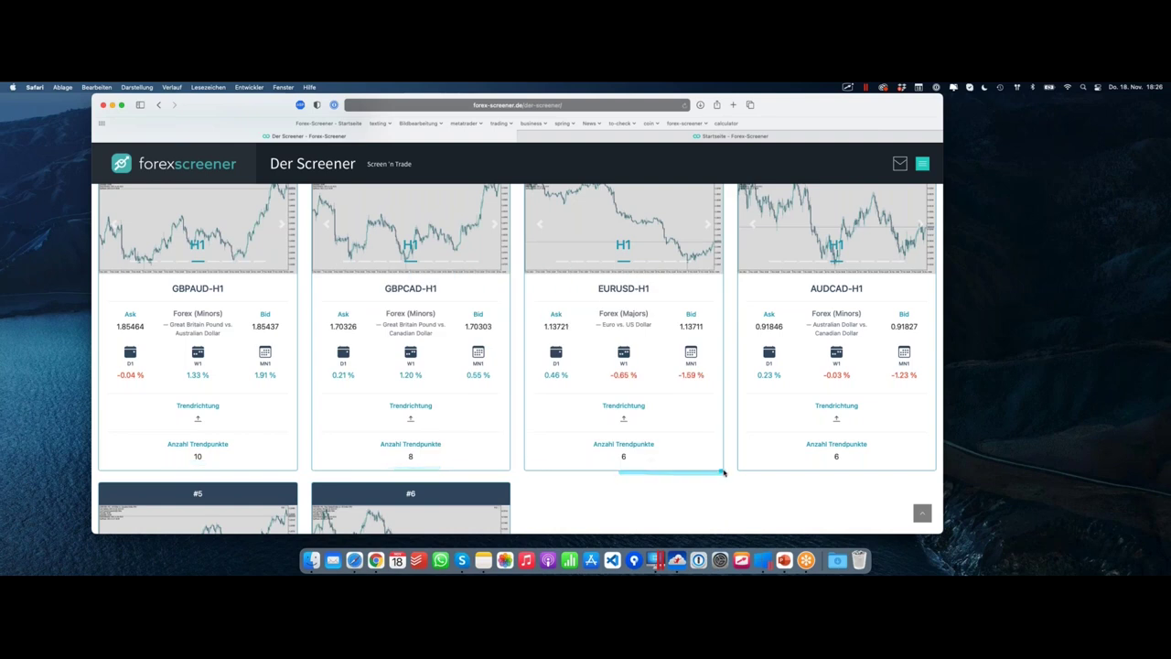
{"action": "left_click_drag", "start_coordinate": [827, 465], "coordinate": [854, 465]}
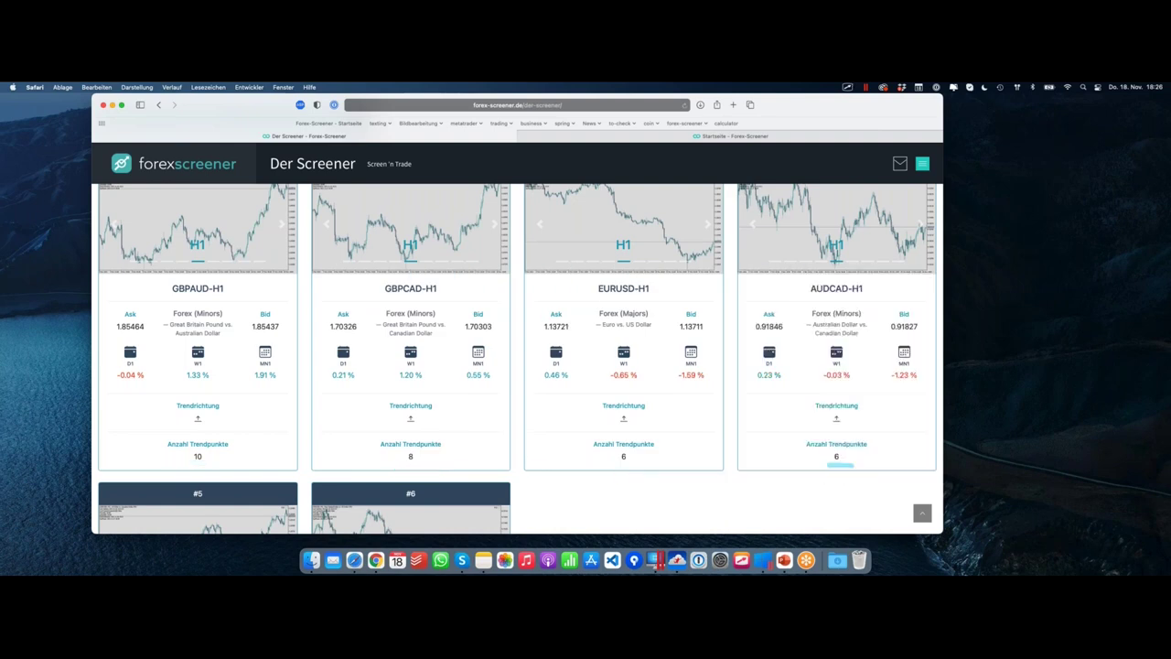
{"action": "scroll", "coordinate": [680, 392], "scroll_direction": "down", "scroll_amount": 8}
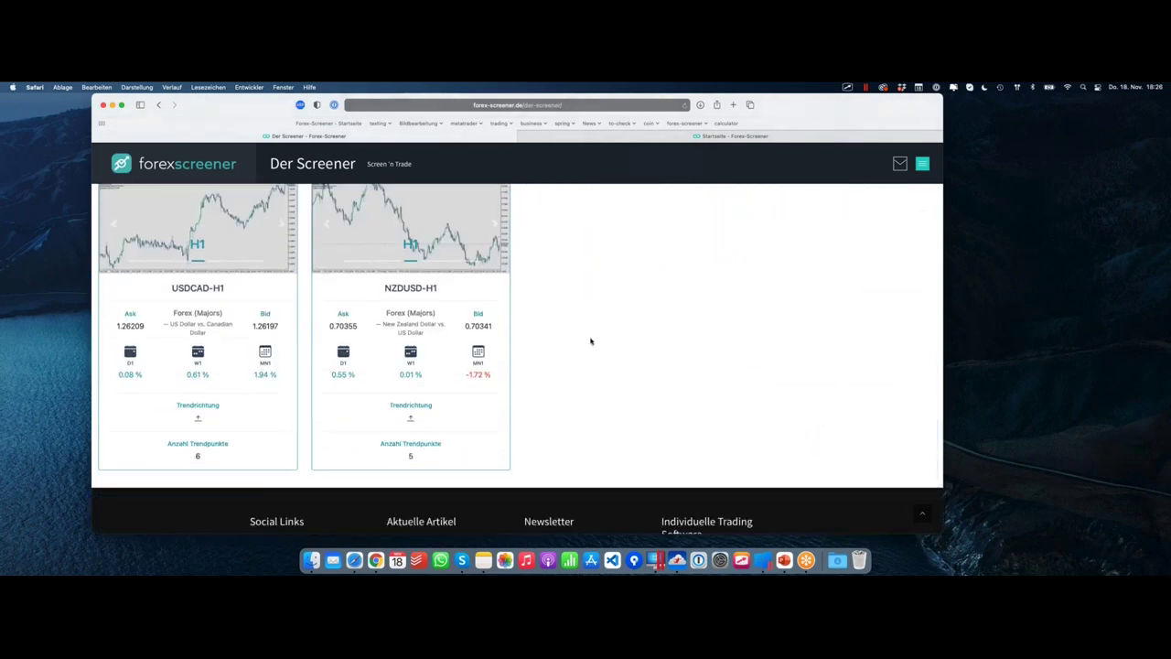
{"action": "scroll", "coordinate": [577, 332], "scroll_direction": "up", "scroll_amount": 1}
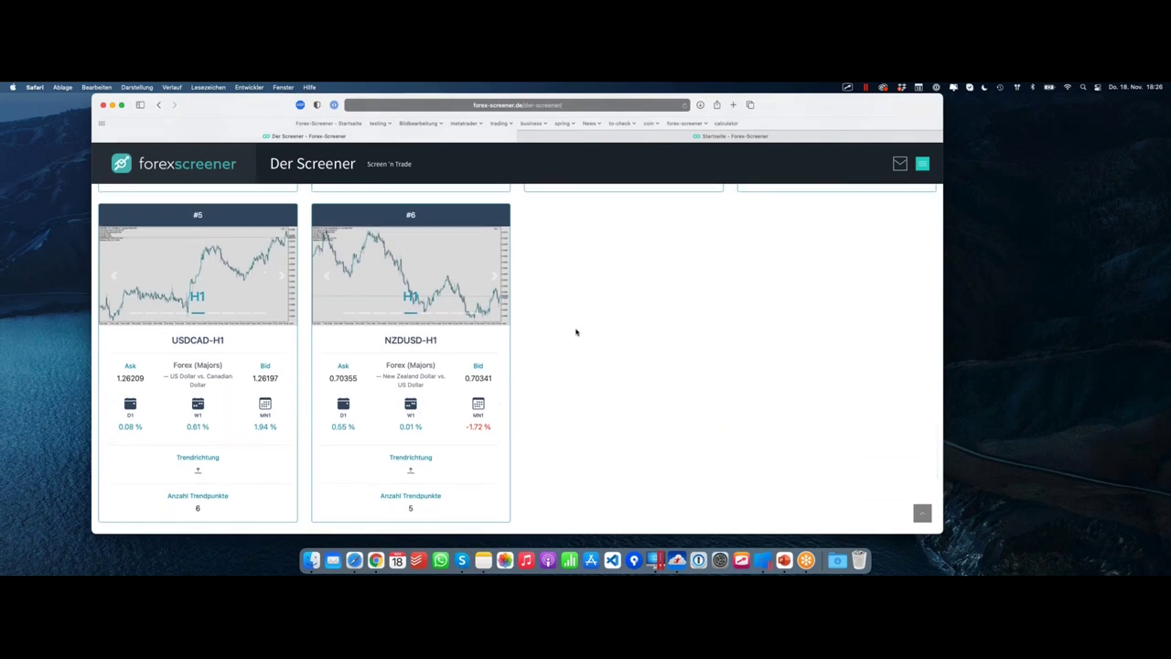
Reverse the result sorting so the pairs with the lowest Anzahl Trendpunkte come first
{"action": "mouse_move", "coordinate": [404, 408]}
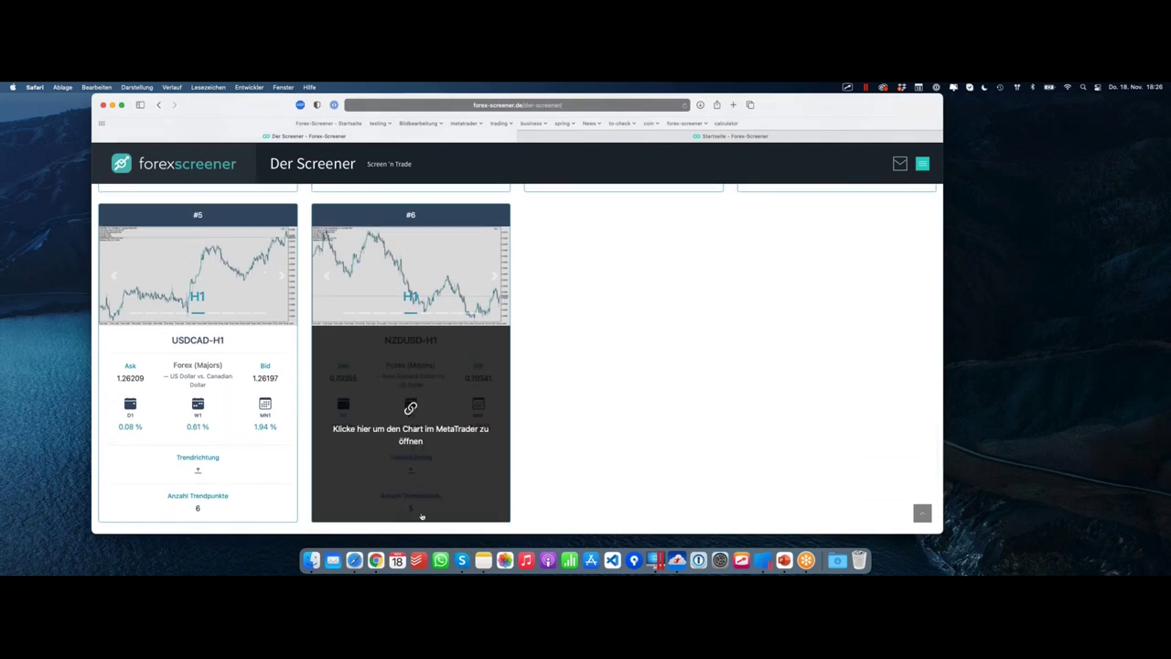
{"action": "scroll", "coordinate": [452, 496], "scroll_direction": "up", "scroll_amount": 4}
{"action": "scroll", "coordinate": [362, 308], "scroll_direction": "up", "scroll_amount": 5}
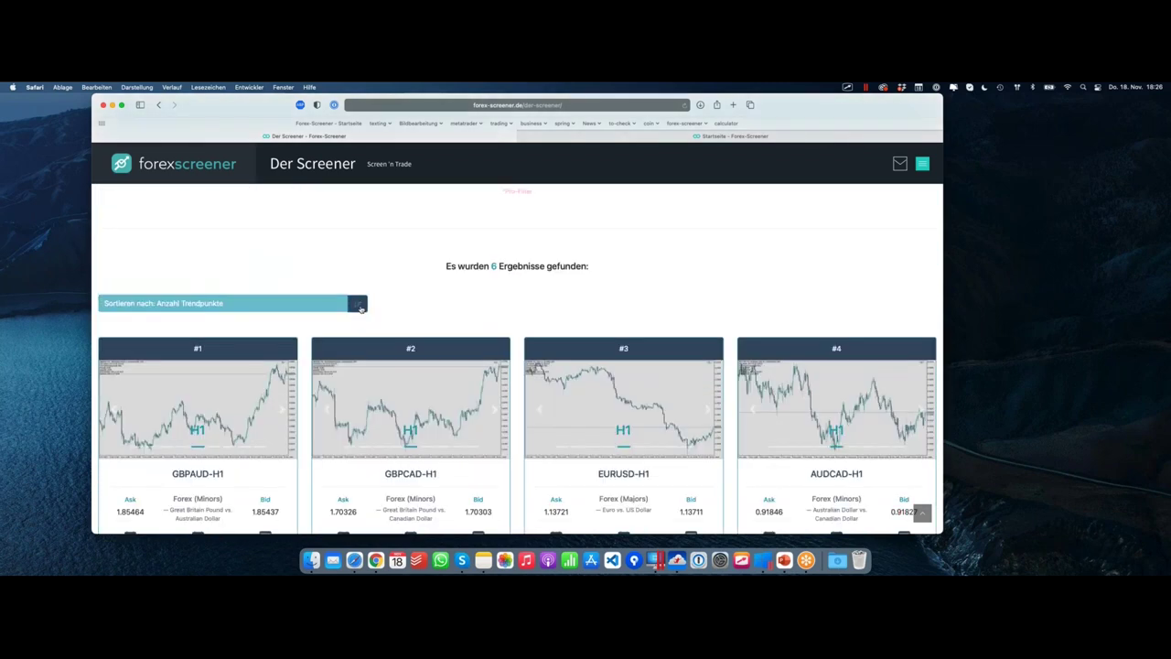
{"action": "left_click", "coordinate": [358, 306]}
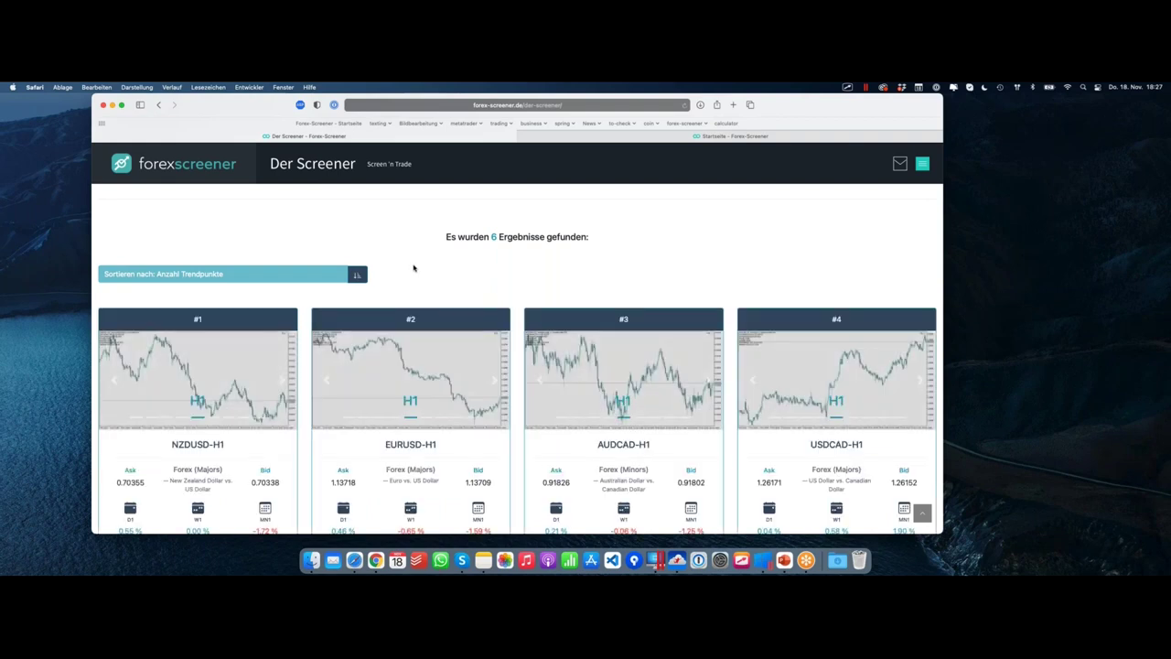
Open the NZDUSD-H1 result in MetaTrader and trace the latest ZigZag swings of its uptrend
{"action": "scroll", "coordinate": [412, 265], "scroll_direction": "down", "scroll_amount": 3}
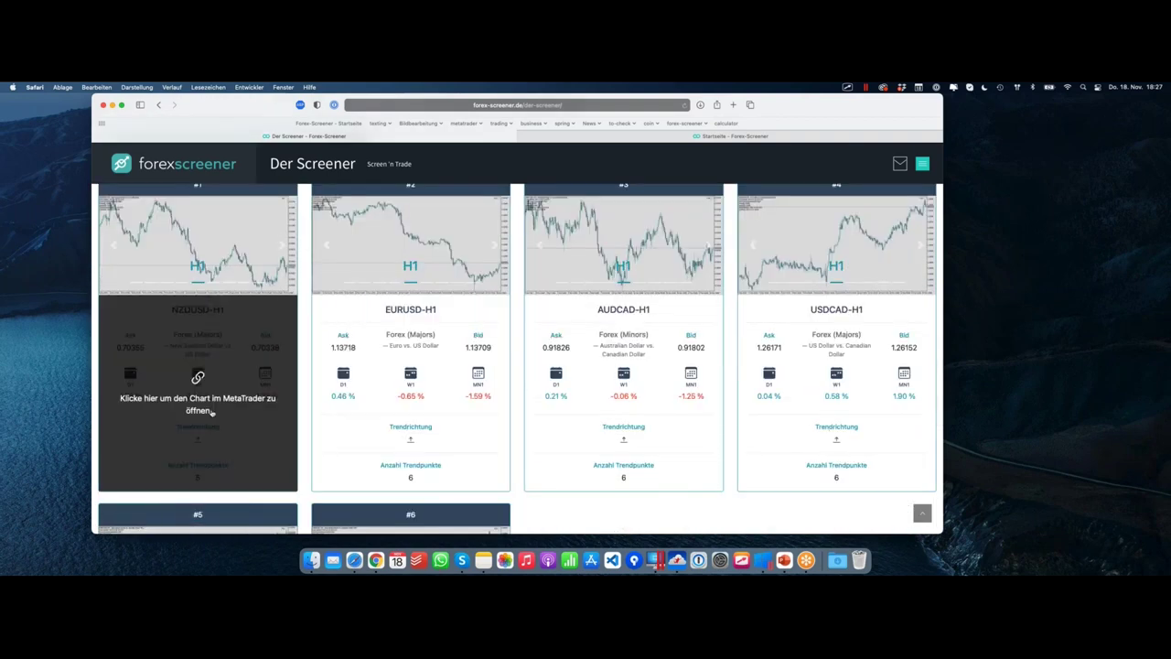
{"action": "left_click", "coordinate": [211, 414]}
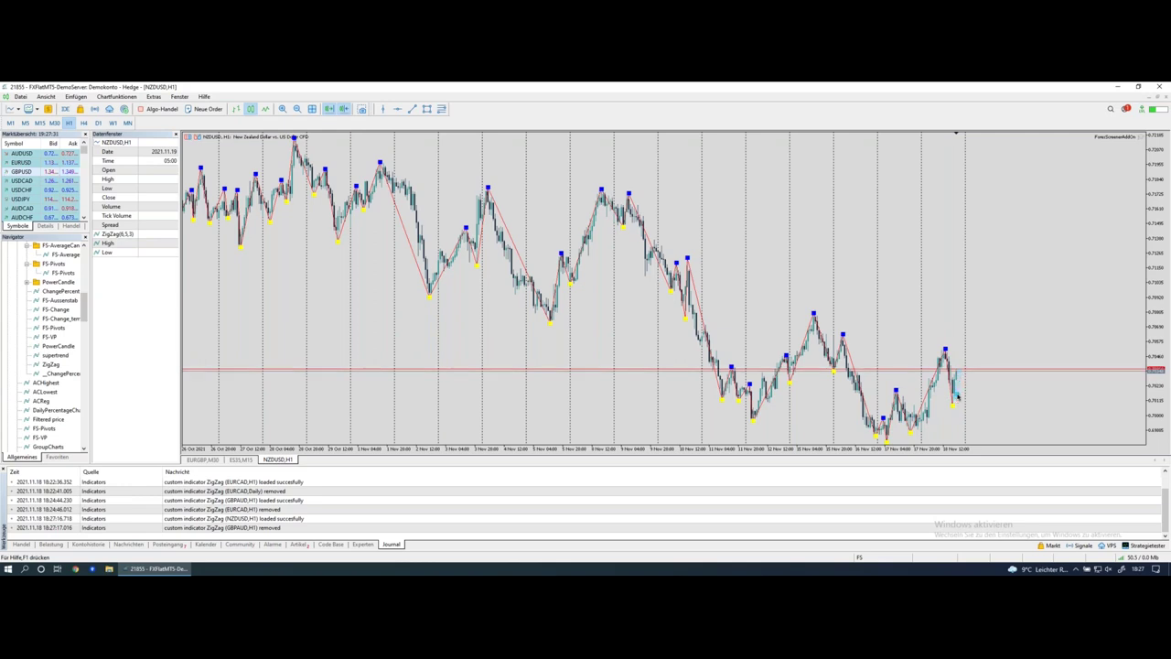
{"action": "left_click_drag", "start_coordinate": [960, 379], "coordinate": [967, 335]}
{"action": "mouse_move", "coordinate": [956, 370]}
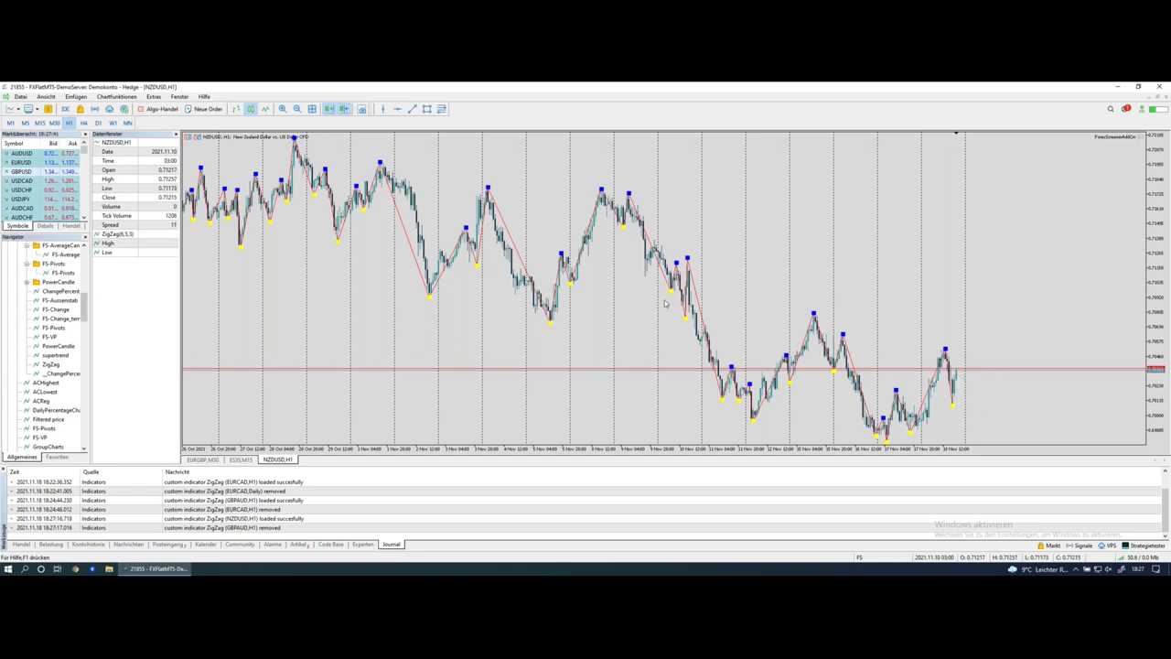
Back in the Forex-Screener, replace the Anzahl Trendpunkte filter with a Letzter Trendpunkt filter set to Tief
{"action": "key", "text": "ctrl+Left"}
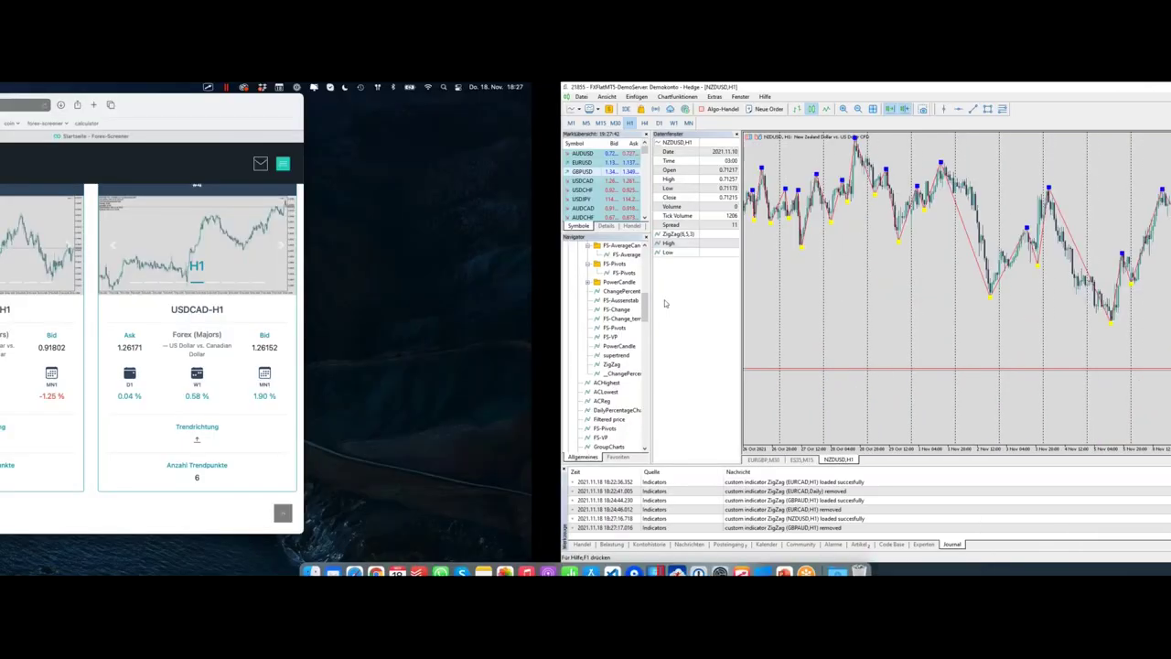
{"action": "scroll", "coordinate": [308, 248], "scroll_direction": "up", "scroll_amount": 10}
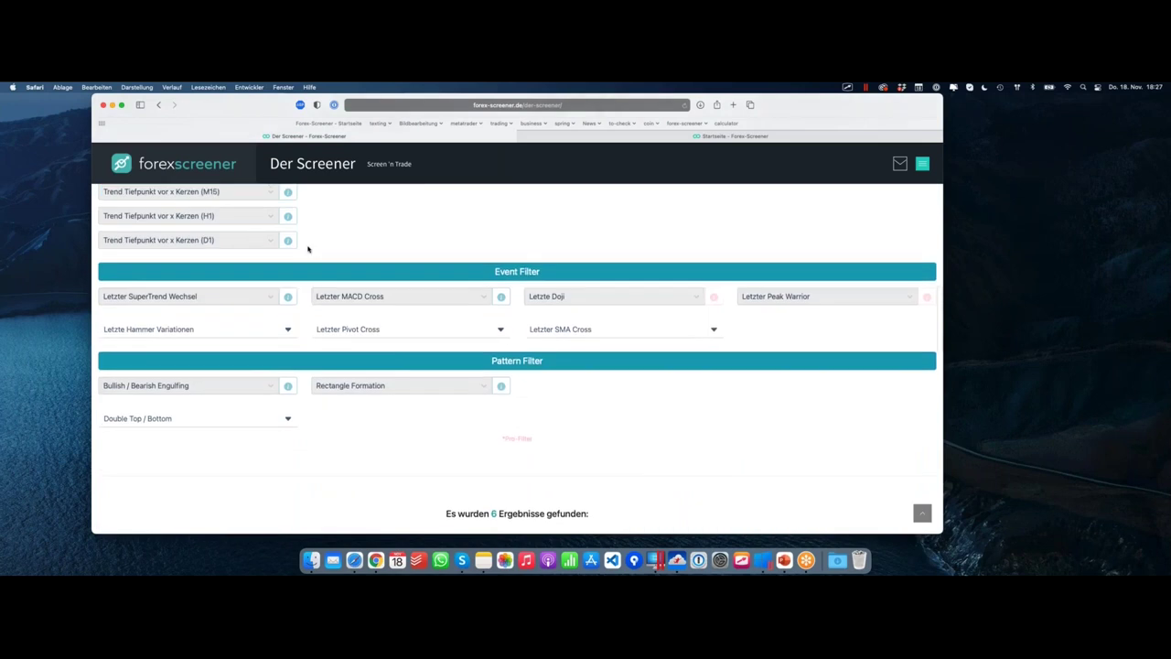
{"action": "scroll", "coordinate": [308, 248], "scroll_direction": "up", "scroll_amount": 3}
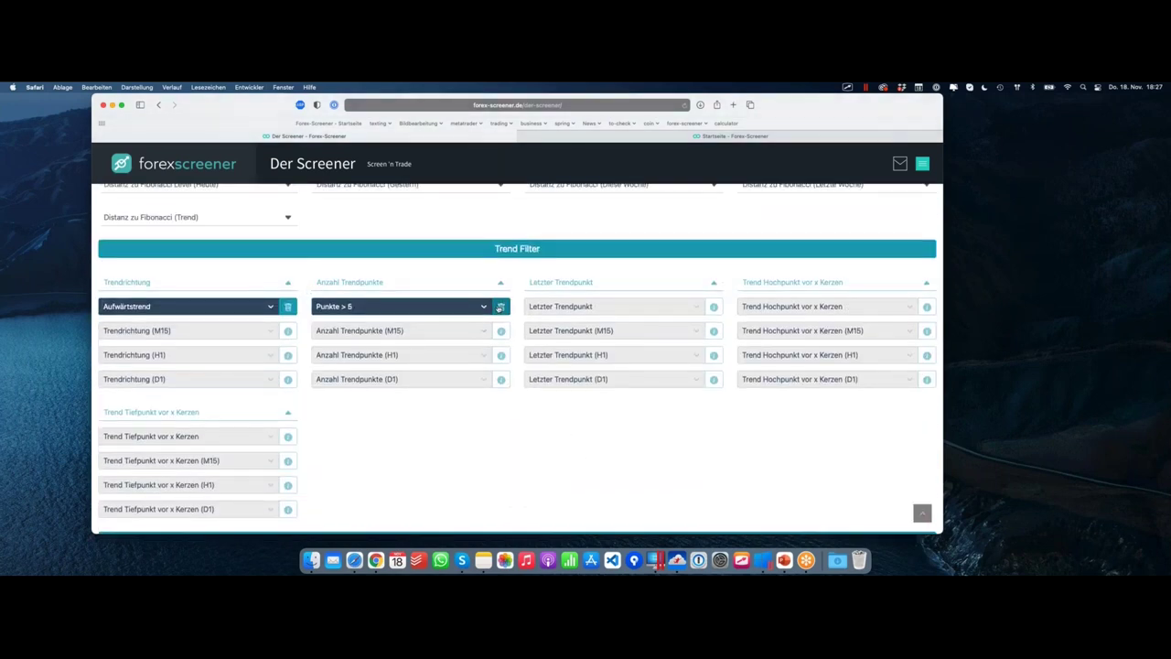
{"action": "left_click", "coordinate": [500, 308]}
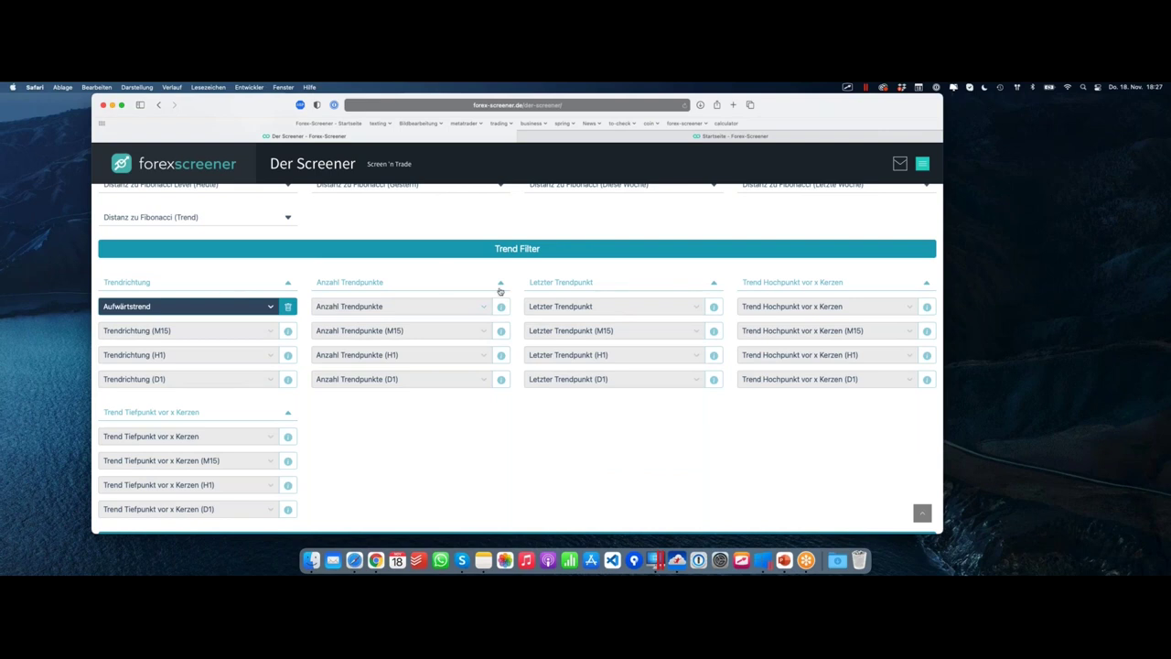
{"action": "left_click", "coordinate": [622, 311]}
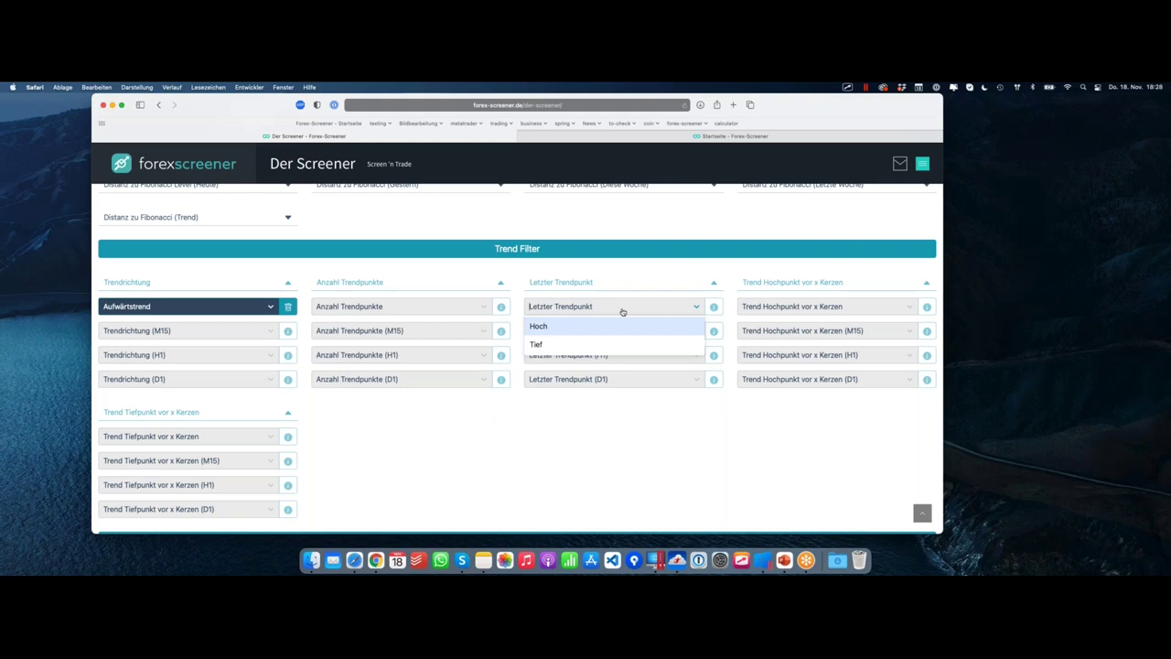
{"action": "left_click", "coordinate": [570, 344]}
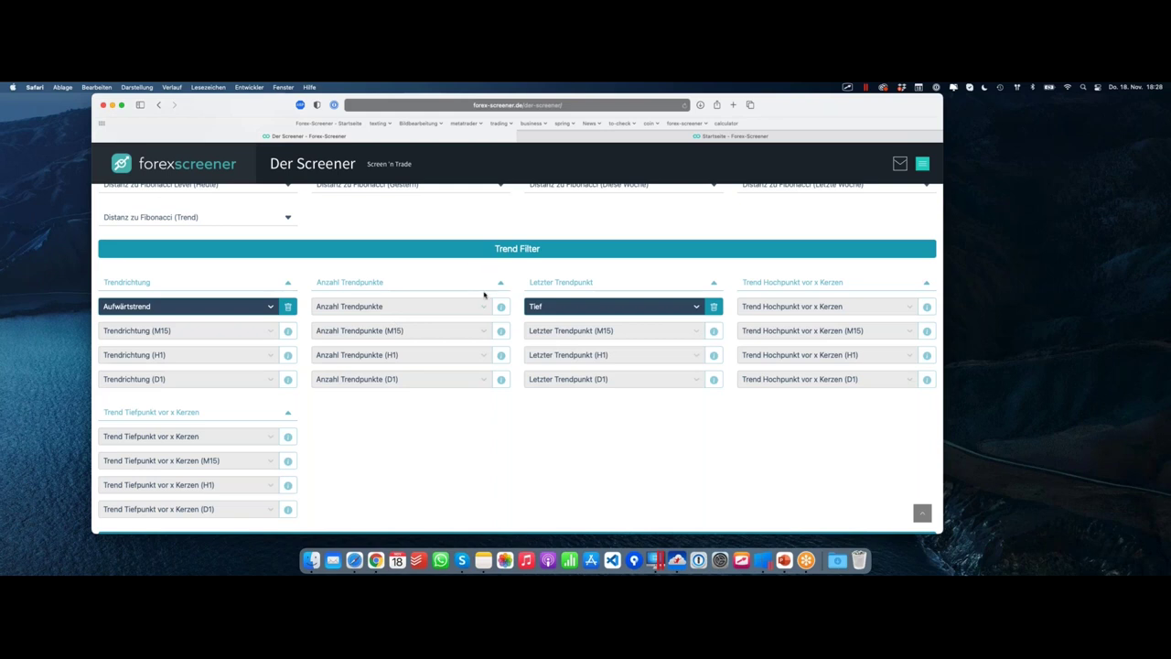
Open the NZDUSD-H1 match in MetaTrader and check that its last ZigZag point is a low
{"action": "scroll", "coordinate": [486, 295], "scroll_direction": "down", "scroll_amount": 1}
{"action": "scroll", "coordinate": [512, 291], "scroll_direction": "up", "scroll_amount": 1}
{"action": "left_click", "coordinate": [587, 283]}
{"action": "left_click", "coordinate": [538, 412]}
{"action": "scroll", "coordinate": [519, 364], "scroll_direction": "up", "scroll_amount": 1}
{"action": "scroll", "coordinate": [519, 364], "scroll_direction": "down", "scroll_amount": 10}
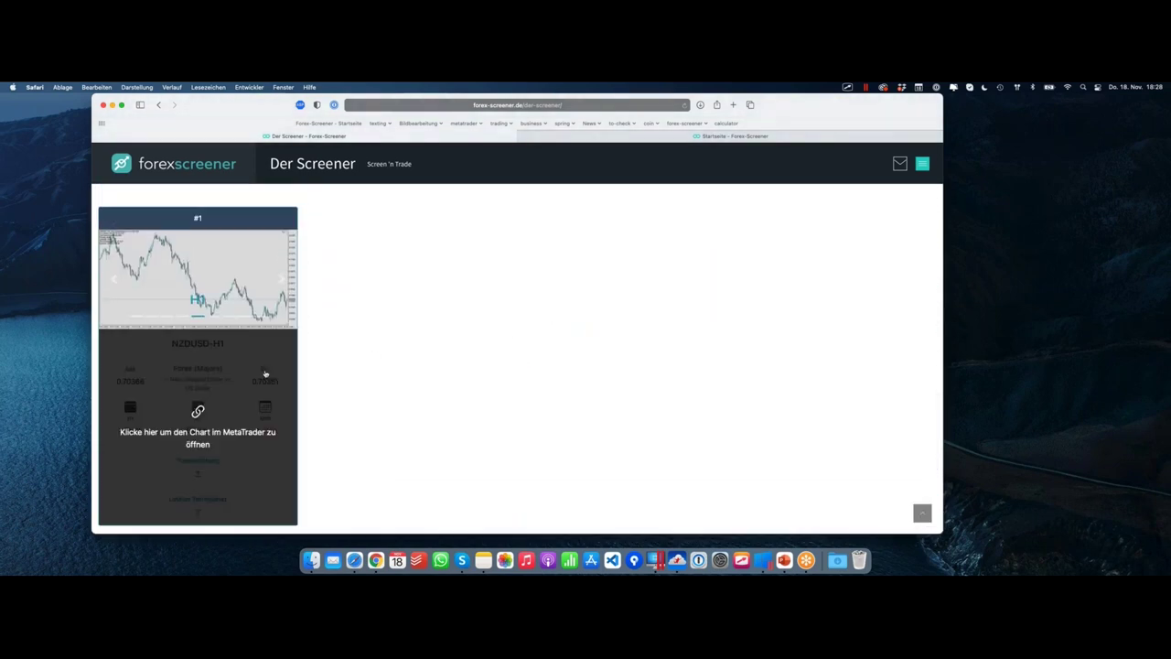
{"action": "left_click", "coordinate": [265, 374]}
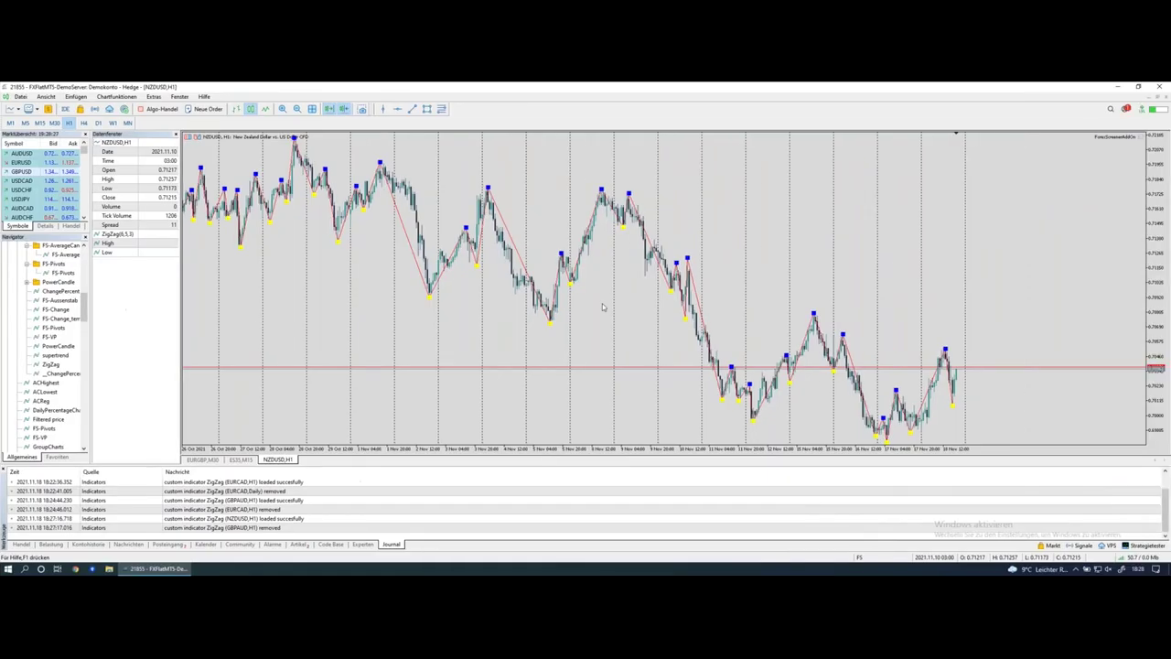
{"action": "left_click", "coordinate": [952, 401]}
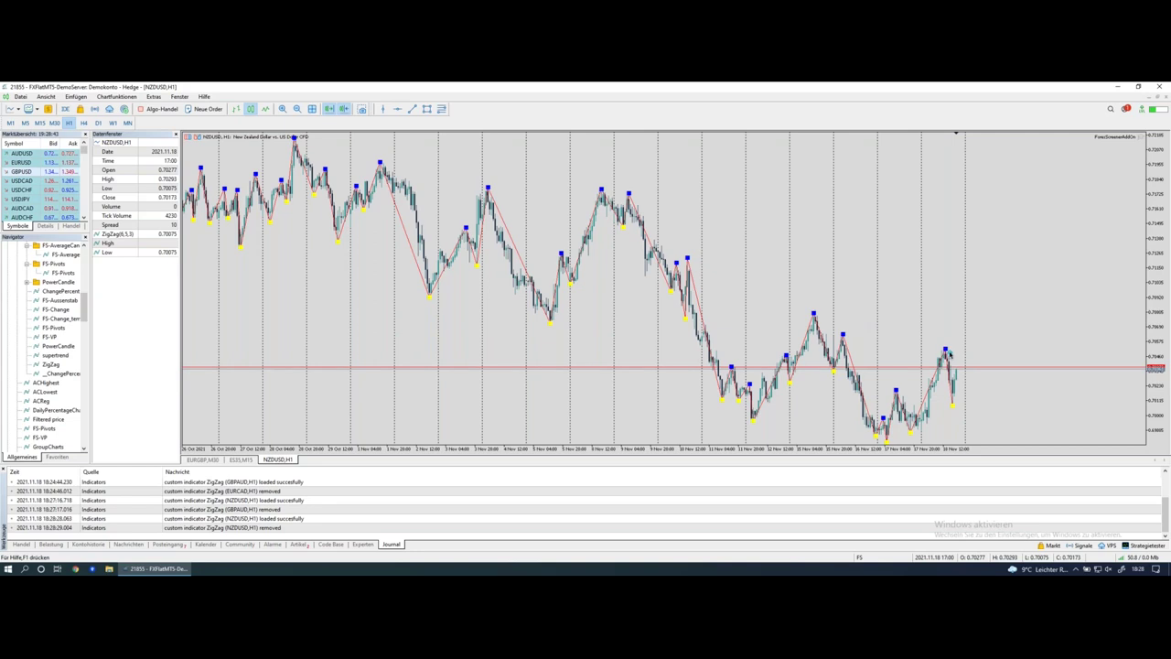
{"action": "left_click", "coordinate": [948, 358]}
{"action": "left_click", "coordinate": [955, 407]}
Return to the Forex-Screener and remove the Letzter Trendpunkt filter
{"action": "key", "text": "ctrl+Right"}
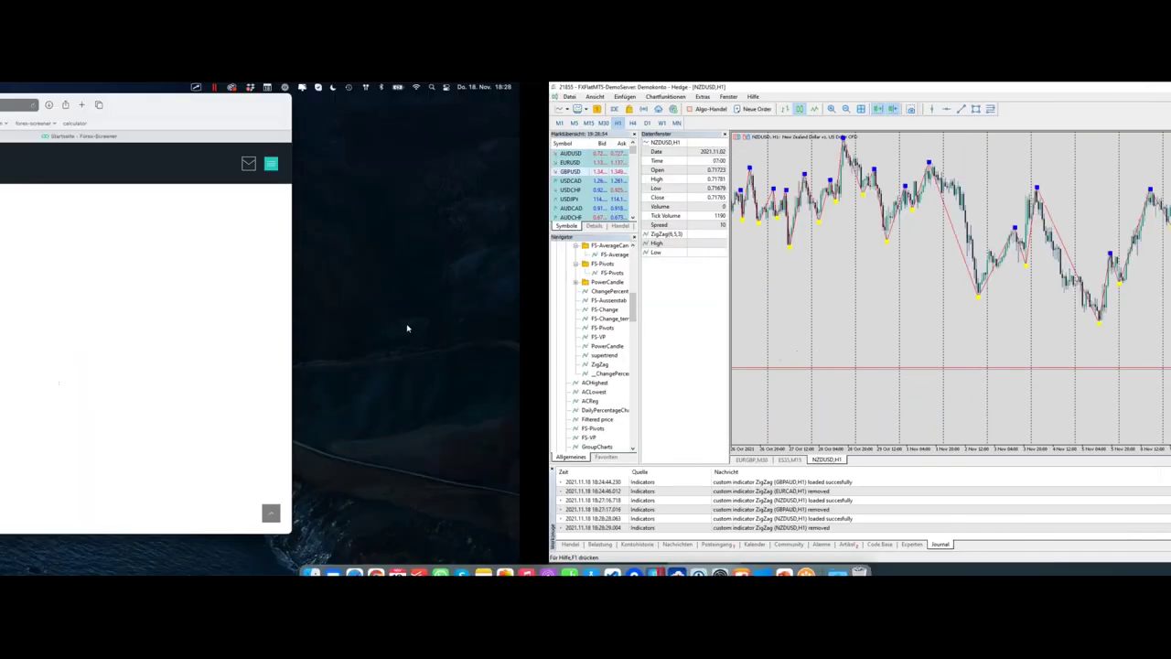
{"action": "scroll", "coordinate": [440, 323], "scroll_direction": "up", "scroll_amount": 4}
{"action": "scroll", "coordinate": [440, 323], "scroll_direction": "up", "scroll_amount": 5}
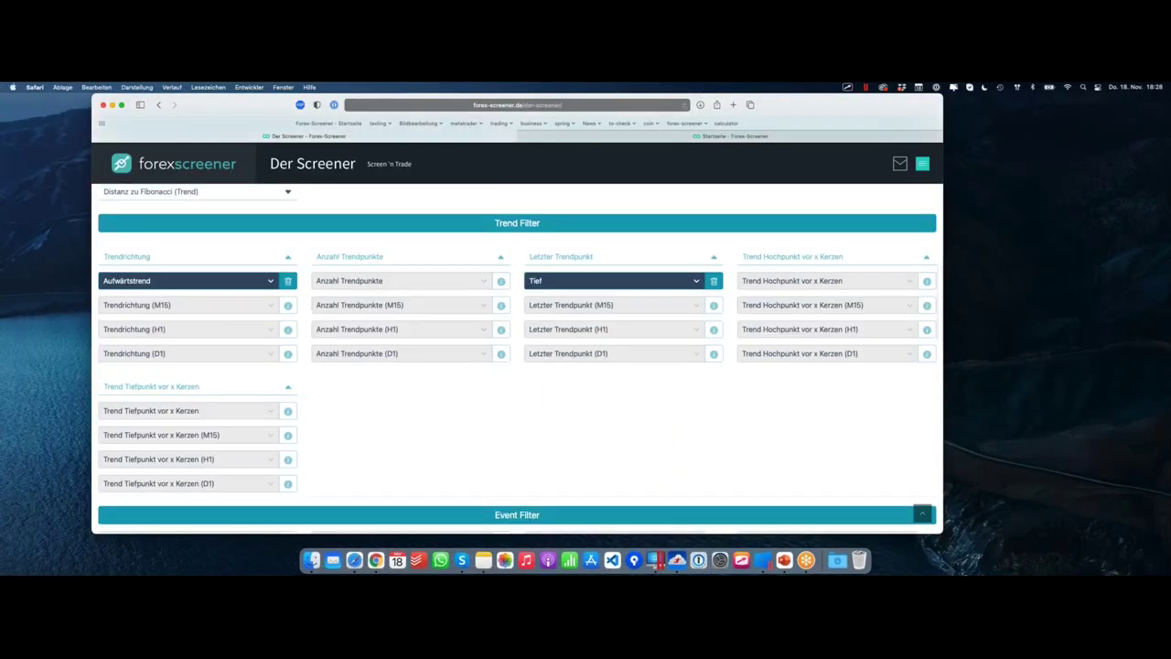
{"action": "left_click", "coordinate": [714, 281]}
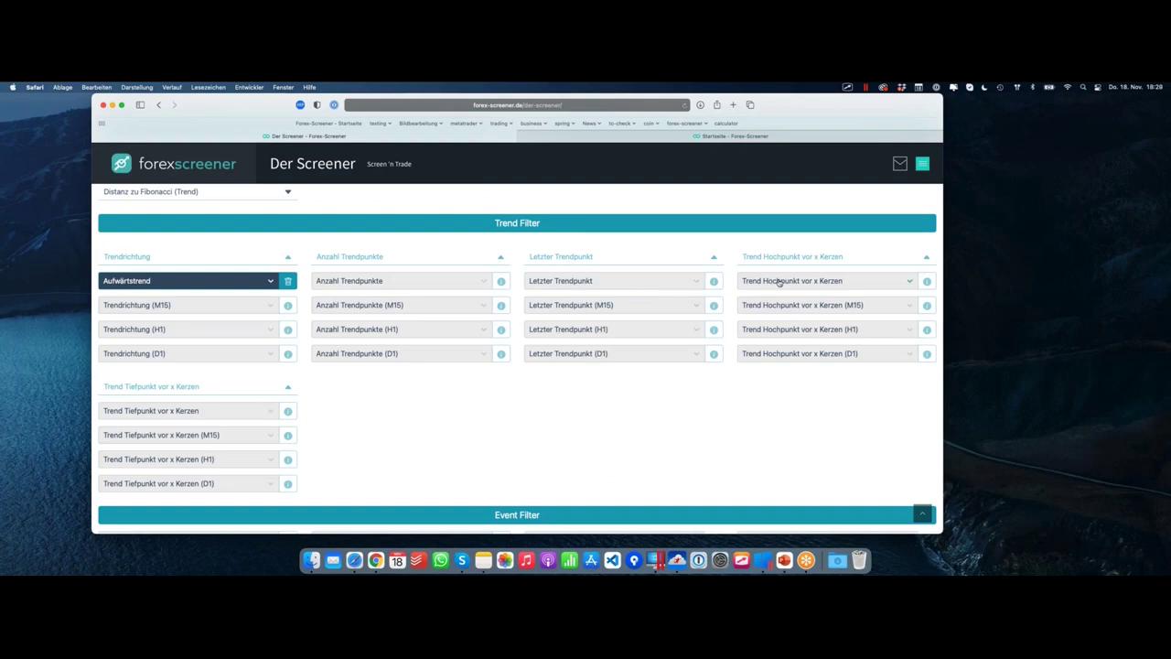
Set the Trend Hochpunkt vor x Kerzen filter to vor 1 Kerze, and change it to aktuelle Kerze
{"action": "left_click", "coordinate": [776, 281]}
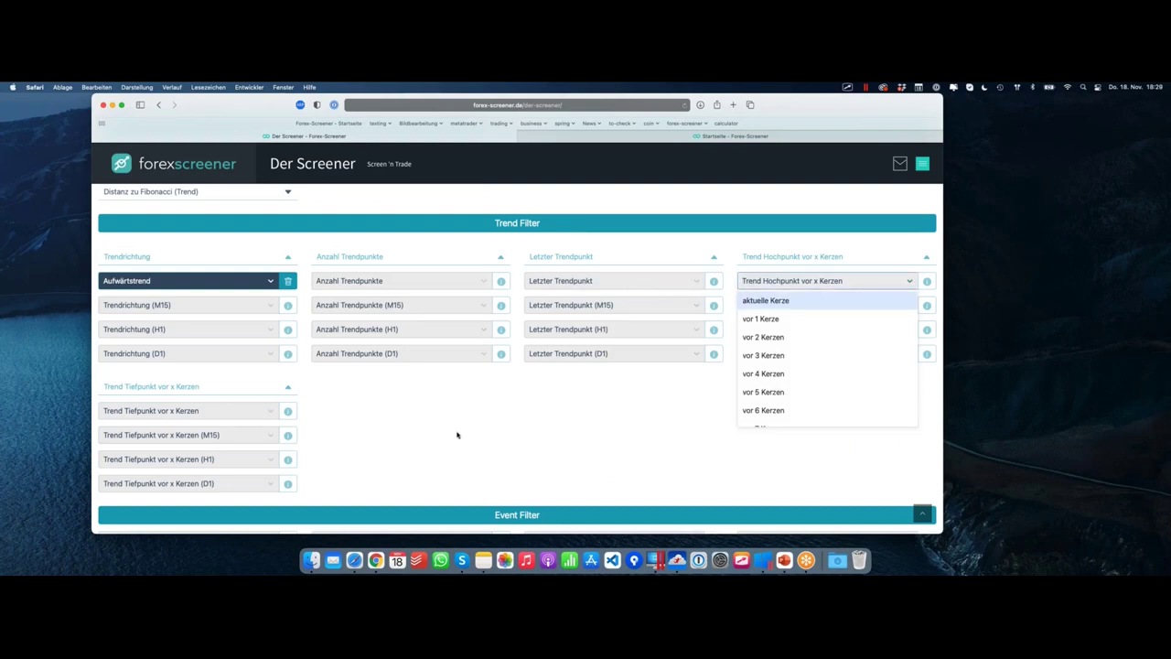
{"action": "left_click", "coordinate": [311, 433]}
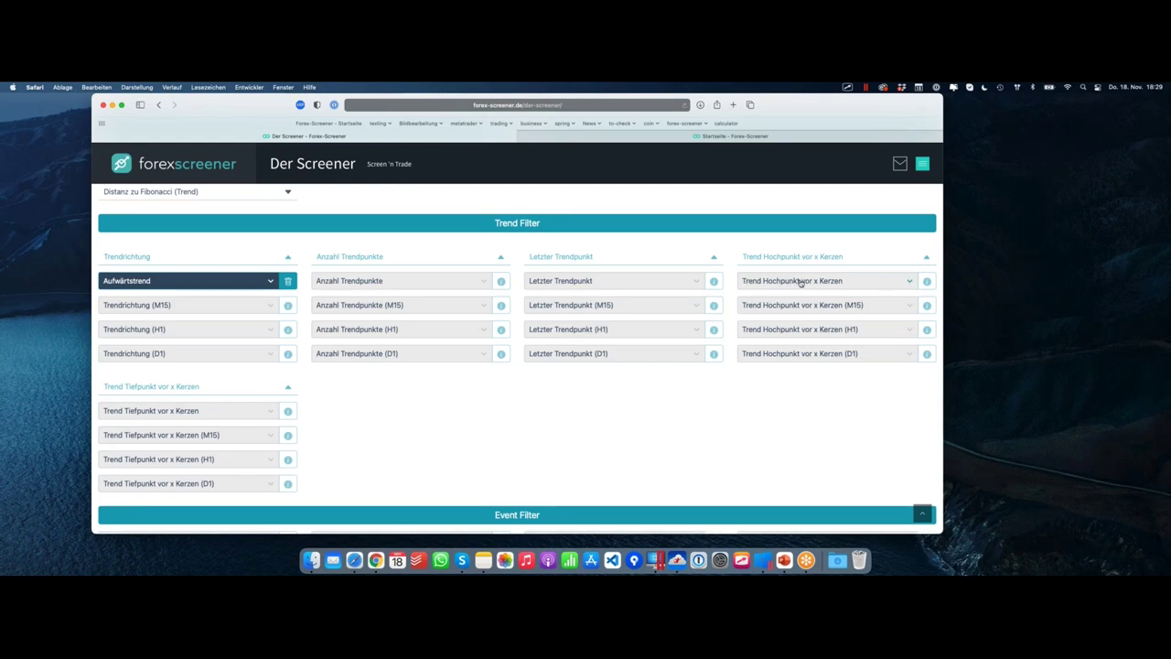
{"action": "left_click", "coordinate": [865, 280]}
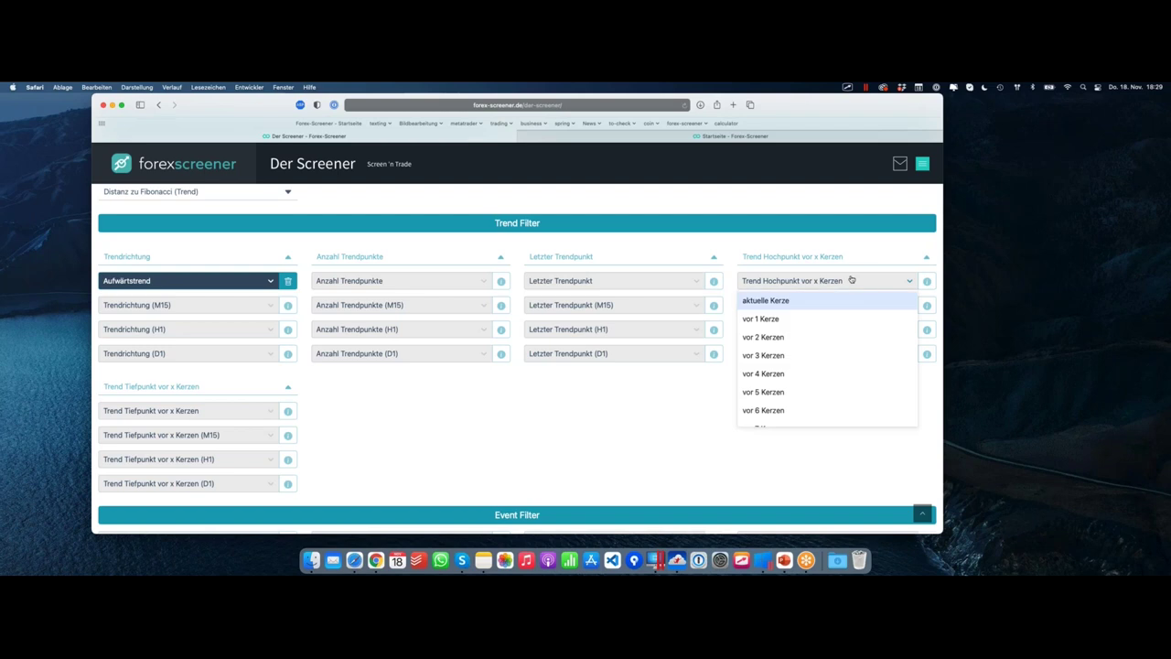
{"action": "left_click", "coordinate": [786, 321]}
{"action": "left_click", "coordinate": [801, 281]}
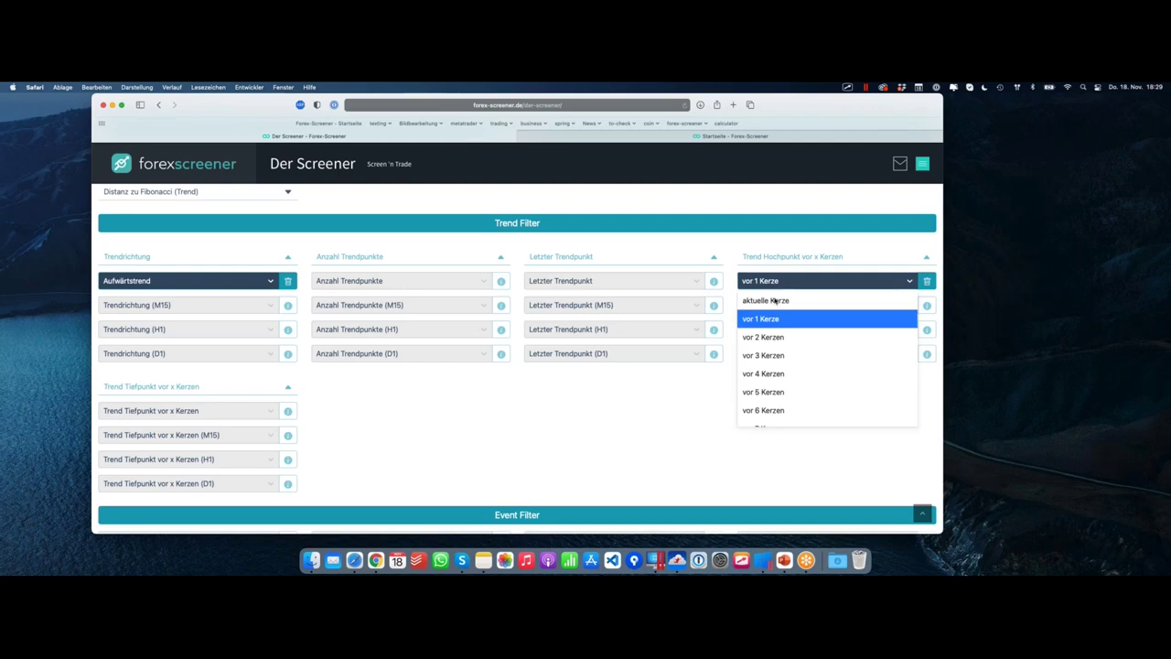
{"action": "left_click", "coordinate": [775, 301]}
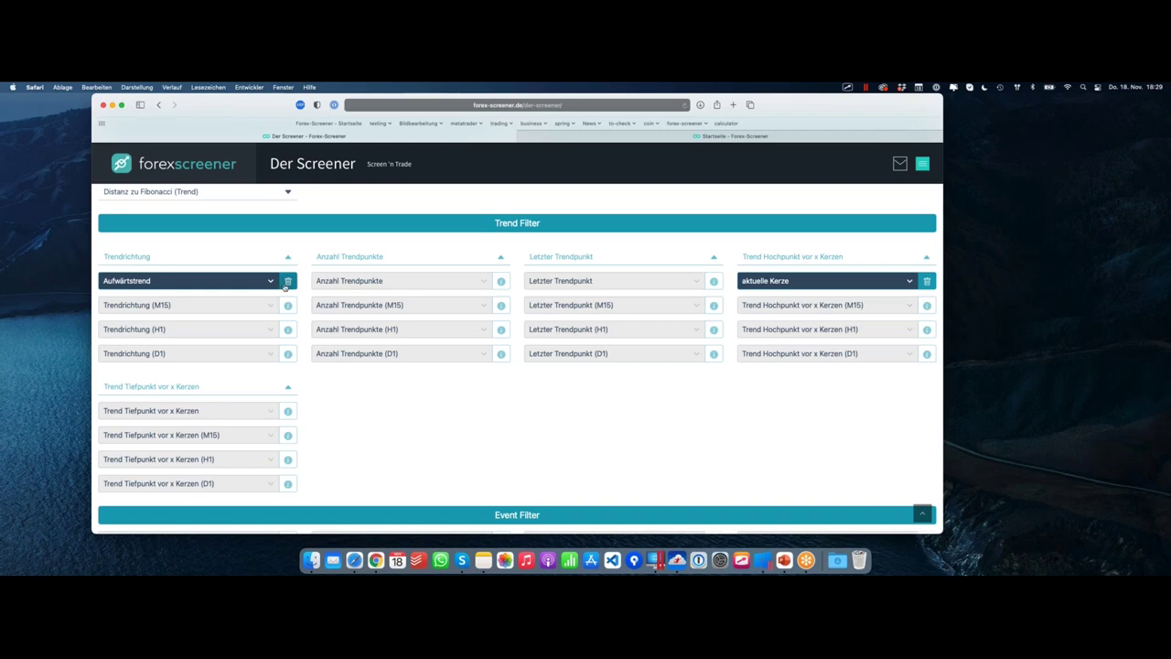
Open the EURUSD-H1 match in MetaTrader to examine its latest ZigZag high, and return to the Forex-Screener filters
{"action": "scroll", "coordinate": [283, 291], "scroll_direction": "up", "scroll_amount": 2}
{"action": "scroll", "coordinate": [516, 357], "scroll_direction": "up", "scroll_amount": 3}
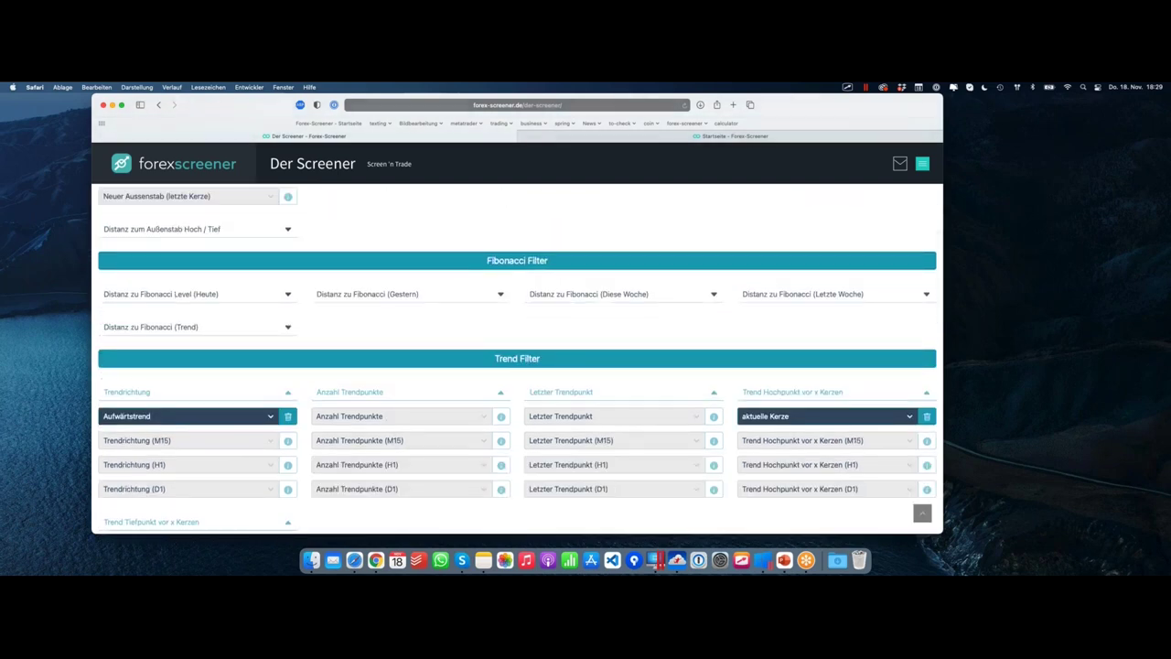
{"action": "scroll", "coordinate": [517, 357], "scroll_direction": "down", "scroll_amount": 8}
{"action": "scroll", "coordinate": [291, 278], "scroll_direction": "down", "scroll_amount": 8}
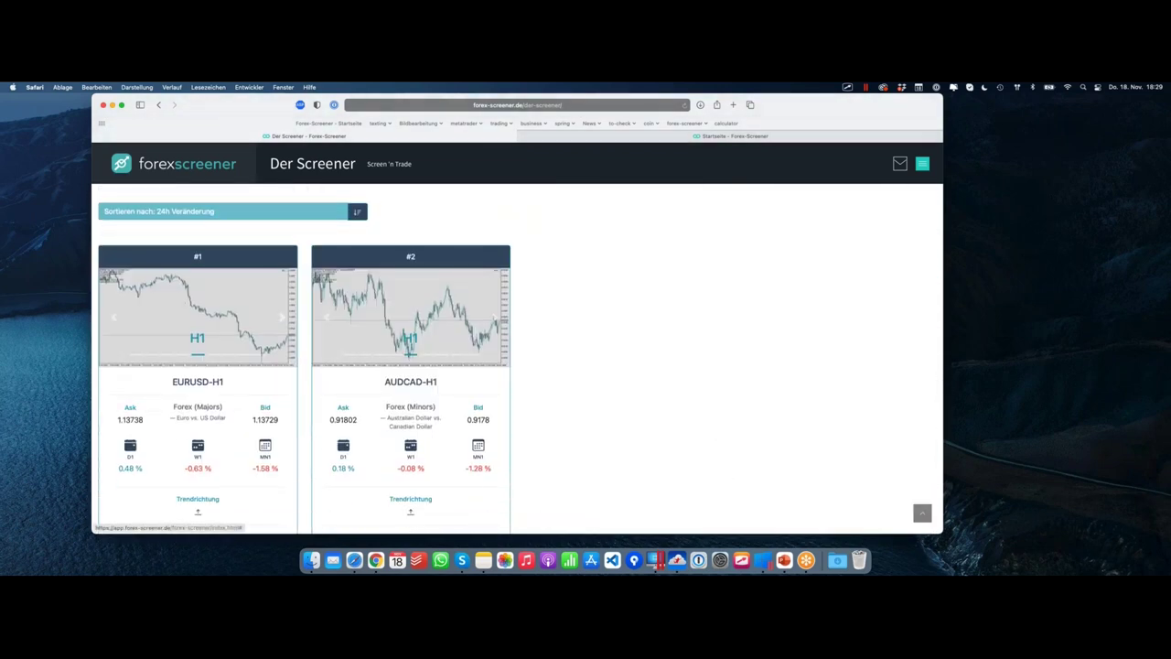
{"action": "left_click", "coordinate": [250, 391]}
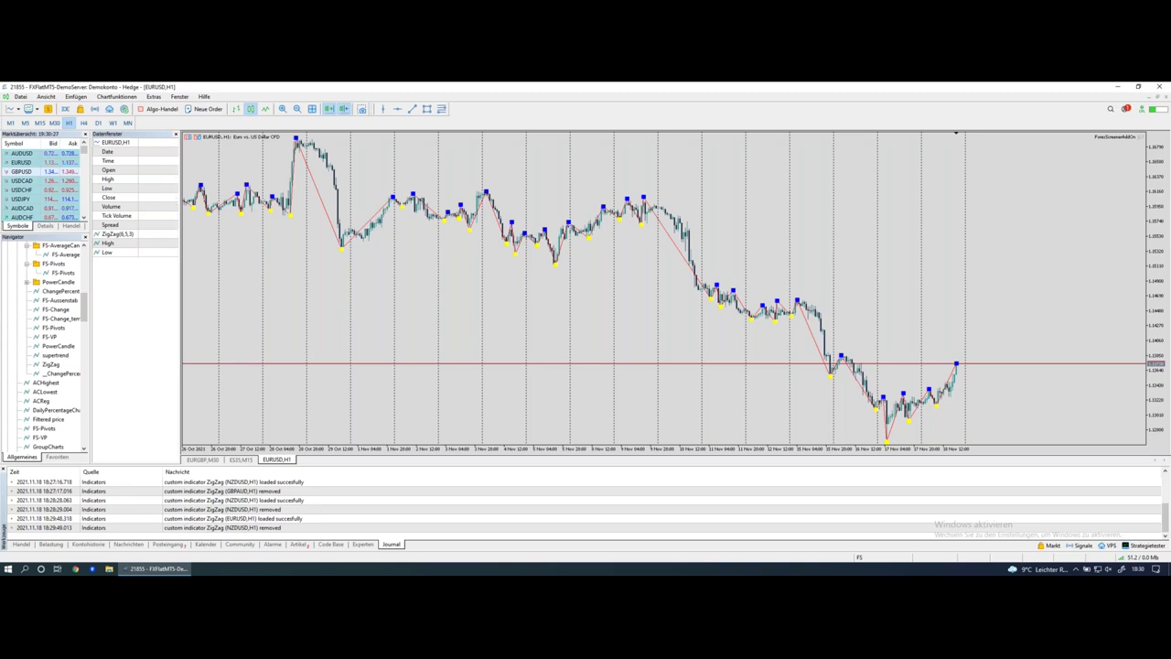
{"action": "key", "text": "ctrl+Left"}
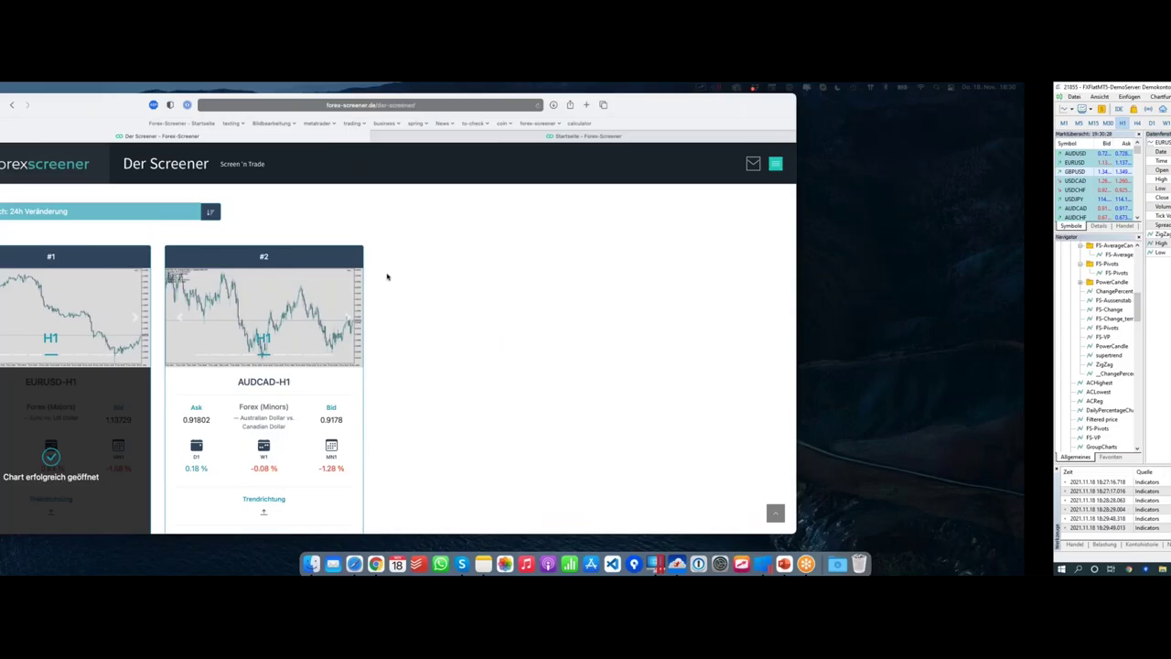
{"action": "scroll", "coordinate": [393, 283], "scroll_direction": "up", "scroll_amount": 15}
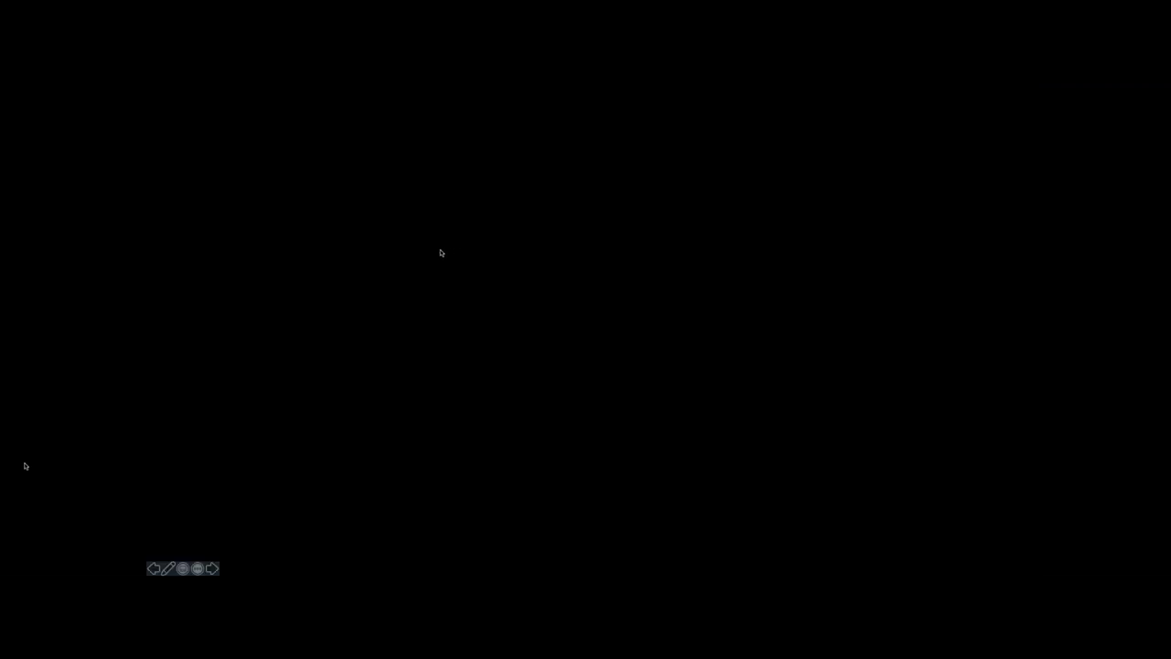
{"action": "left_click", "coordinate": [364, 257]}
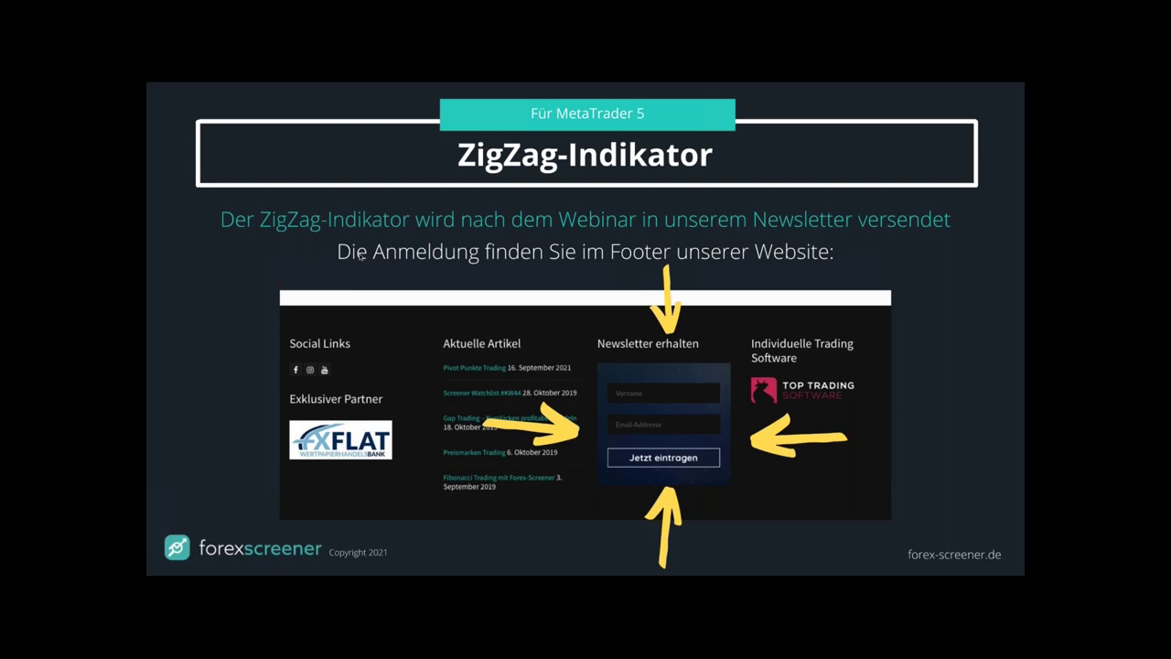
{"action": "key", "text": "Right"}
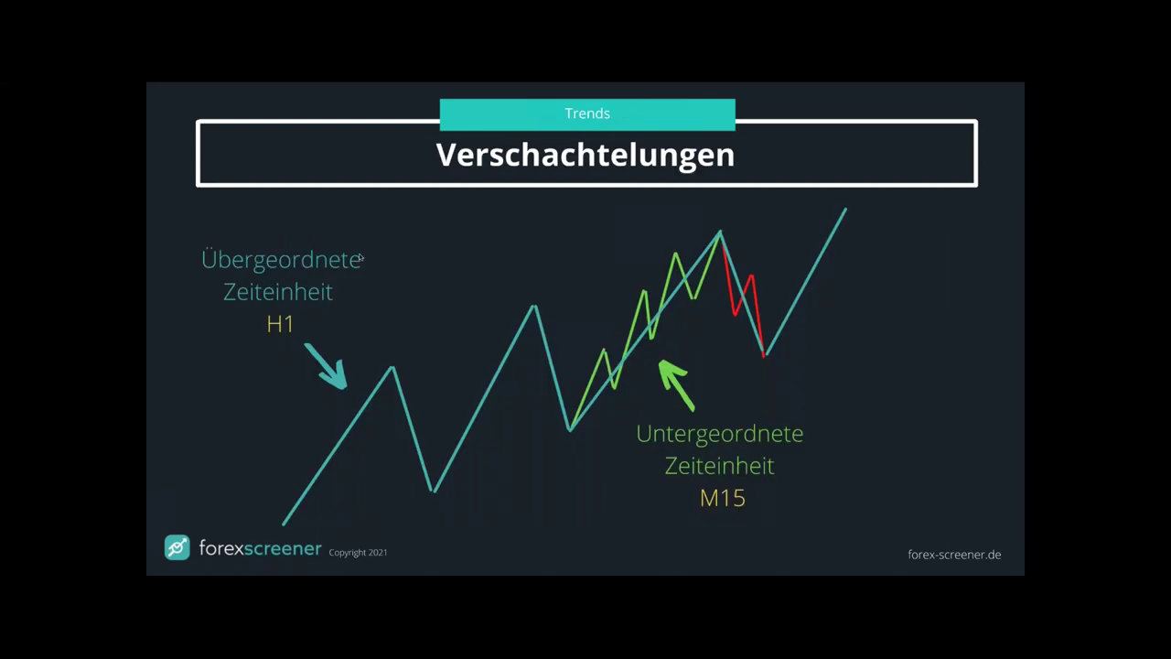
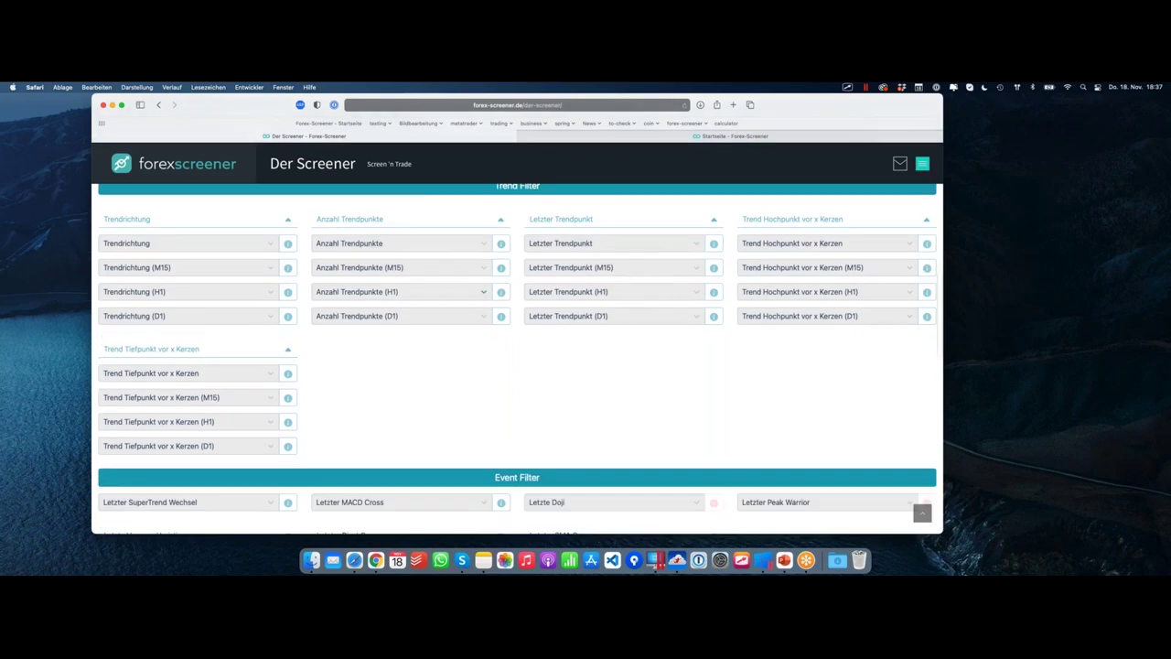
Set the Trendrichtung (H1) trend filter to Aufwärtstrend and clear it again
{"action": "scroll", "coordinate": [477, 293], "scroll_direction": "down", "scroll_amount": 2}
{"action": "scroll", "coordinate": [517, 357], "scroll_direction": "up", "scroll_amount": 10}
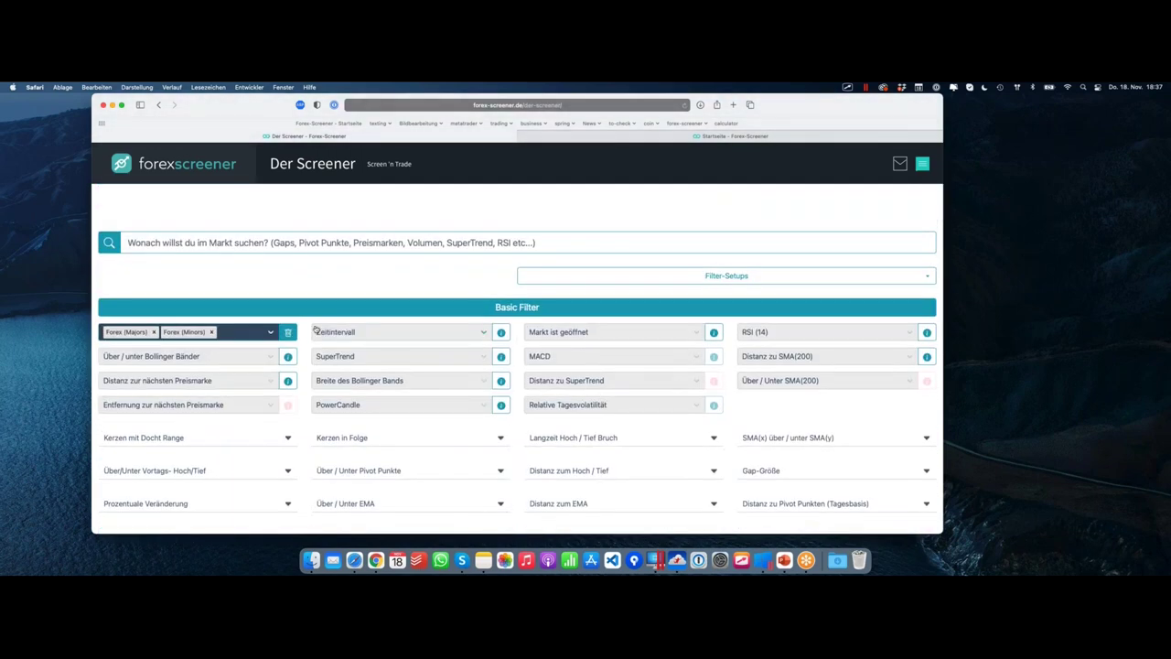
{"action": "scroll", "coordinate": [317, 331], "scroll_direction": "down", "scroll_amount": 5}
{"action": "scroll", "coordinate": [517, 357], "scroll_direction": "down", "scroll_amount": 6}
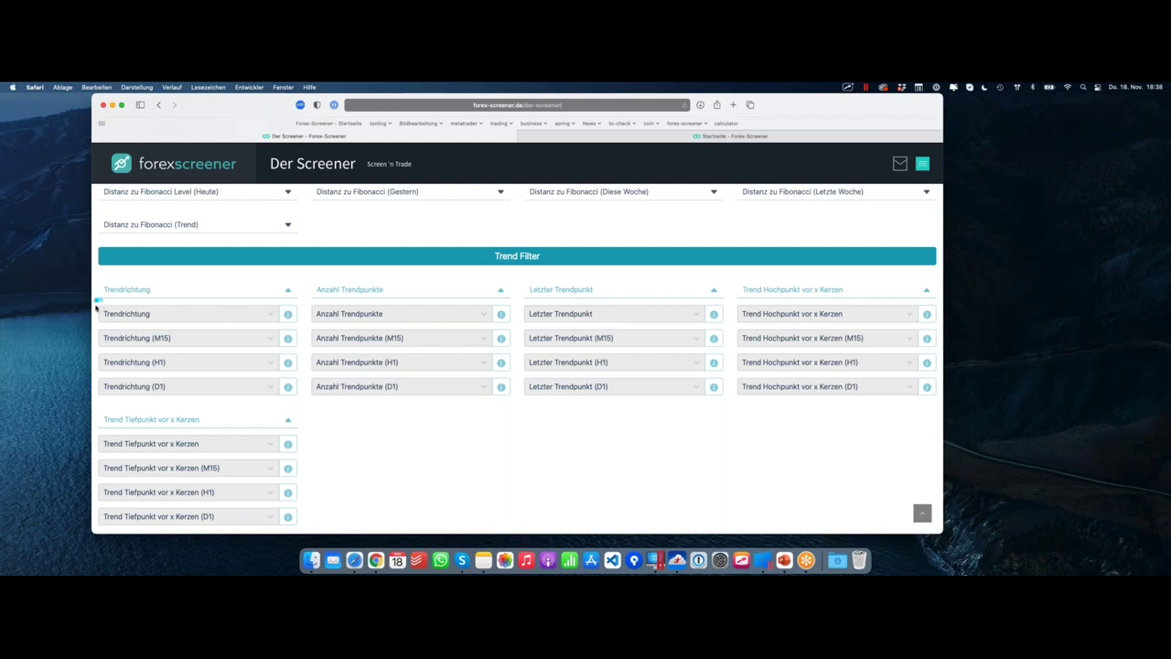
{"action": "mouse_move", "coordinate": [175, 330]}
{"action": "left_mouse_down"}
{"action": "mouse_move", "coordinate": [301, 323]}
{"action": "mouse_move", "coordinate": [265, 306]}
{"action": "mouse_move", "coordinate": [106, 307]}
{"action": "mouse_move", "coordinate": [247, 330]}
{"action": "mouse_move", "coordinate": [302, 358]}
{"action": "mouse_move", "coordinate": [179, 400]}
{"action": "mouse_move", "coordinate": [97, 399]}
{"action": "mouse_move", "coordinate": [95, 339]}
{"action": "left_mouse_up"}
{"action": "left_click", "coordinate": [178, 362]}
{"action": "left_click", "coordinate": [140, 382]}
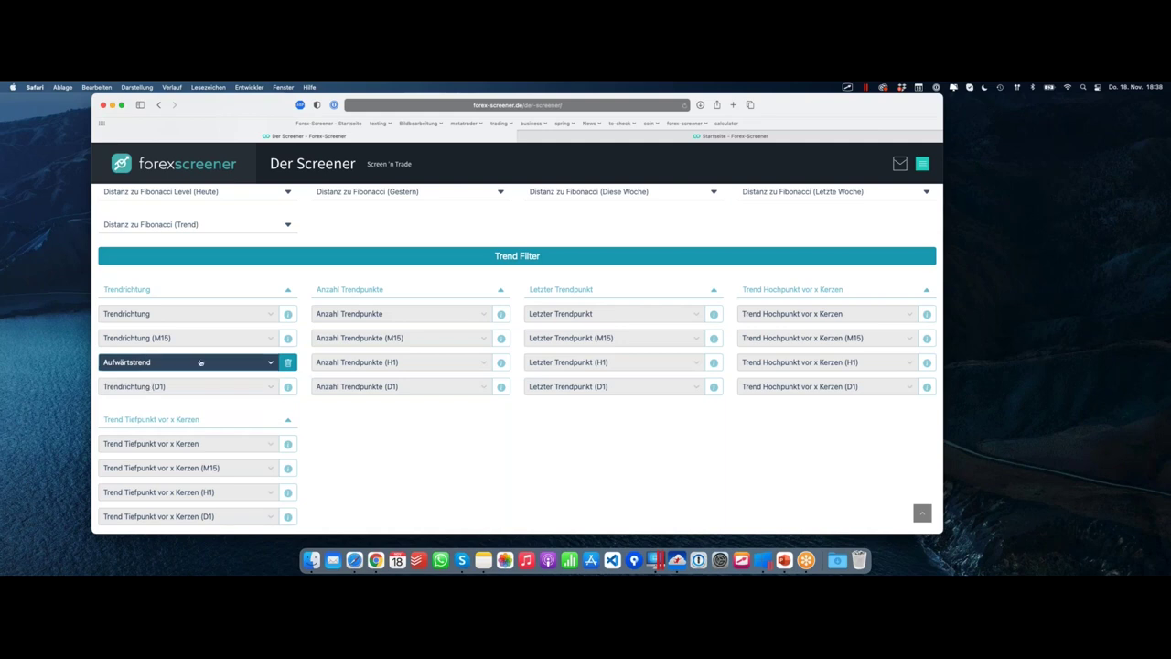
{"action": "left_click", "coordinate": [183, 362]}
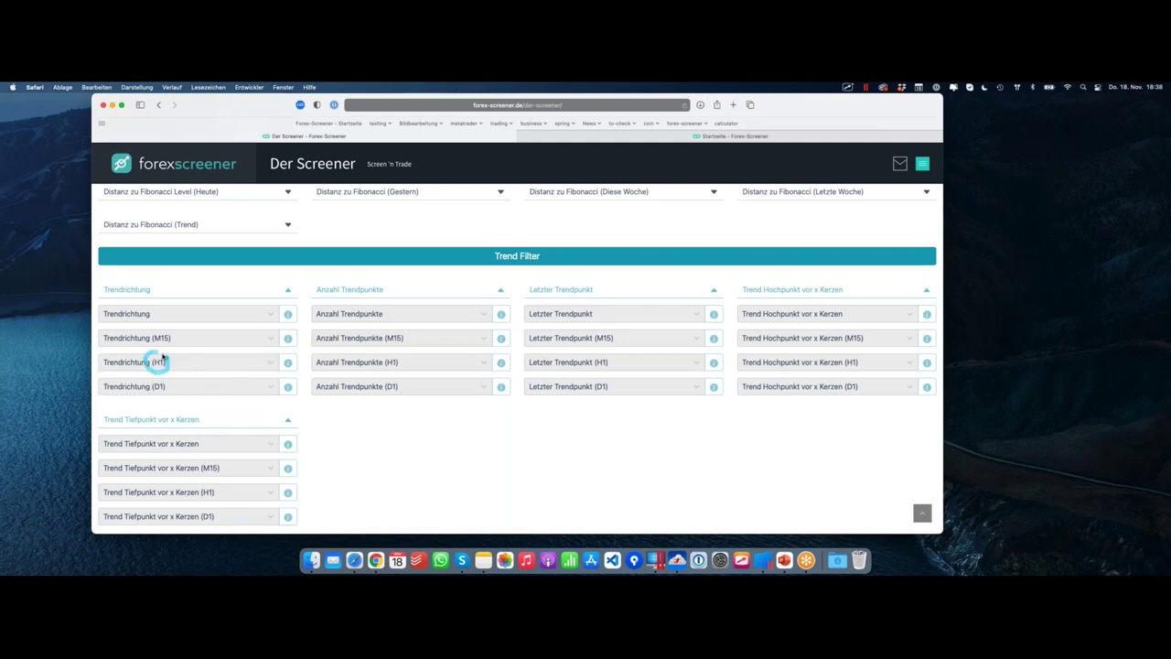
Set both the Trendrichtung (H1) and the general Trendrichtung trend filters to Aufwärtstrend
{"action": "left_click", "coordinate": [236, 366]}
{"action": "left_click", "coordinate": [168, 383]}
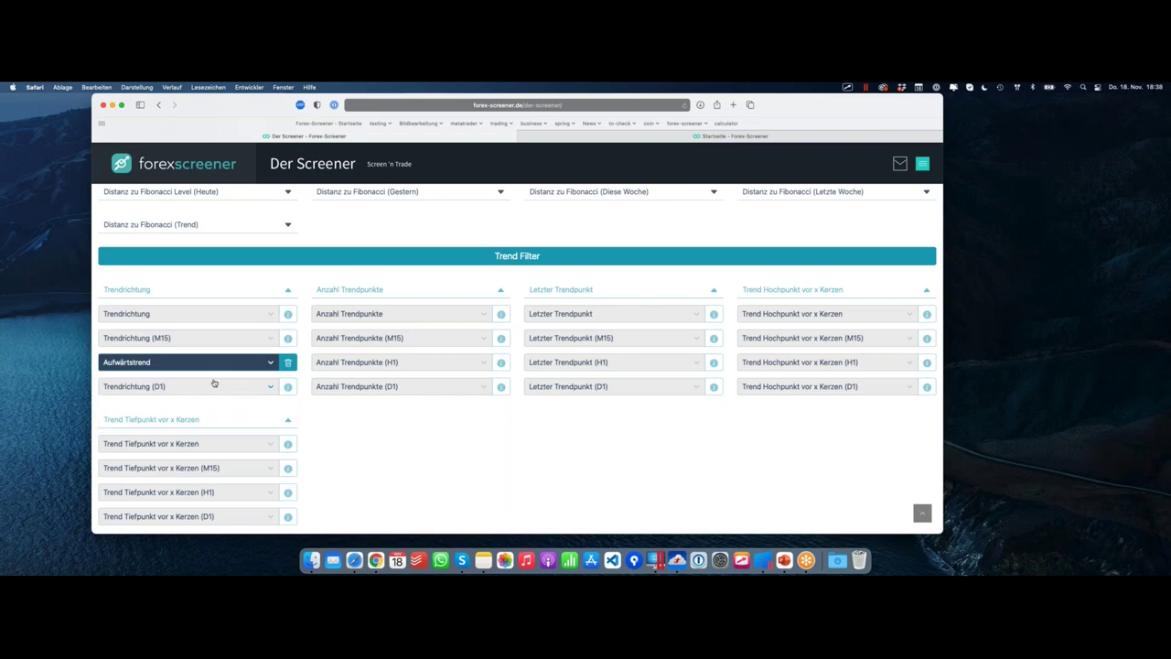
{"action": "left_click", "coordinate": [183, 316]}
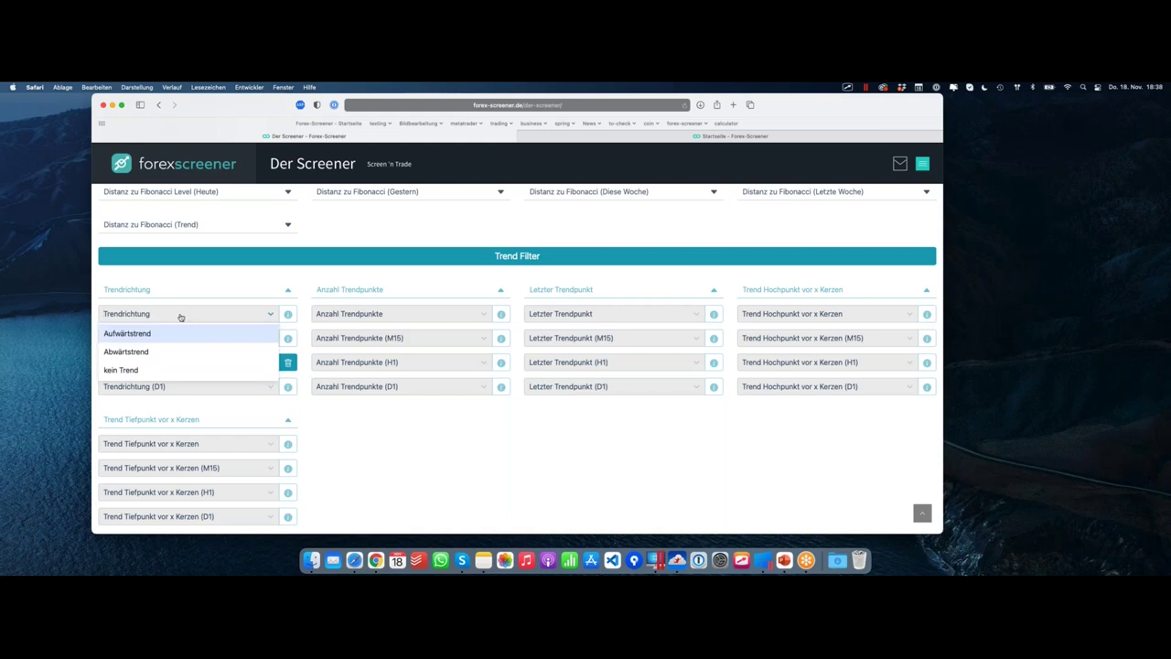
{"action": "left_click", "coordinate": [188, 316]}
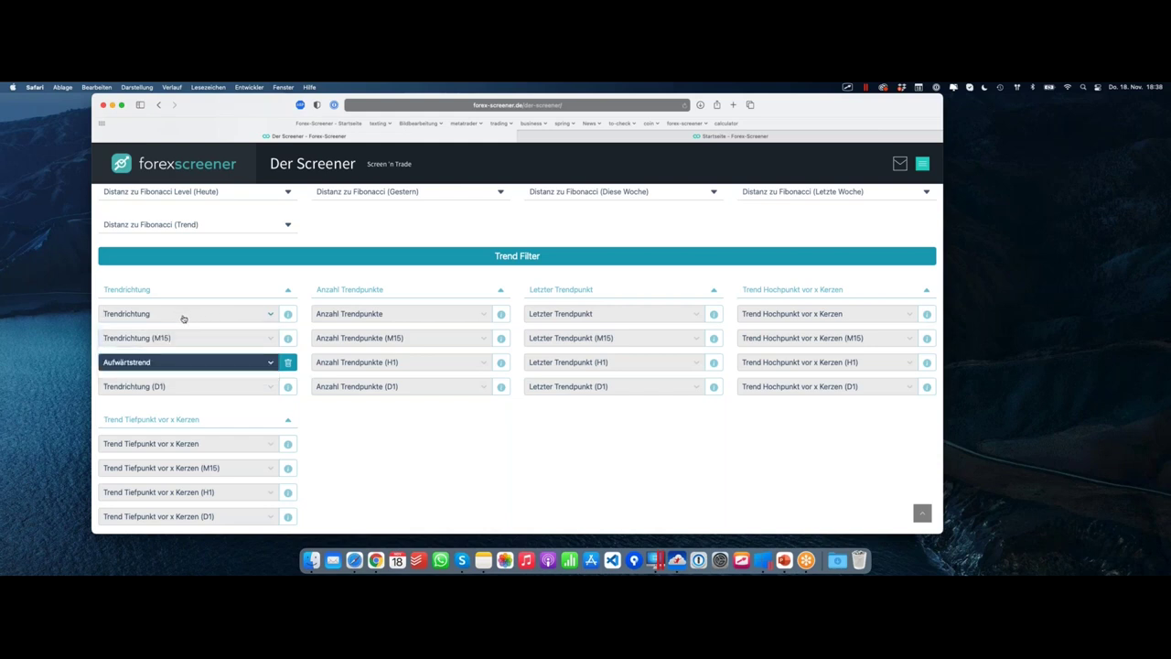
{"action": "left_click", "coordinate": [183, 317]}
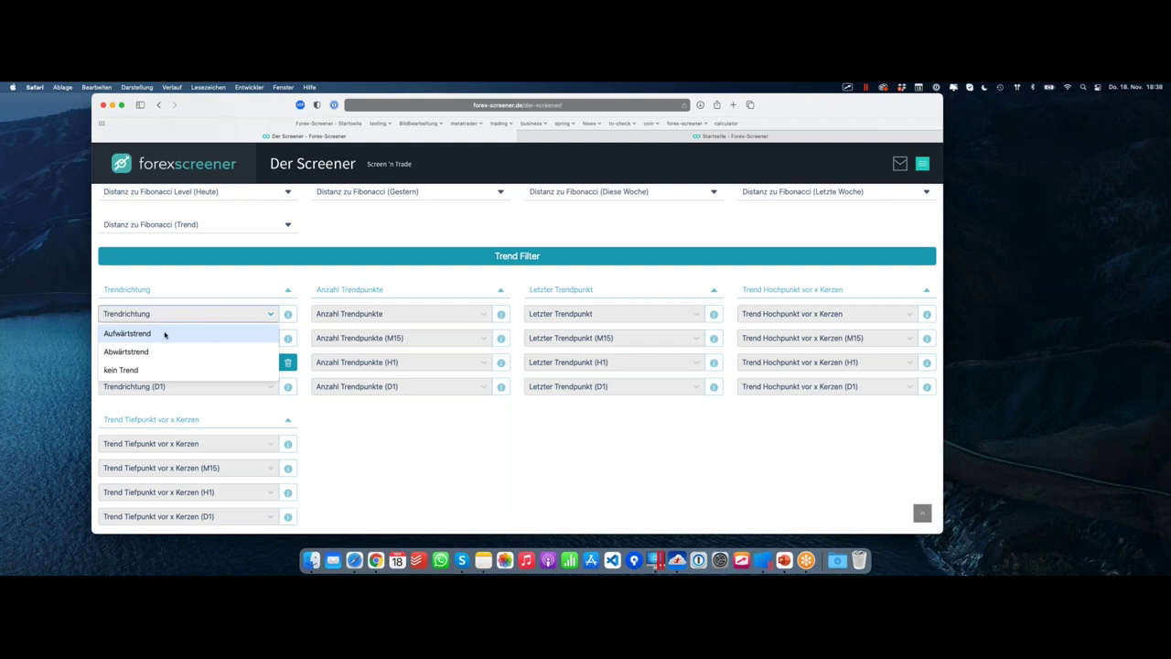
{"action": "left_click", "coordinate": [163, 334]}
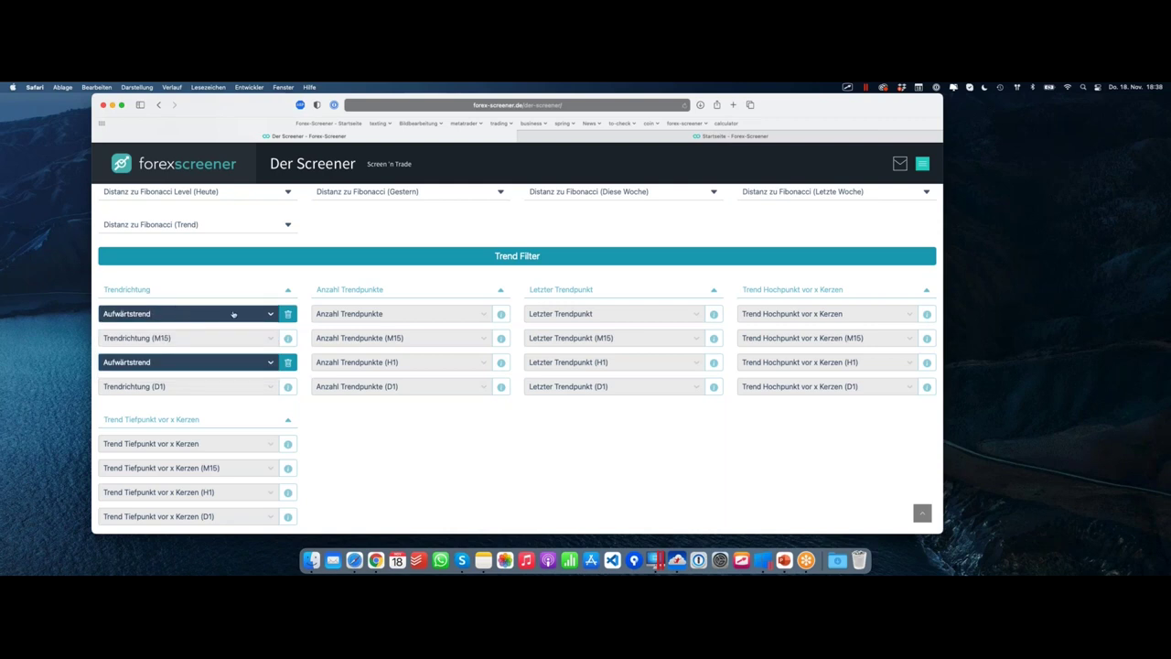
Restrict the Zeitintervall basic filter to M5 and M15
{"action": "scroll", "coordinate": [307, 287], "scroll_direction": "up", "scroll_amount": 15}
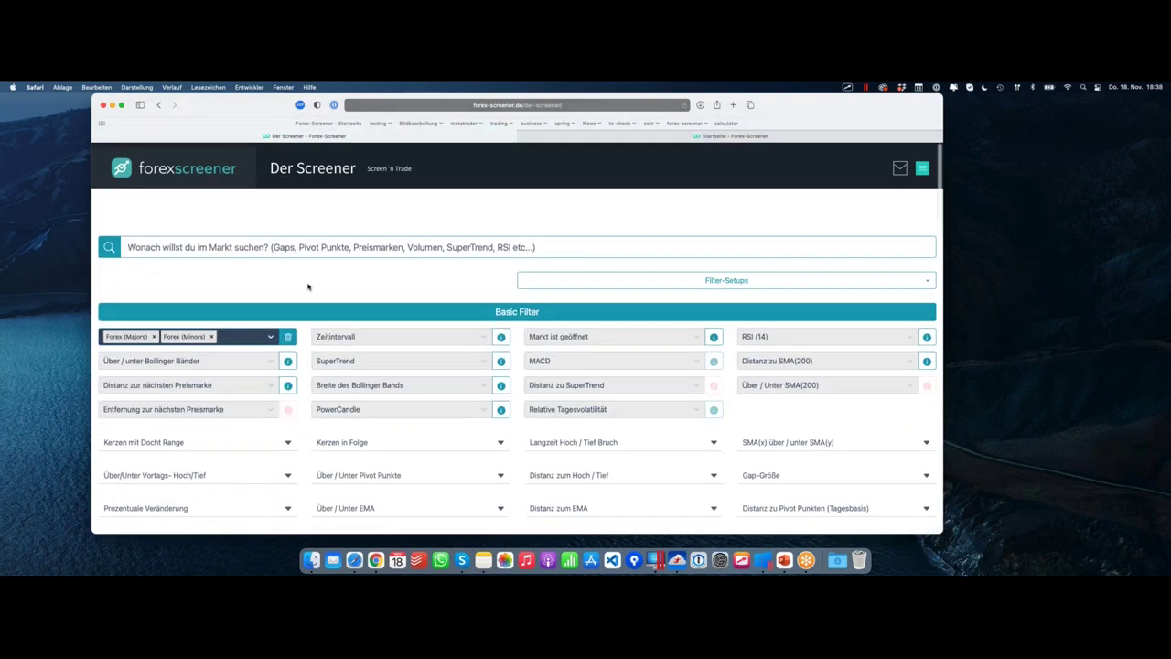
{"action": "left_click", "coordinate": [371, 332]}
{"action": "left_click", "coordinate": [350, 371]}
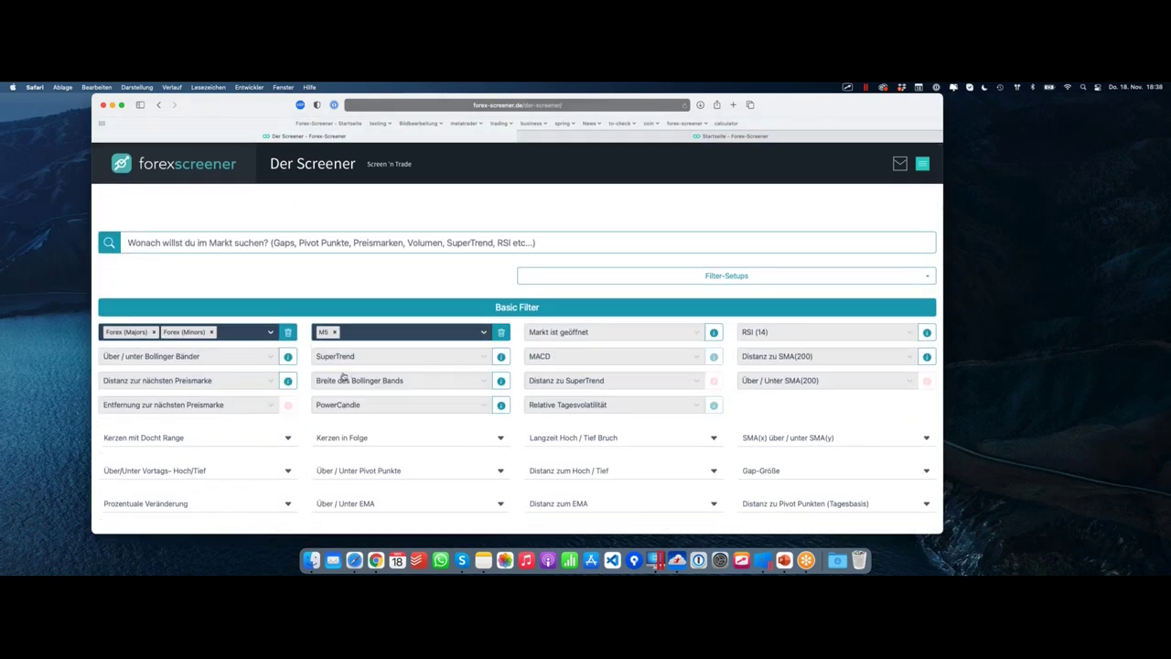
{"action": "left_click", "coordinate": [329, 327]}
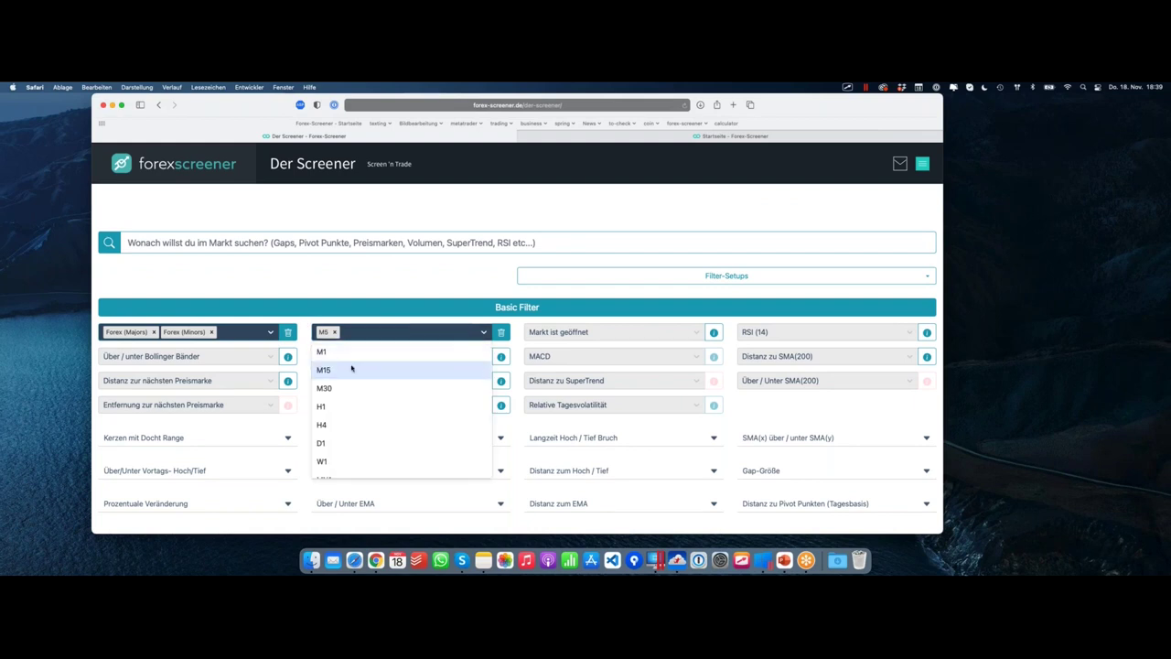
{"action": "left_click", "coordinate": [350, 369]}
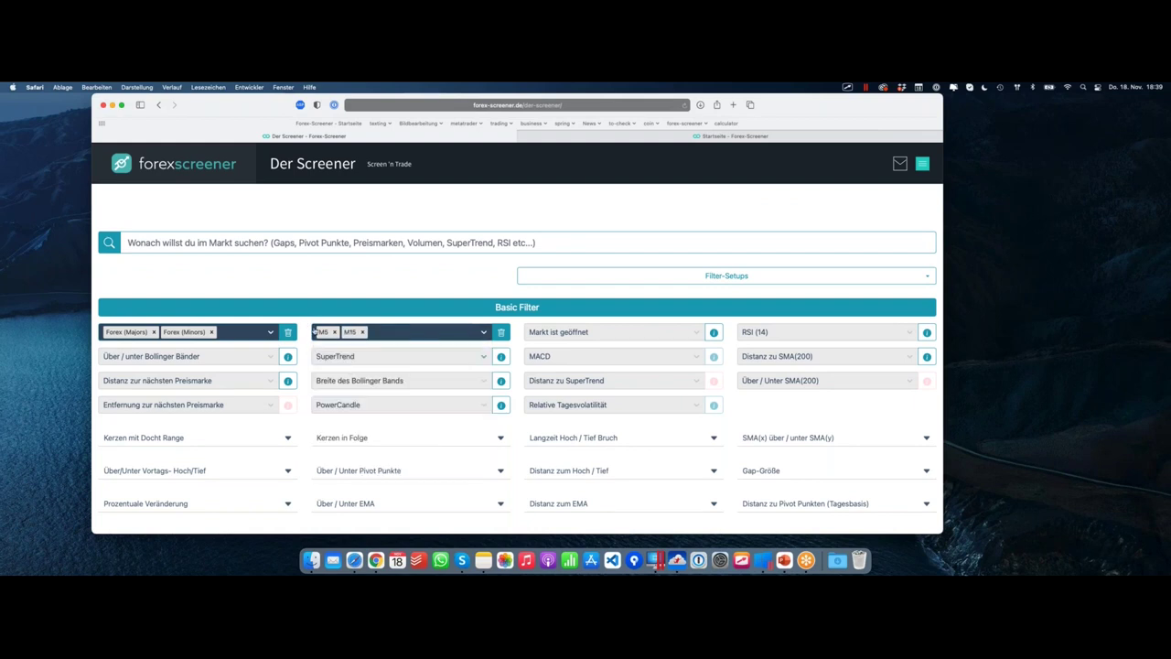
Check the filtered results and open the AUDCAD-M5 match as a chart in MetaTrader
{"action": "scroll", "coordinate": [308, 328], "scroll_direction": "down", "scroll_amount": 1}
{"action": "scroll", "coordinate": [308, 328], "scroll_direction": "down", "scroll_amount": 15}
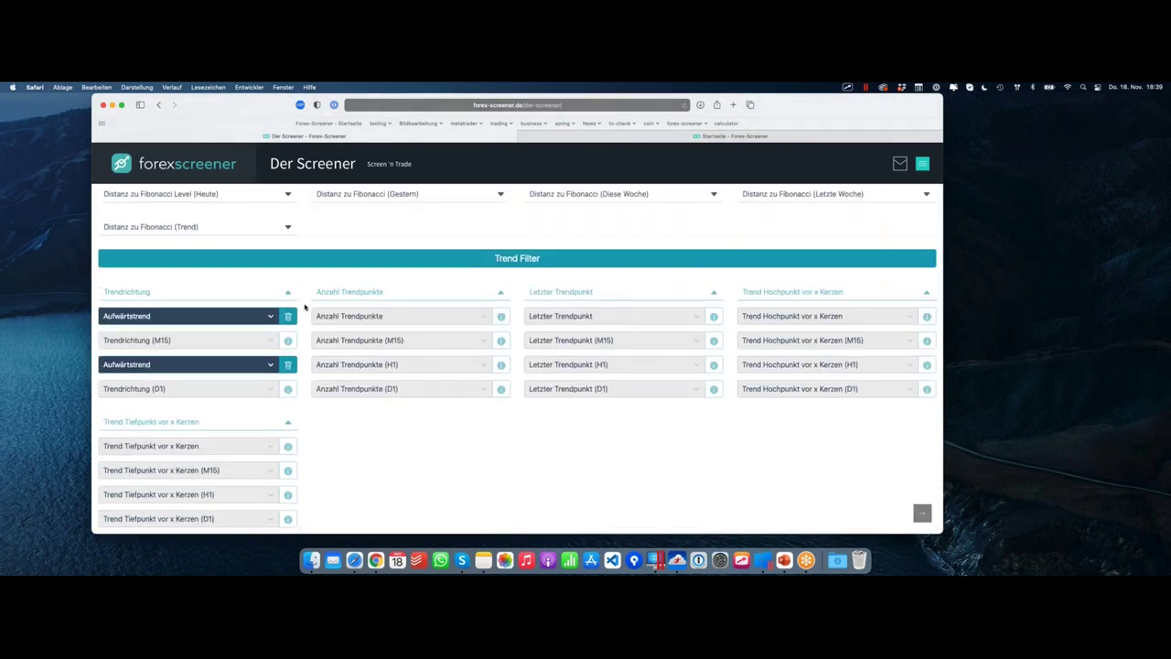
{"action": "scroll", "coordinate": [305, 316], "scroll_direction": "down", "scroll_amount": 15}
{"action": "scroll", "coordinate": [306, 320], "scroll_direction": "down", "scroll_amount": 3}
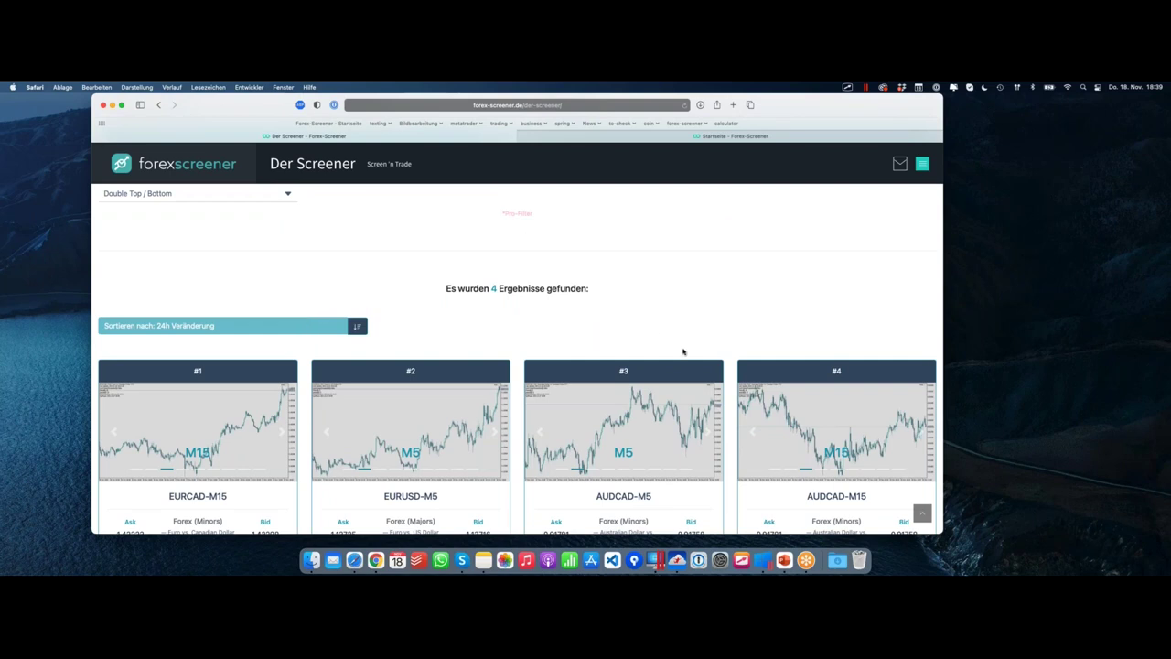
{"action": "scroll", "coordinate": [682, 351], "scroll_direction": "down", "scroll_amount": 2}
{"action": "left_click", "coordinate": [623, 507]}
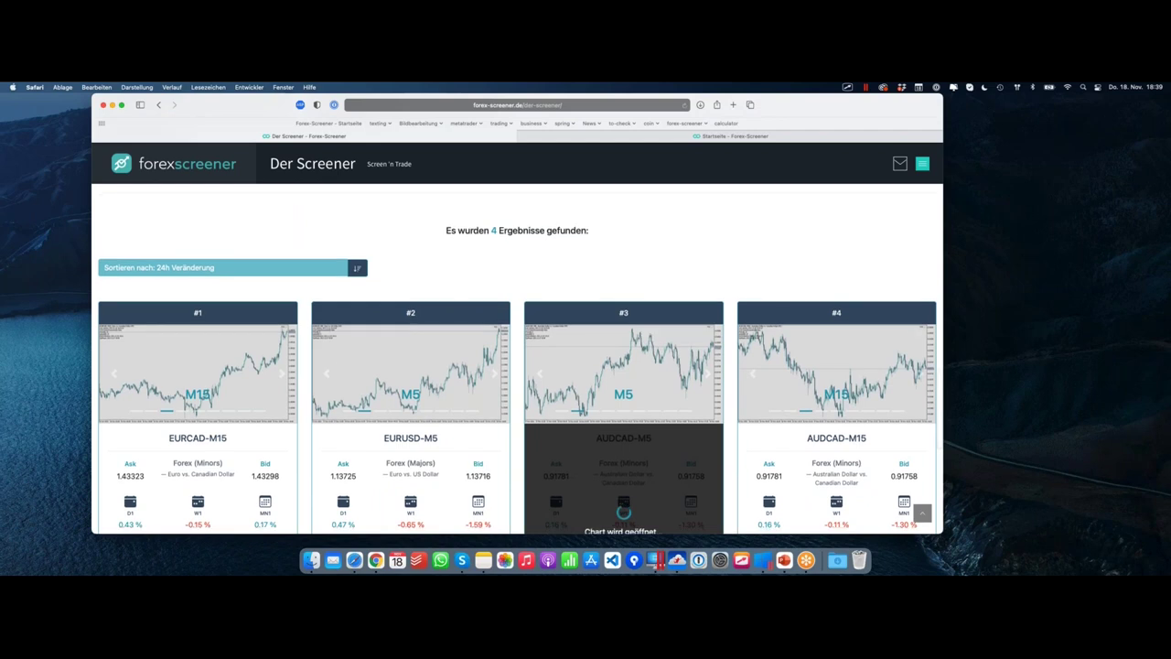
{"action": "scroll", "coordinate": [517, 365], "scroll_direction": "down", "scroll_amount": 2}
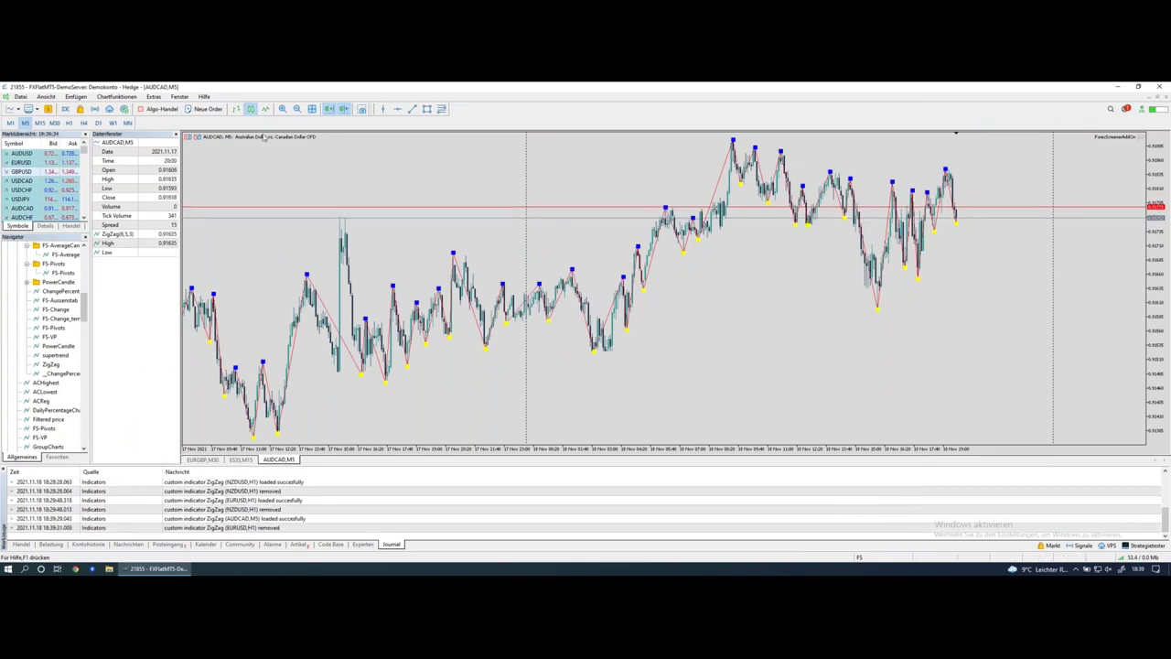
Compare the AUDCAD chart on H1 and M5, tracing the latest upward ZigZag swings on each timeframe
{"action": "left_click", "coordinate": [69, 122]}
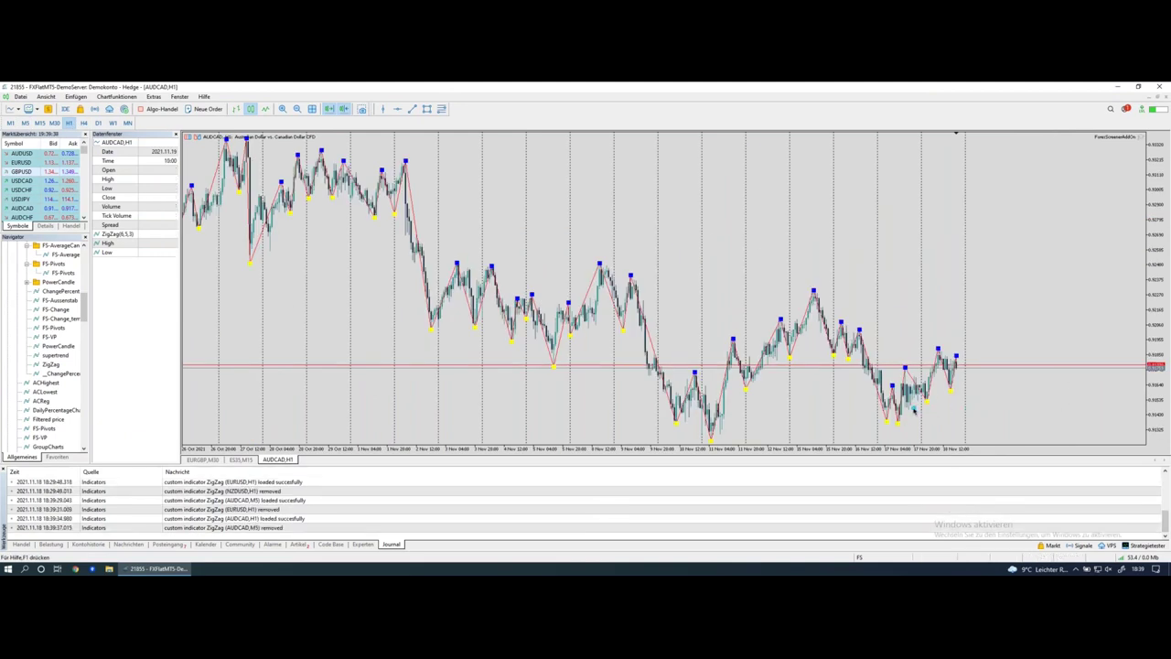
{"action": "mouse_move", "coordinate": [910, 402]}
{"action": "left_mouse_down"}
{"action": "mouse_move", "coordinate": [899, 425]}
{"action": "mouse_move", "coordinate": [935, 352]}
{"action": "mouse_move", "coordinate": [945, 380]}
{"action": "mouse_move", "coordinate": [970, 336]}
{"action": "left_mouse_up"}
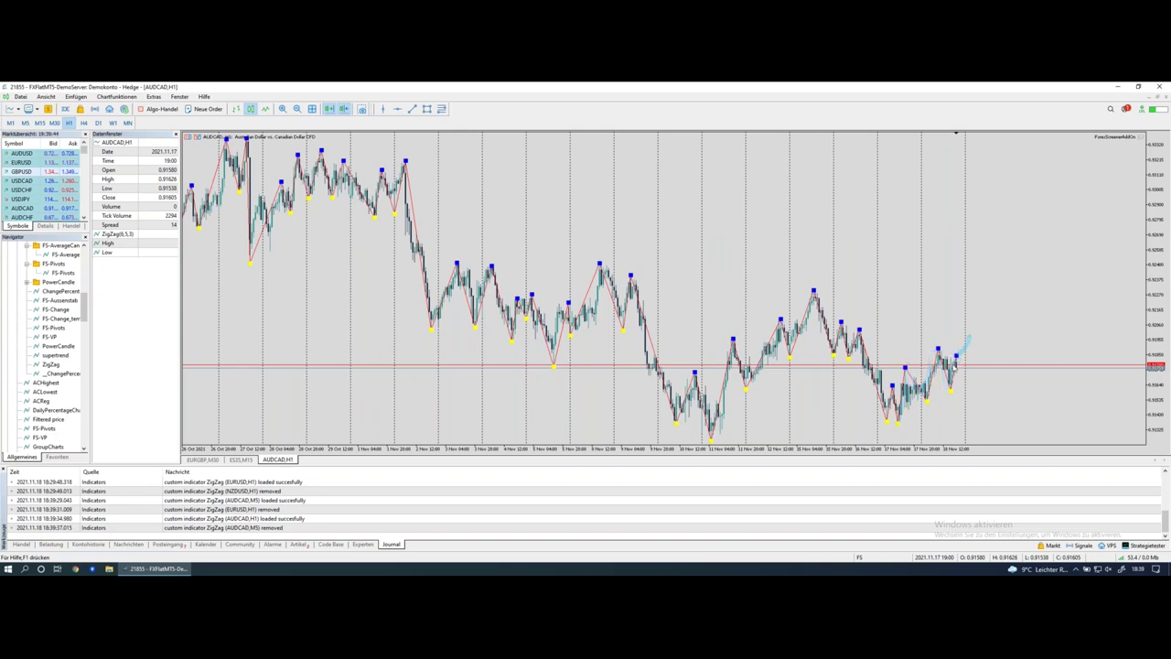
{"action": "left_click", "coordinate": [22, 123]}
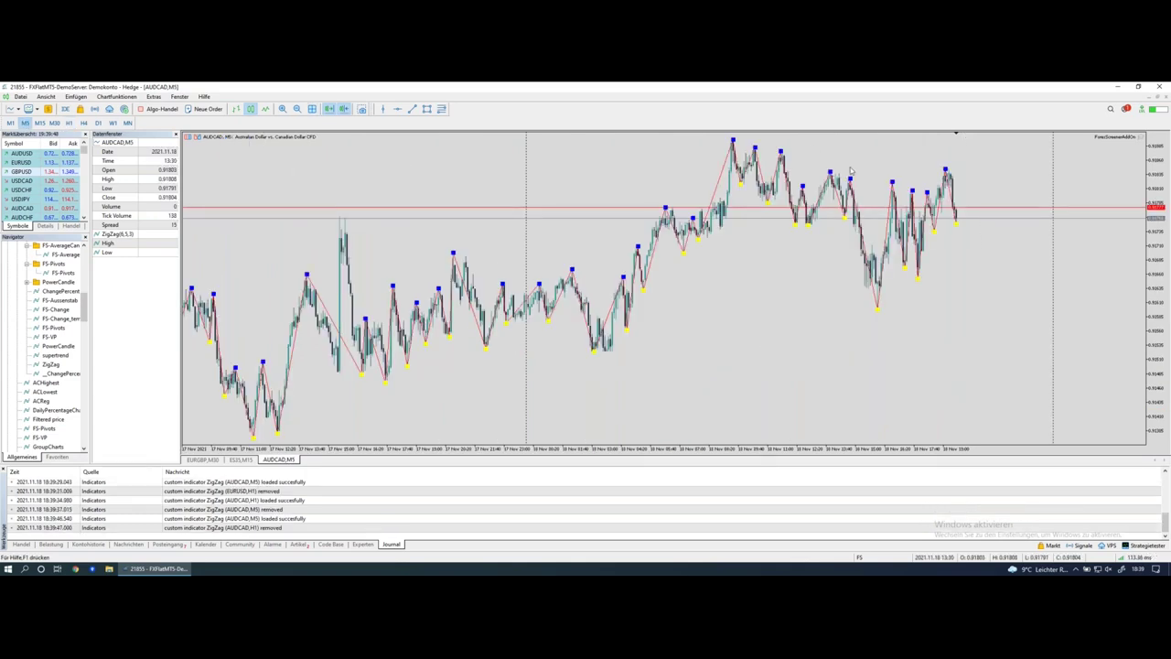
{"action": "mouse_move", "coordinate": [918, 271]}
{"action": "left_mouse_down"}
{"action": "mouse_move", "coordinate": [946, 170]}
{"action": "mouse_move", "coordinate": [957, 229]}
{"action": "mouse_move", "coordinate": [944, 231]}
{"action": "mouse_move", "coordinate": [970, 232]}
{"action": "left_mouse_up"}
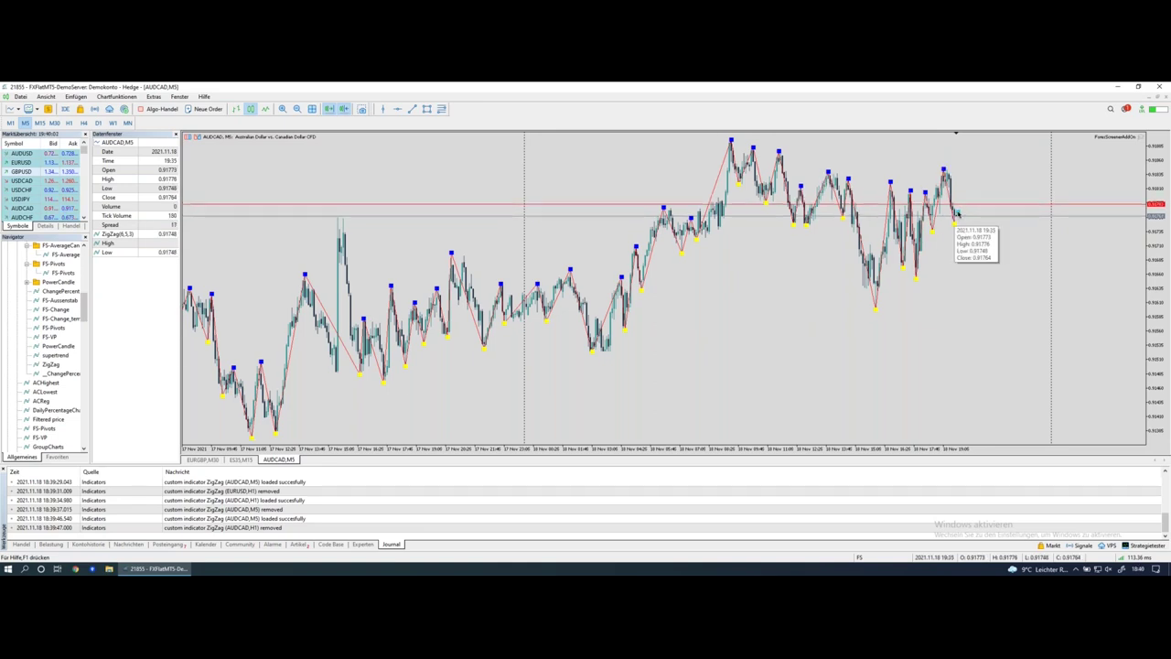
{"action": "left_click_drag", "start_coordinate": [956, 218], "coordinate": [977, 167]}
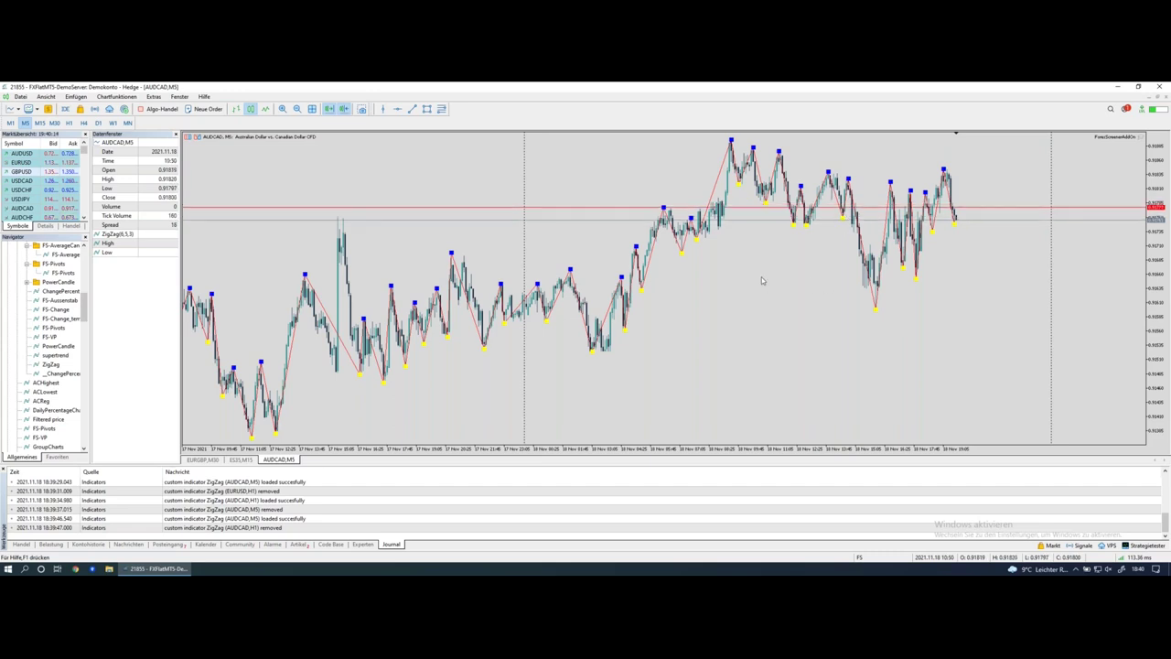
Return to the Forex-Screener and set the Letzter Trendpunkt (H1) trend filter to Tief
{"action": "key", "text": "ctrl+Left"}
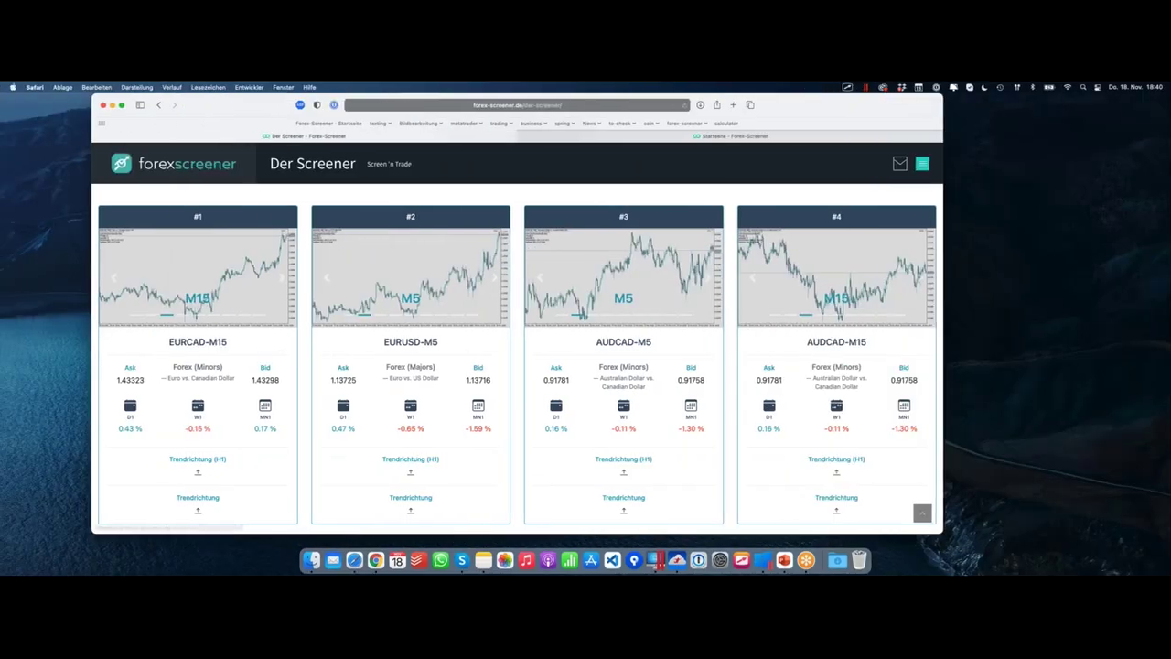
{"action": "scroll", "coordinate": [517, 348], "scroll_direction": "up", "scroll_amount": 10}
{"action": "scroll", "coordinate": [686, 282], "scroll_direction": "up", "scroll_amount": 5}
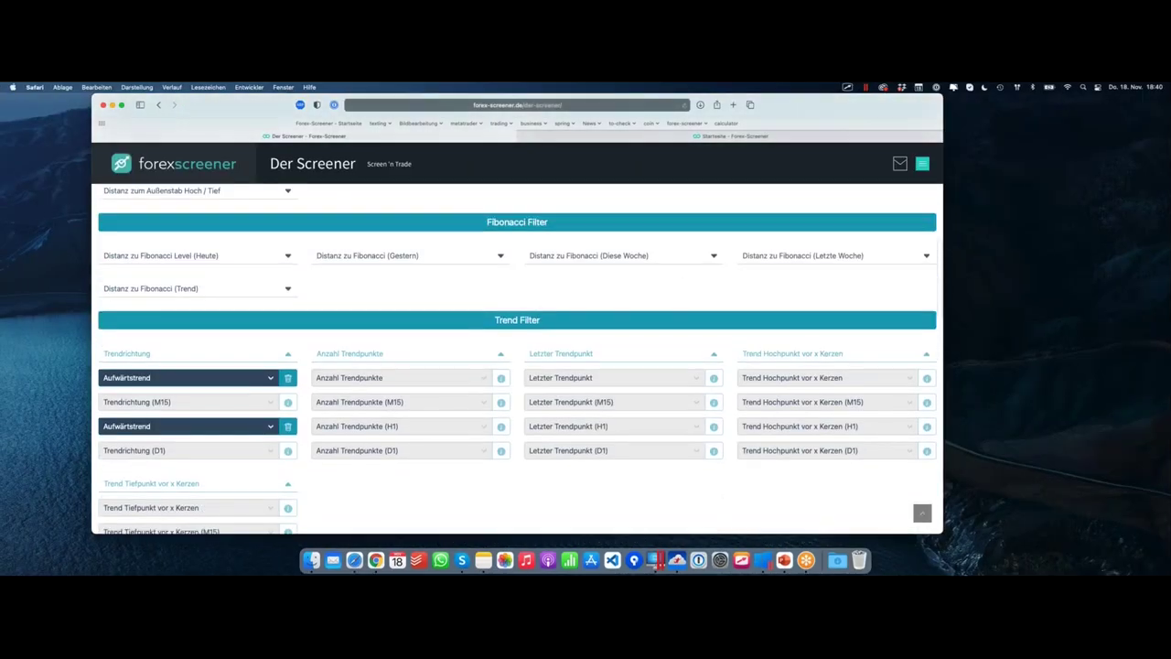
{"action": "scroll", "coordinate": [680, 281], "scroll_direction": "down", "scroll_amount": 3}
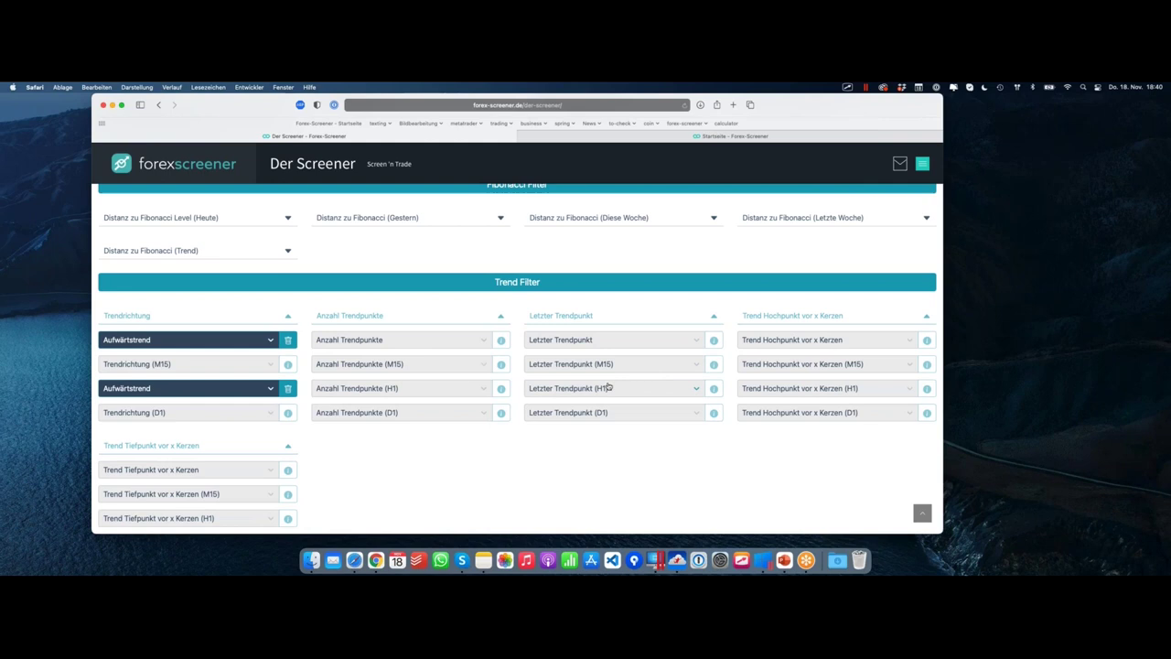
{"action": "left_click", "coordinate": [650, 389]}
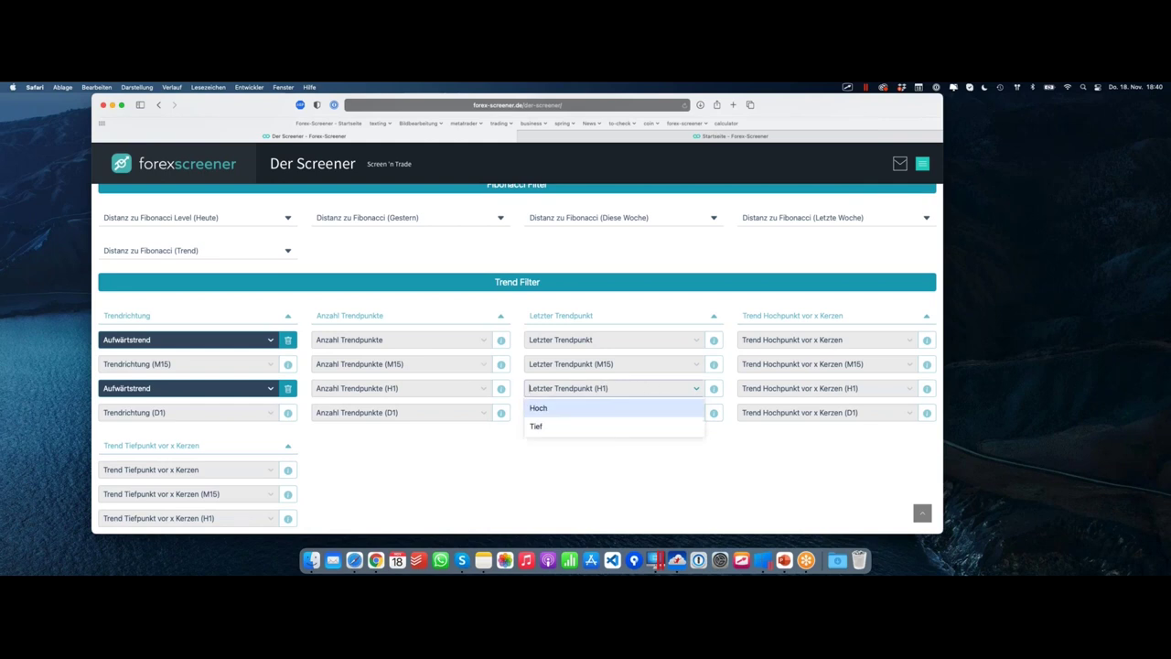
{"action": "left_click", "coordinate": [550, 427]}
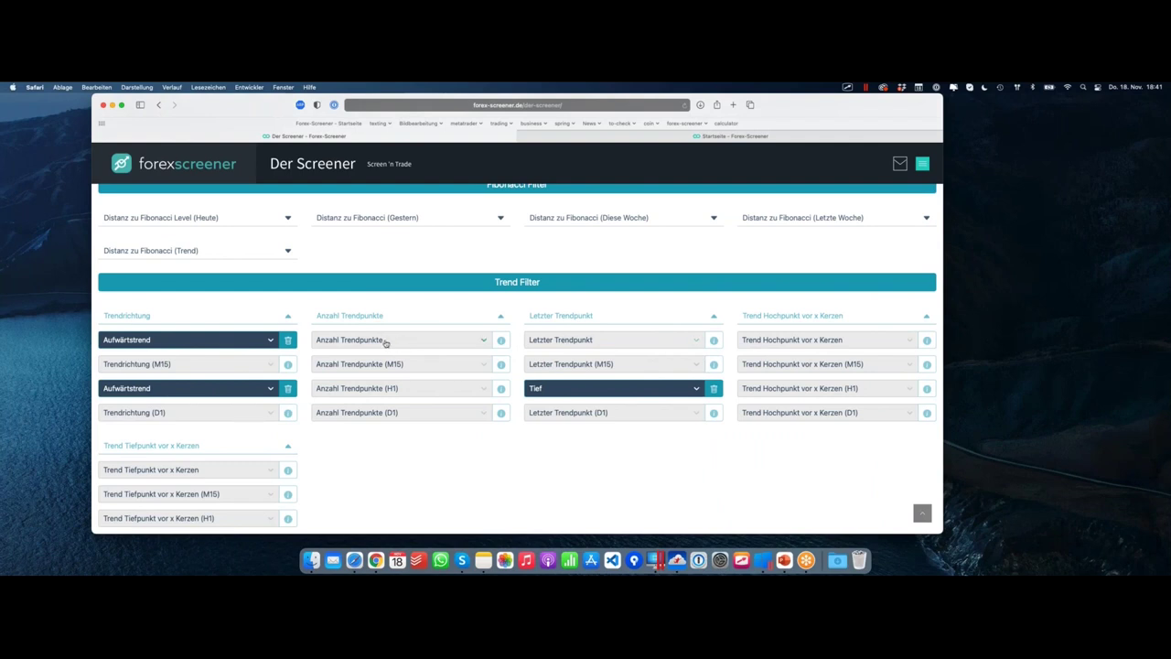
Set the Anzahl Trendpunkte trend filter to Punkte = 4 and check the results
{"action": "left_click", "coordinate": [432, 340]}
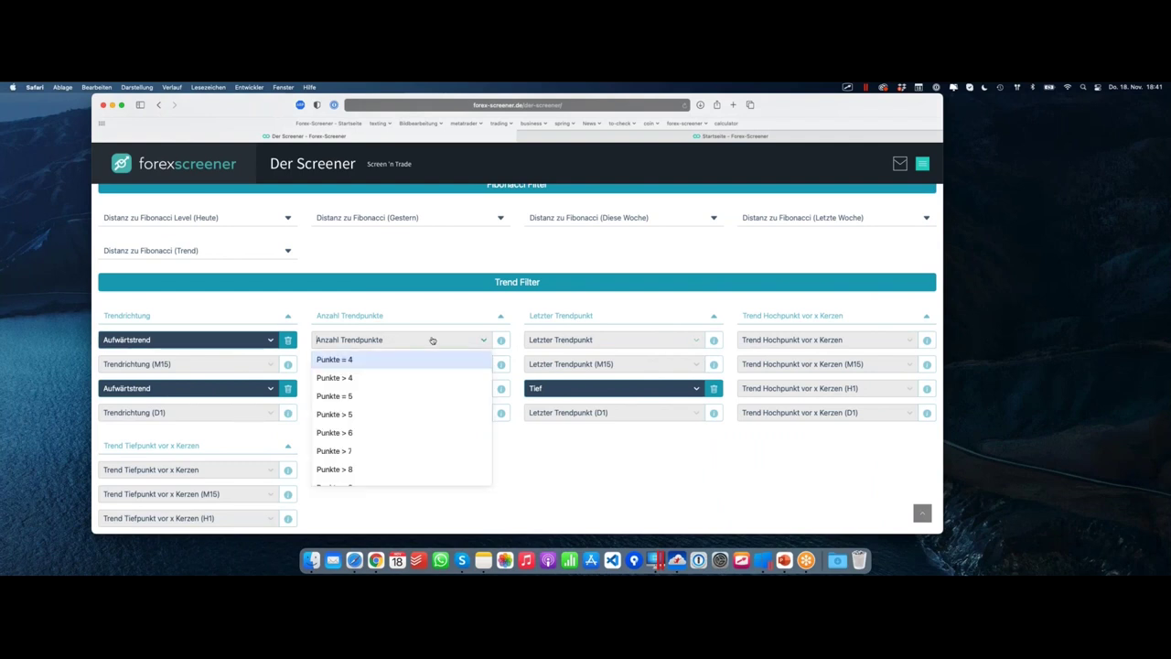
{"action": "left_click", "coordinate": [348, 362]}
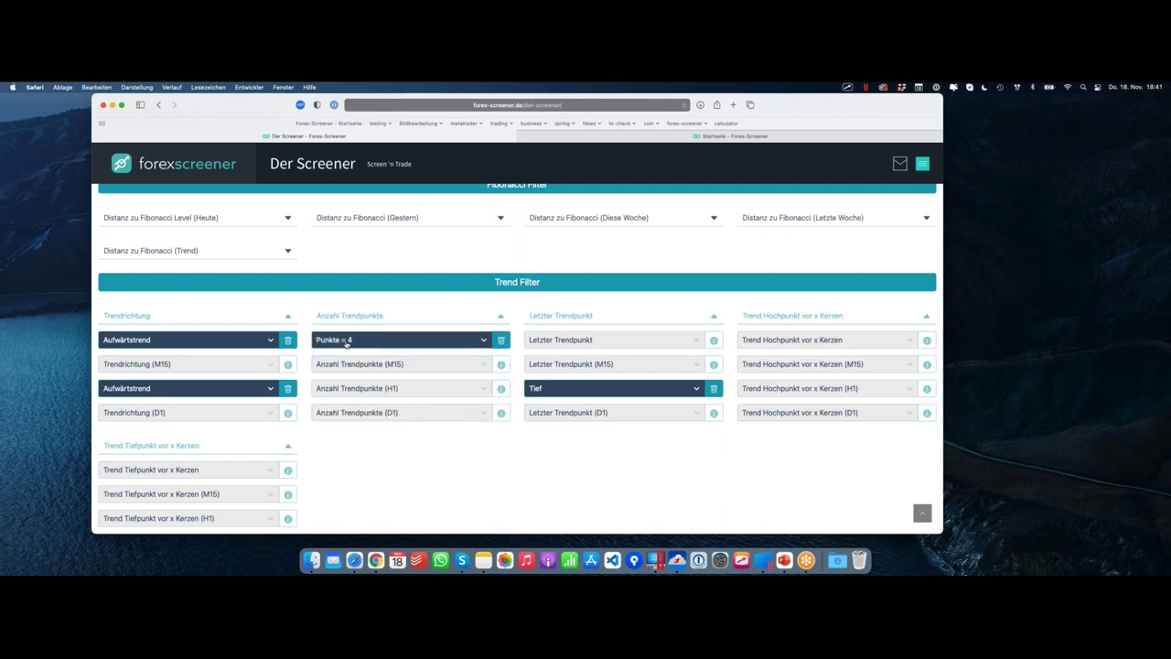
{"action": "scroll", "coordinate": [368, 338], "scroll_direction": "down", "scroll_amount": 10}
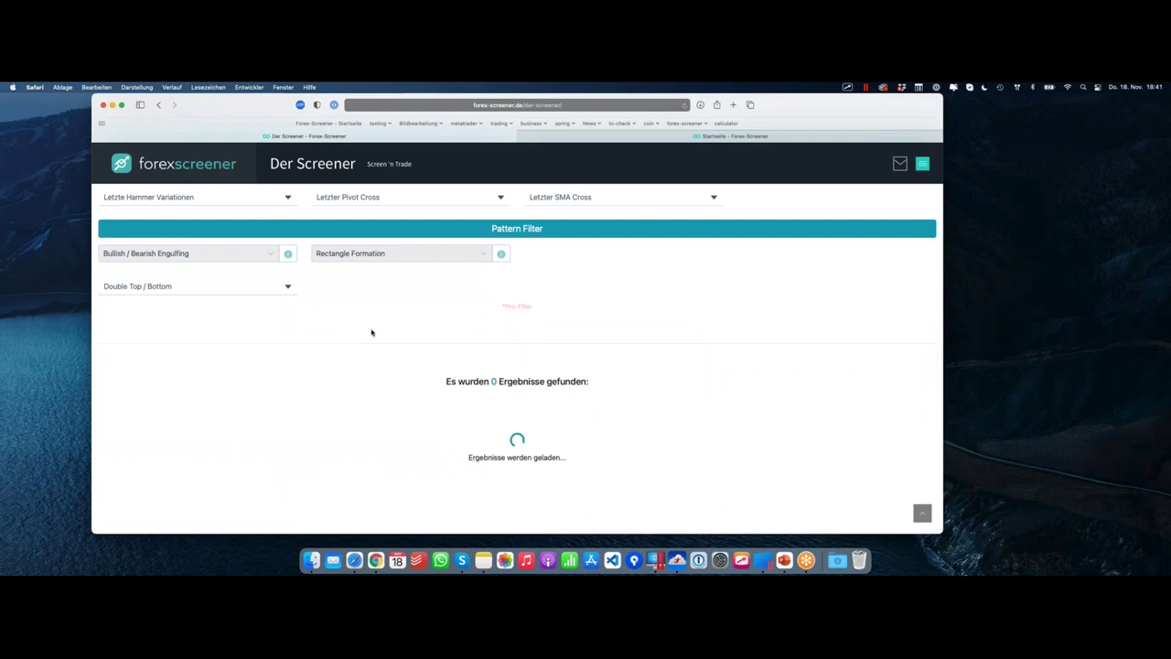
Clear the Zeitintervall filter and remove Forex (Majors) and Forex (Minors) from the Asset-Kategorie filter
{"action": "scroll", "coordinate": [462, 313], "scroll_direction": "up", "scroll_amount": 10}
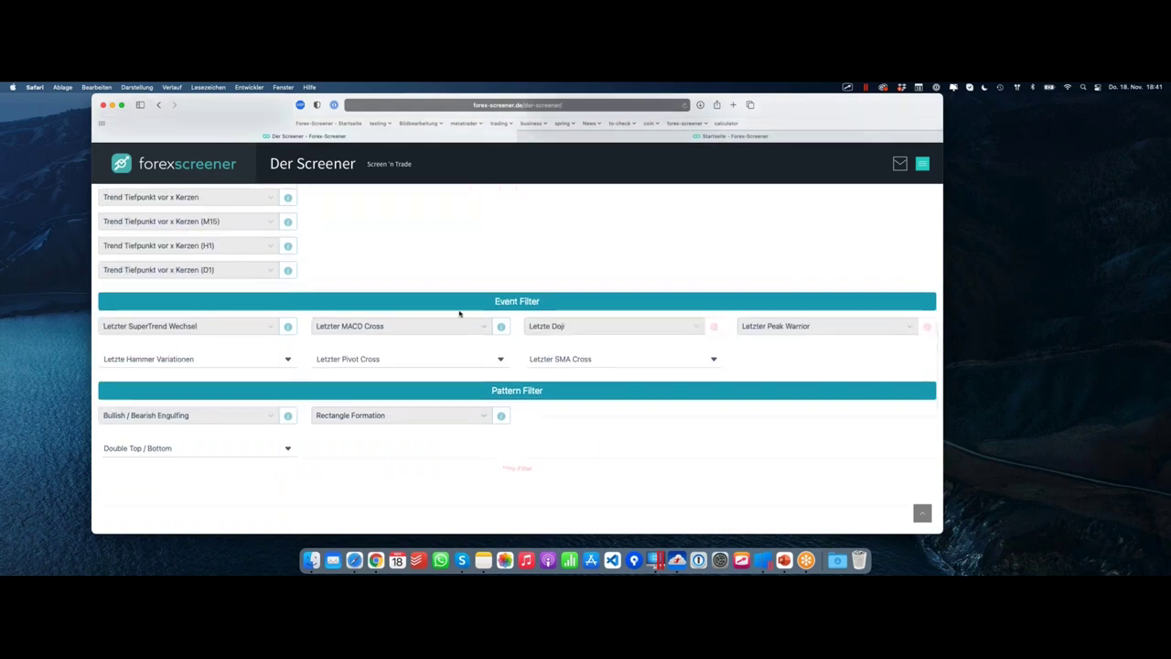
{"action": "scroll", "coordinate": [335, 336], "scroll_direction": "up", "scroll_amount": 10}
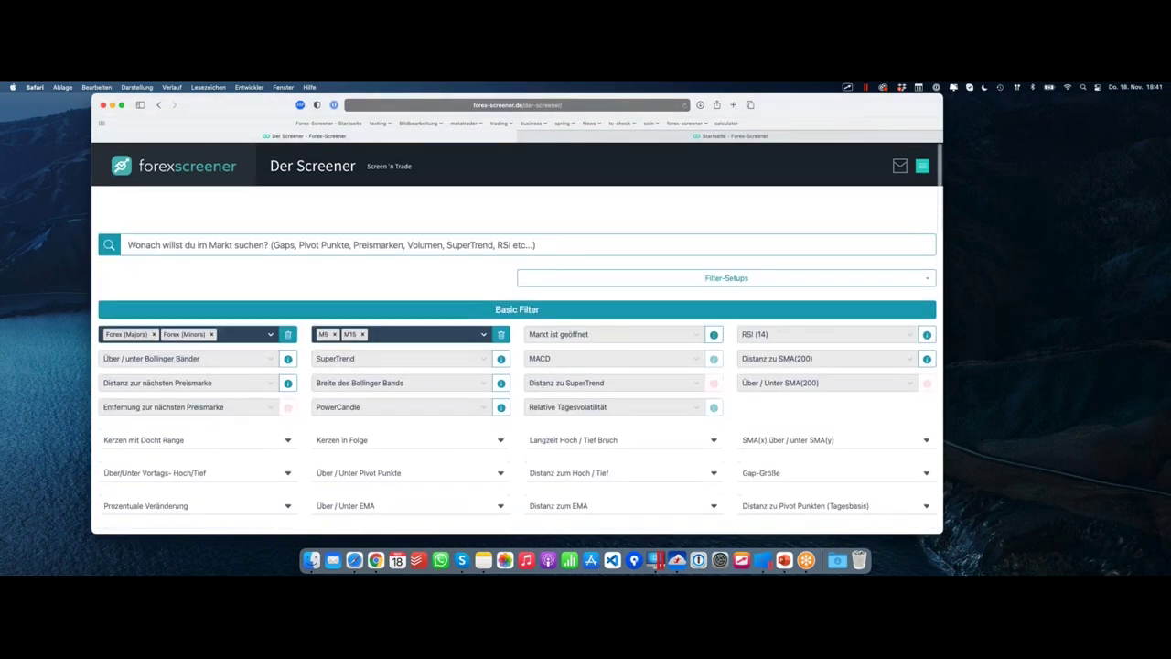
{"action": "left_click", "coordinate": [334, 333]}
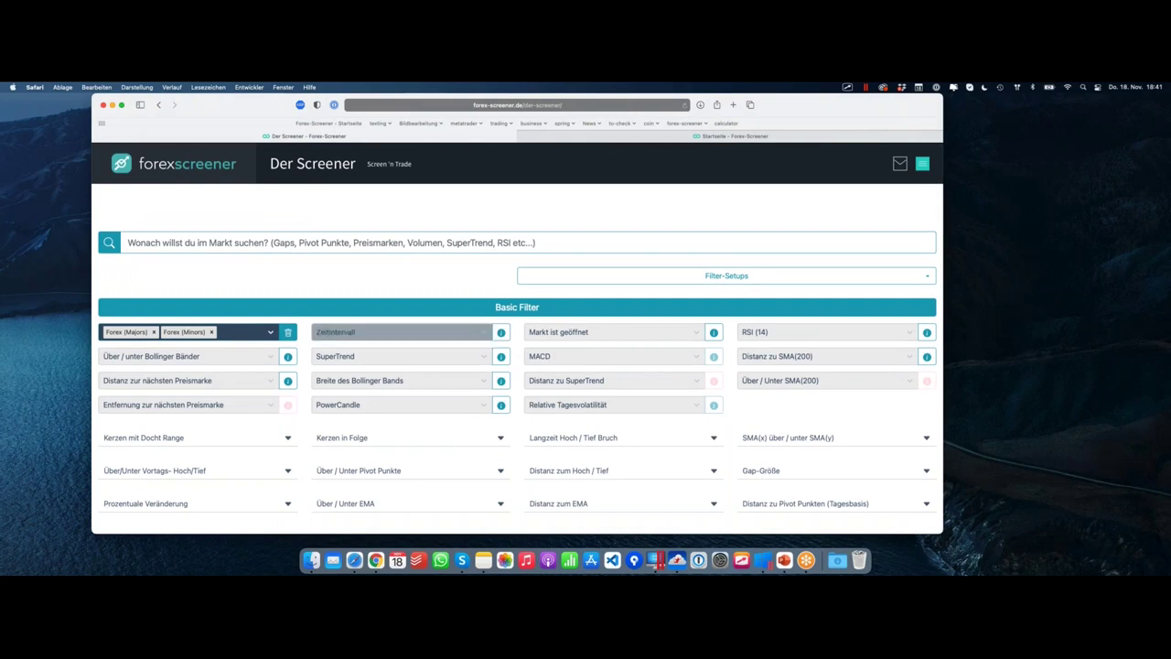
{"action": "left_click", "coordinate": [212, 332]}
{"action": "left_click", "coordinate": [154, 332]}
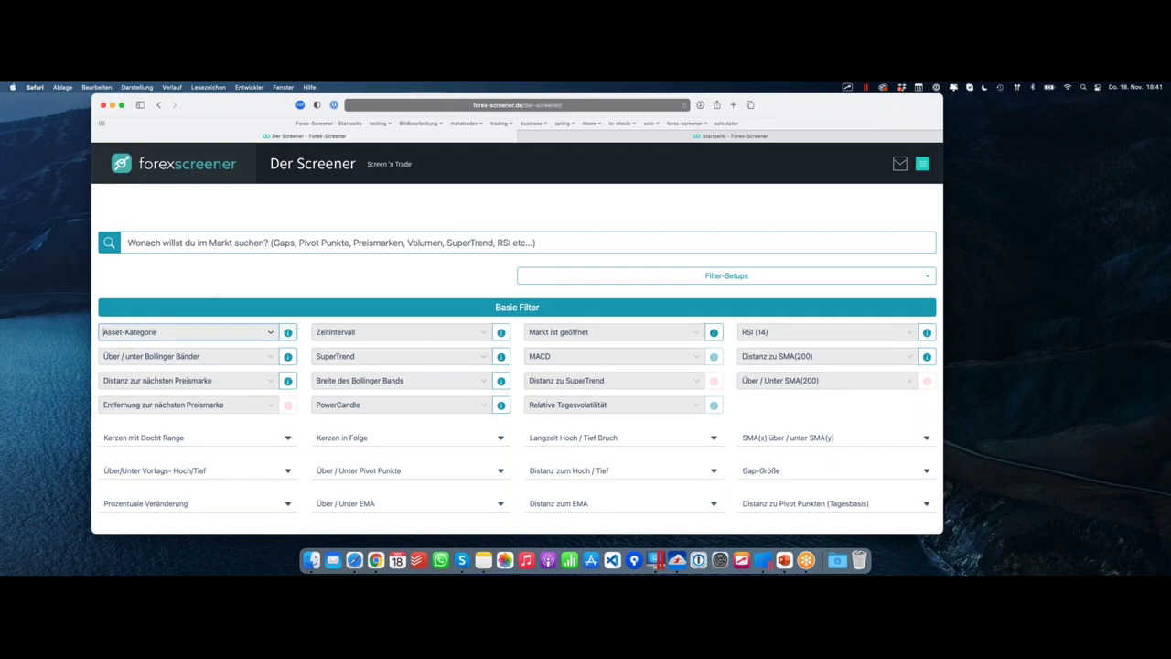
Select M5 and M15 again in the Zeitintervall basic filter
{"action": "scroll", "coordinate": [348, 289], "scroll_direction": "down", "scroll_amount": 5}
{"action": "scroll", "coordinate": [347, 289], "scroll_direction": "up", "scroll_amount": 4}
{"action": "left_click", "coordinate": [348, 289]}
{"action": "left_click", "coordinate": [348, 325]}
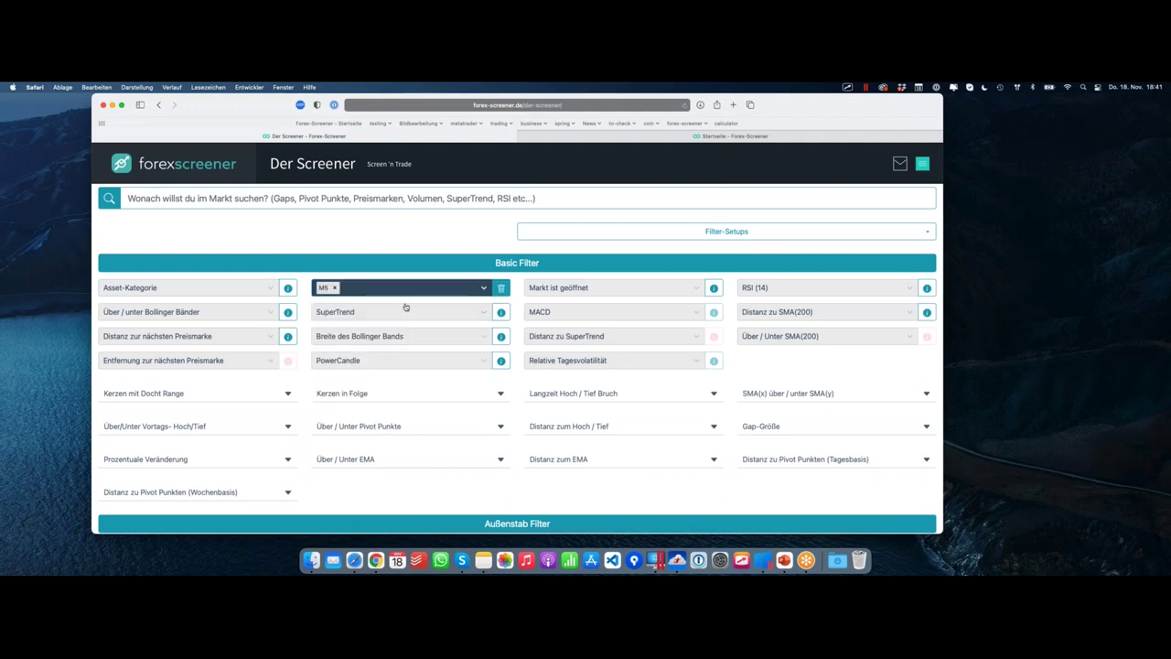
{"action": "left_click", "coordinate": [405, 291]}
{"action": "left_click", "coordinate": [369, 327]}
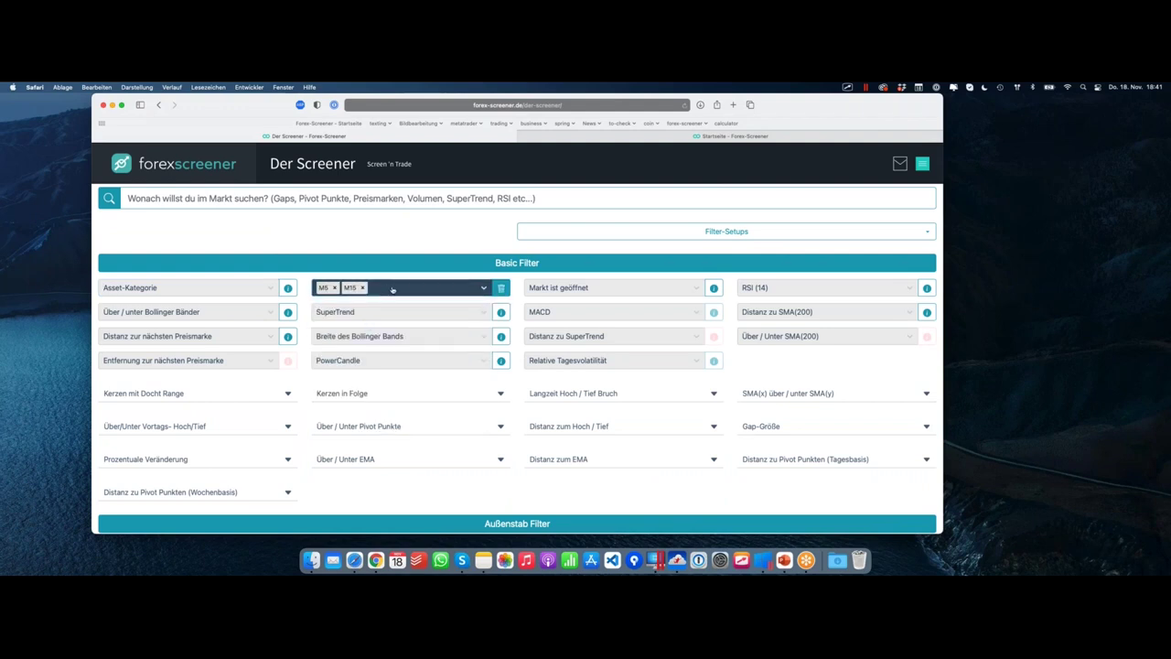
Examine the 6NZ21-M5 match in the results, tracing the overall and latest upward moves on its preview chart
{"action": "scroll", "coordinate": [403, 293], "scroll_direction": "down", "scroll_amount": 4}
{"action": "scroll", "coordinate": [437, 287], "scroll_direction": "down", "scroll_amount": 15}
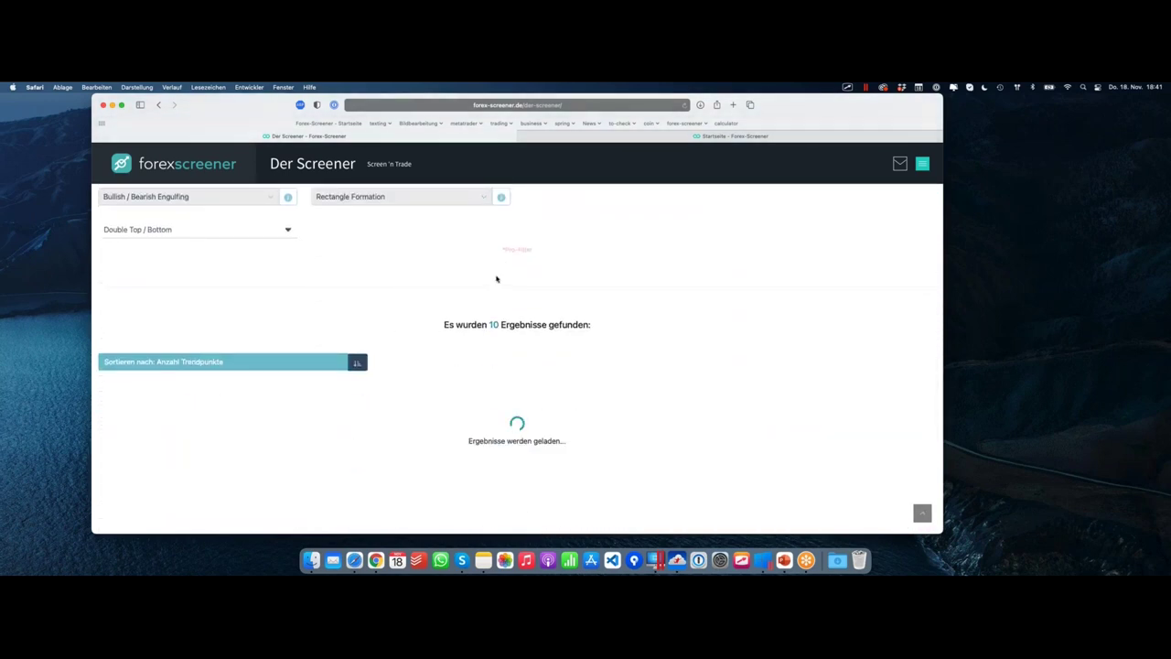
{"action": "scroll", "coordinate": [499, 280], "scroll_direction": "down", "scroll_amount": 4}
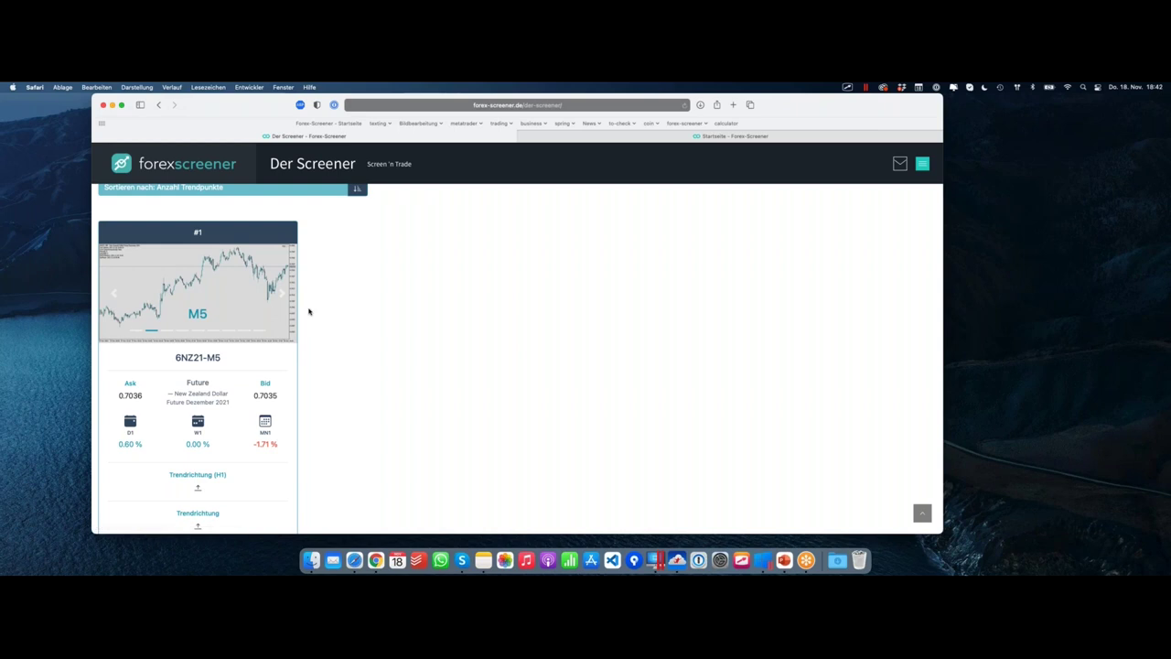
{"action": "mouse_move", "coordinate": [116, 325]}
{"action": "left_mouse_down"}
{"action": "mouse_move", "coordinate": [209, 278]}
{"action": "mouse_move", "coordinate": [235, 250]}
{"action": "mouse_move", "coordinate": [270, 295]}
{"action": "mouse_move", "coordinate": [290, 260]}
{"action": "left_mouse_up"}
{"action": "mouse_move", "coordinate": [158, 316]}
{"action": "left_mouse_down"}
{"action": "mouse_move", "coordinate": [165, 286]}
{"action": "mouse_move", "coordinate": [197, 282]}
{"action": "left_mouse_up"}
{"action": "left_click_drag", "start_coordinate": [271, 288], "coordinate": [286, 266]}
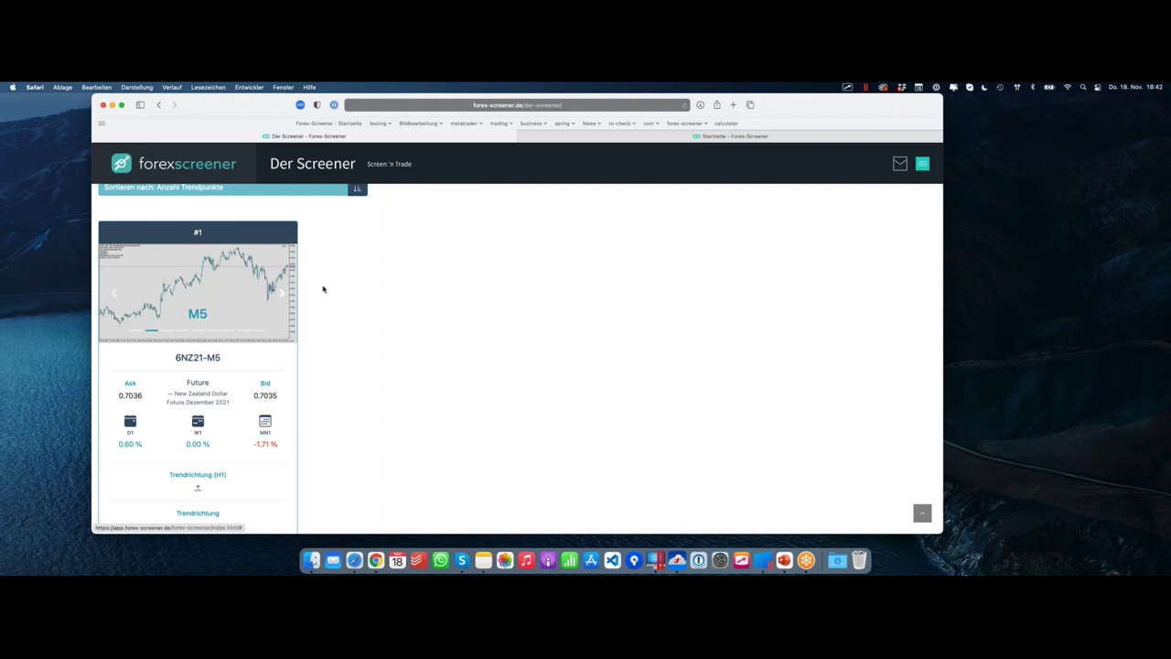
Load the saved filter setup Aufwärtstrend Einstieg and review its trend filter settings
{"action": "scroll", "coordinate": [324, 274], "scroll_direction": "up", "scroll_amount": 10}
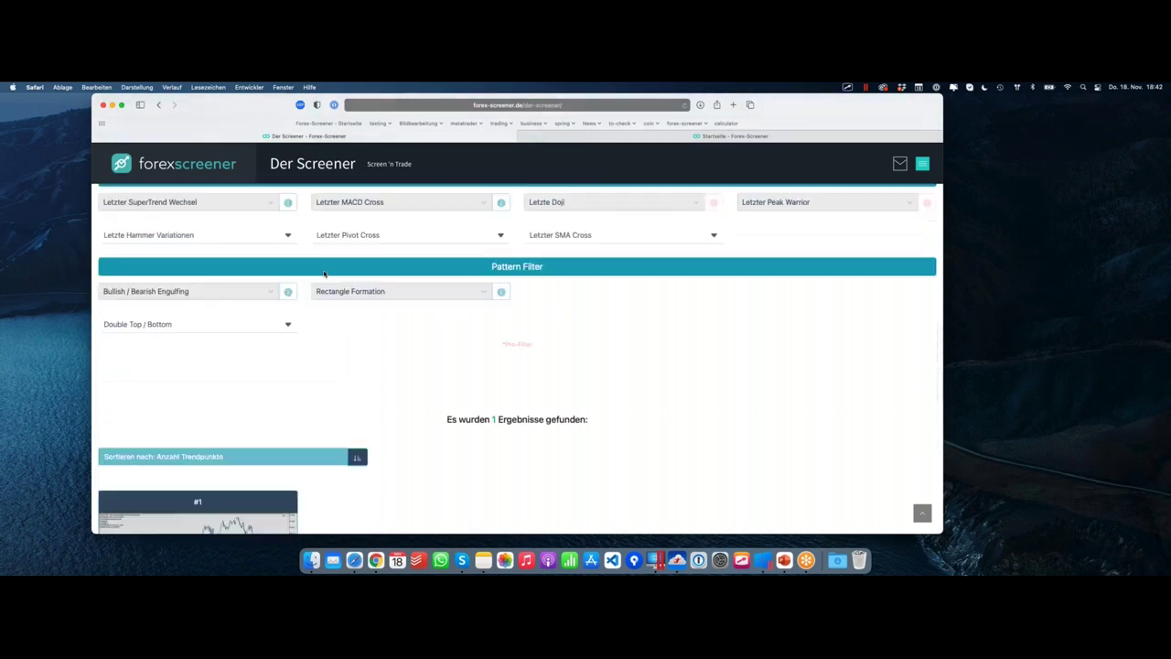
{"action": "scroll", "coordinate": [324, 274], "scroll_direction": "up", "scroll_amount": 3}
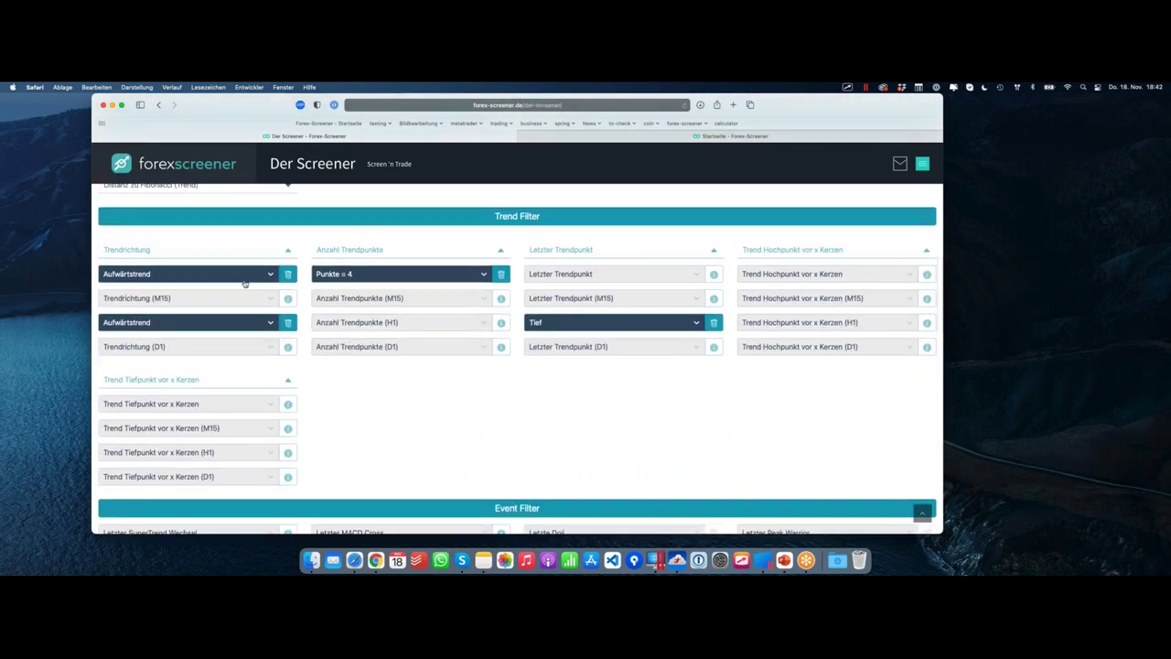
{"action": "scroll", "coordinate": [519, 375], "scroll_direction": "up", "scroll_amount": 2}
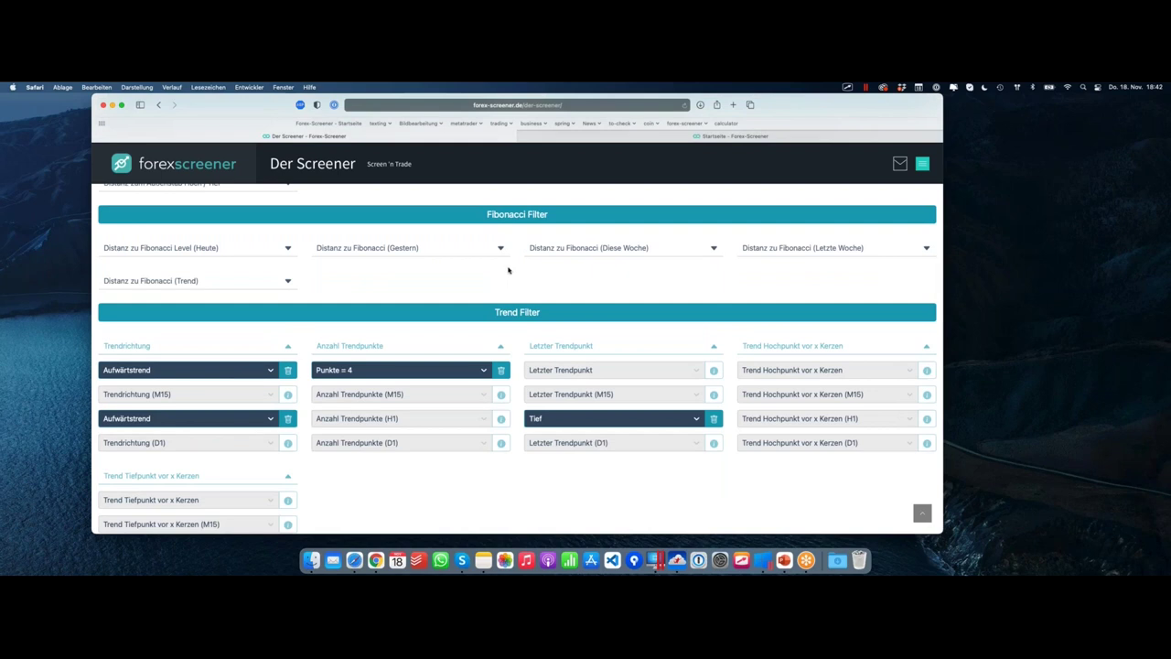
{"action": "scroll", "coordinate": [508, 269], "scroll_direction": "up", "scroll_amount": 8}
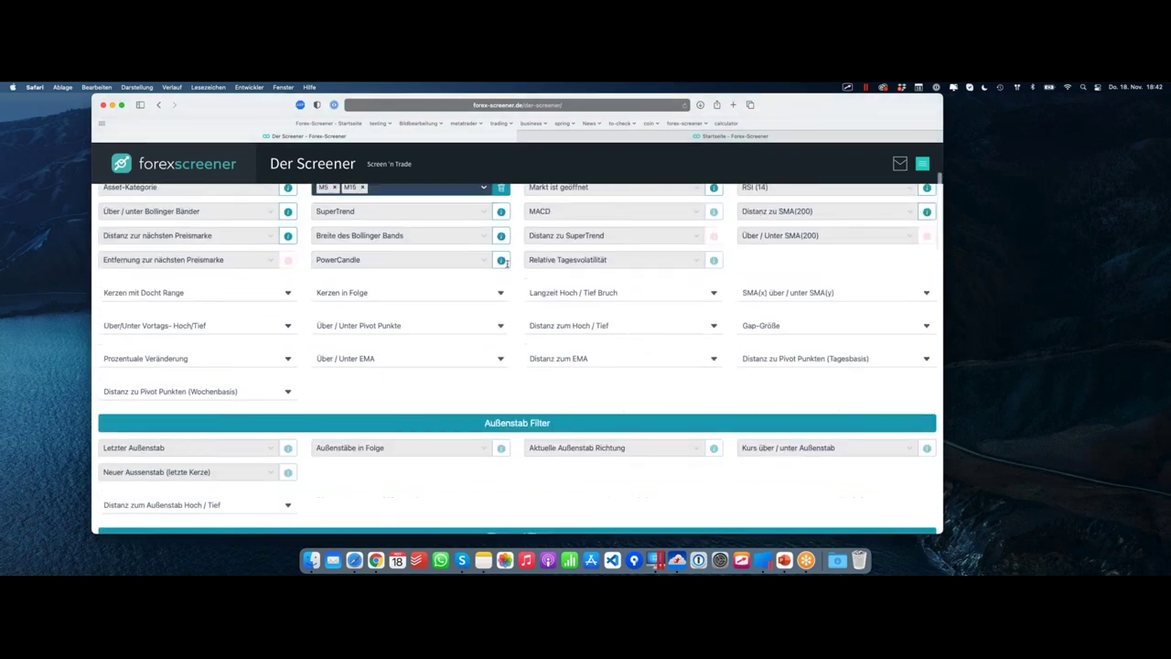
{"action": "scroll", "coordinate": [509, 266], "scroll_direction": "up", "scroll_amount": 3}
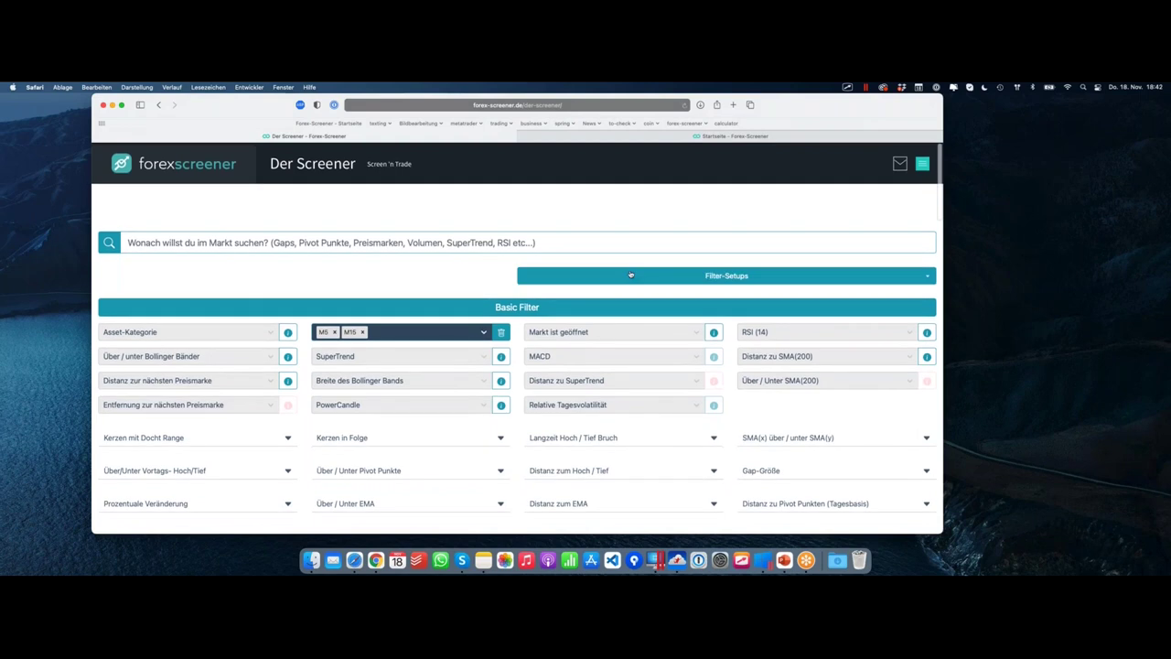
{"action": "left_click", "coordinate": [665, 279]}
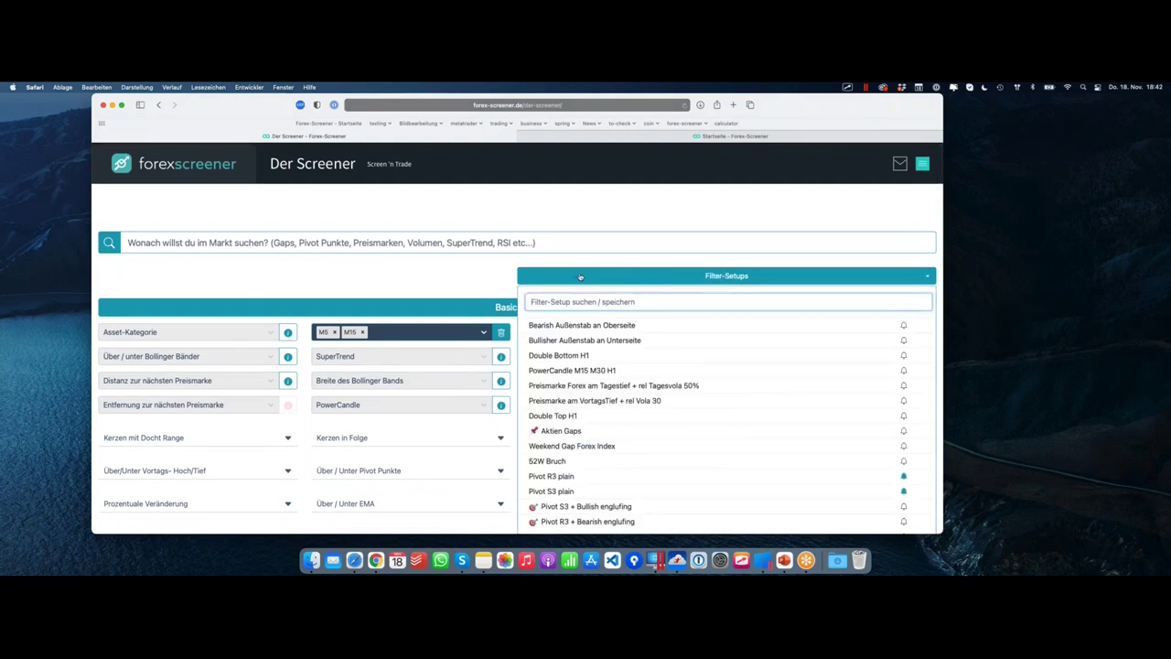
{"action": "scroll", "coordinate": [582, 274], "scroll_direction": "down", "scroll_amount": 10}
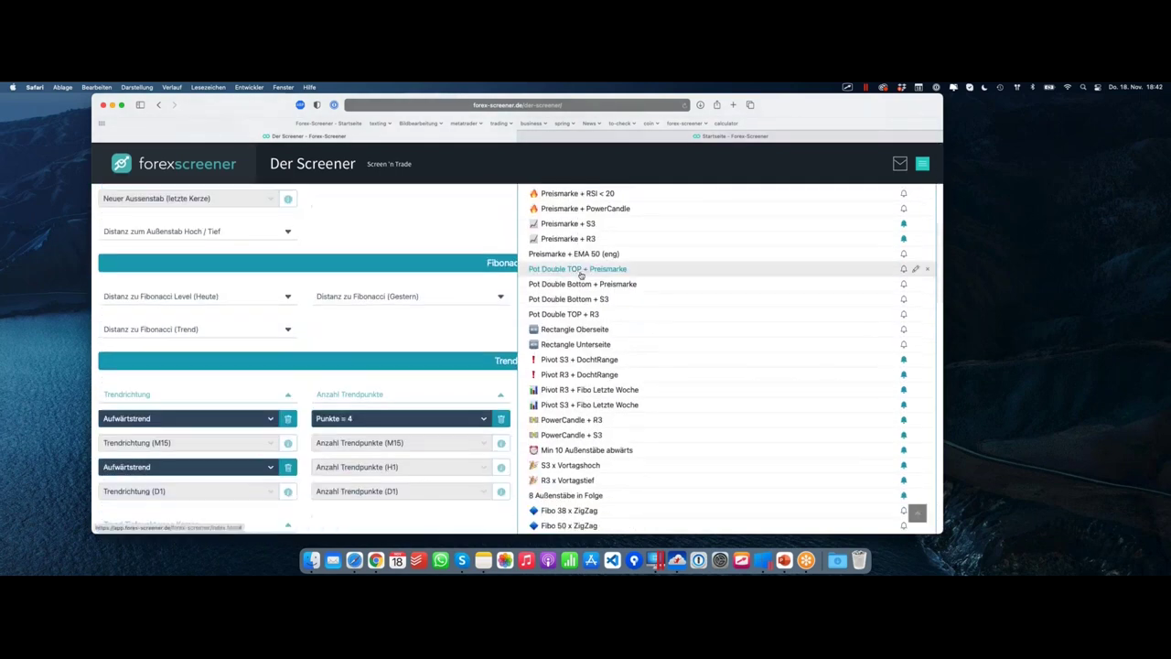
{"action": "scroll", "coordinate": [583, 272], "scroll_direction": "down", "scroll_amount": 2}
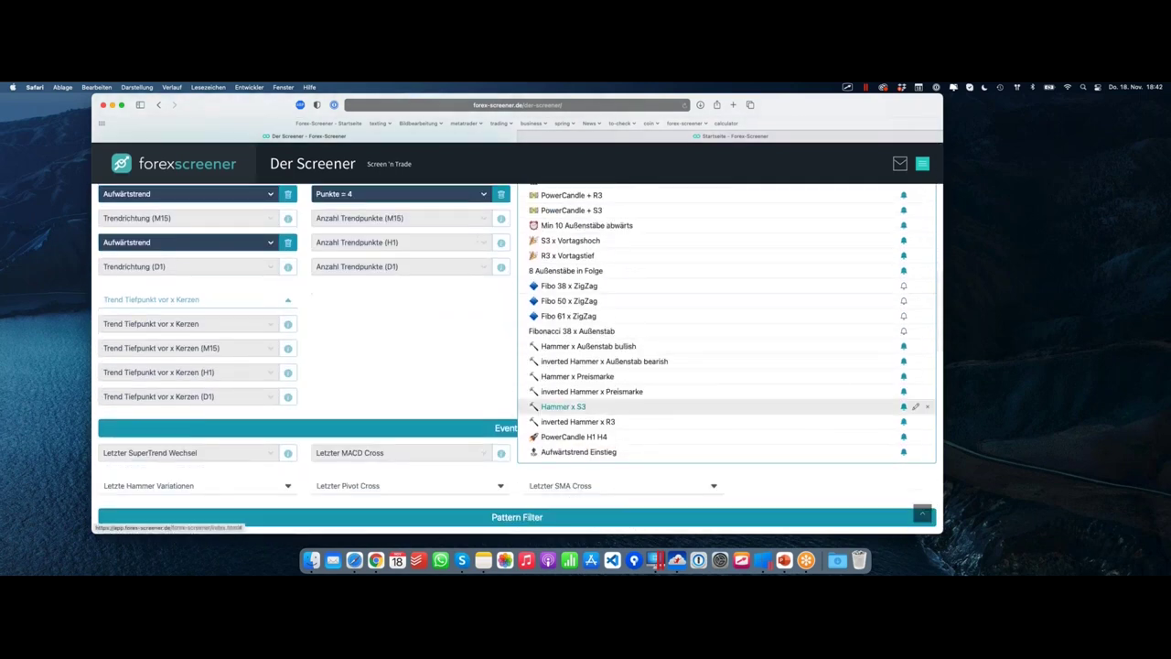
{"action": "left_click", "coordinate": [603, 452]}
{"action": "scroll", "coordinate": [552, 280], "scroll_direction": "up", "scroll_amount": 2}
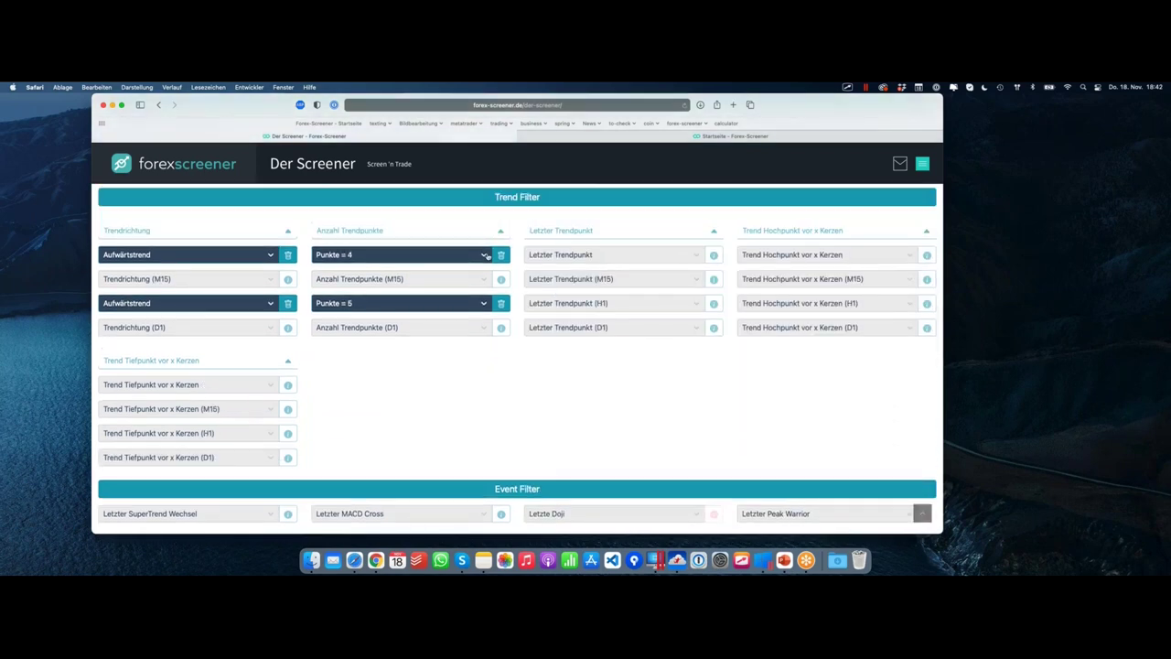
Check the signal notification option of the Aufwärtstrend Einstieg entry in the saved filter setups, then close the list
{"action": "scroll", "coordinate": [538, 239], "scroll_direction": "up", "scroll_amount": 15}
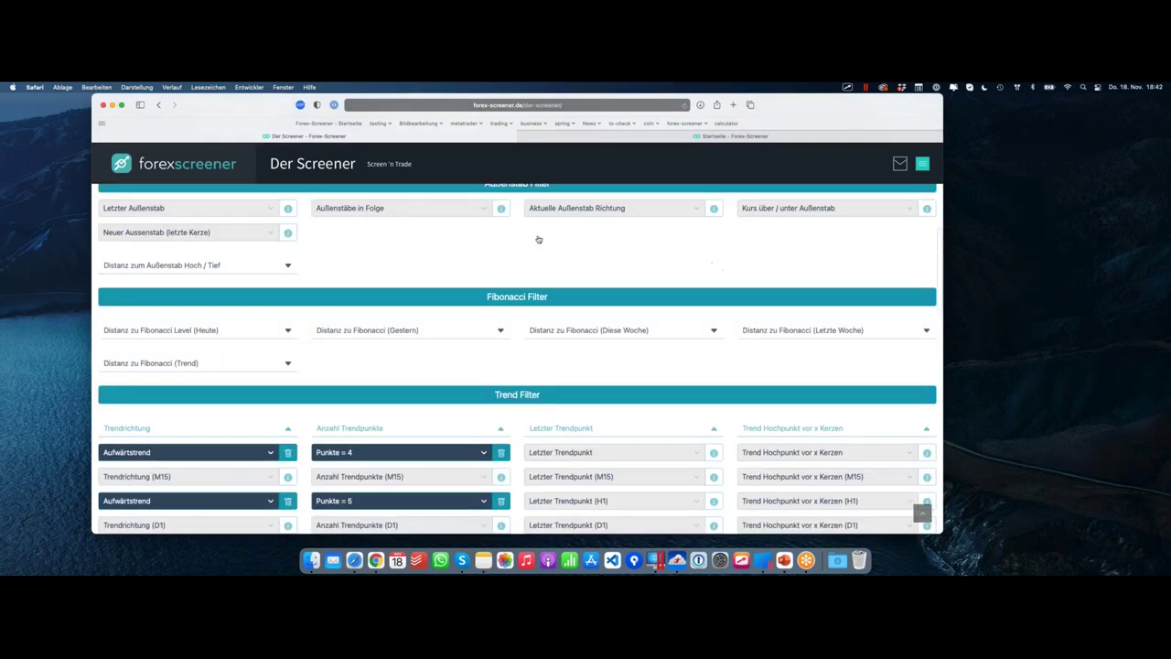
{"action": "left_click", "coordinate": [796, 277]}
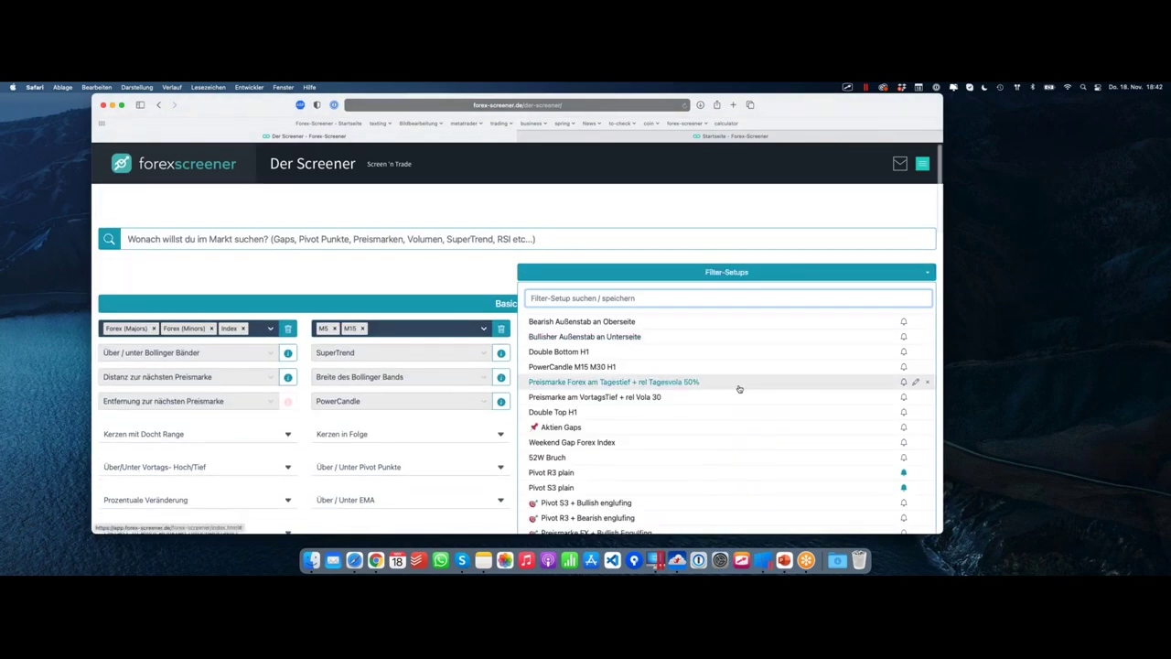
{"action": "scroll", "coordinate": [738, 387], "scroll_direction": "down", "scroll_amount": 10}
{"action": "scroll", "coordinate": [739, 382], "scroll_direction": "down", "scroll_amount": 6}
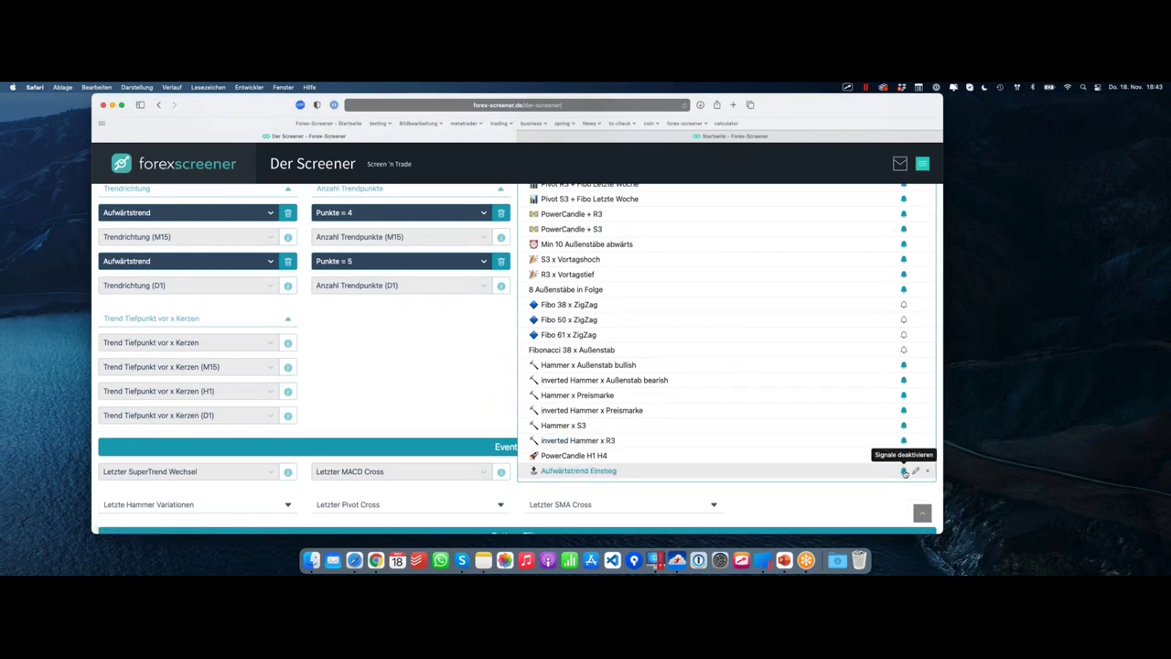
{"action": "left_click", "coordinate": [463, 337]}
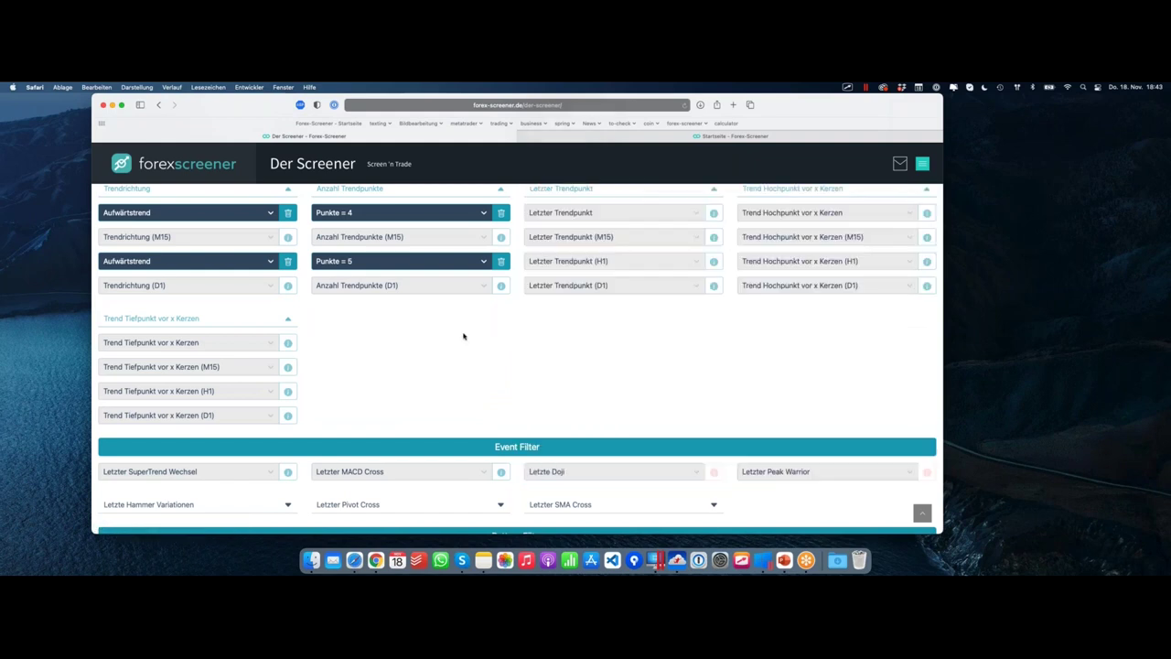